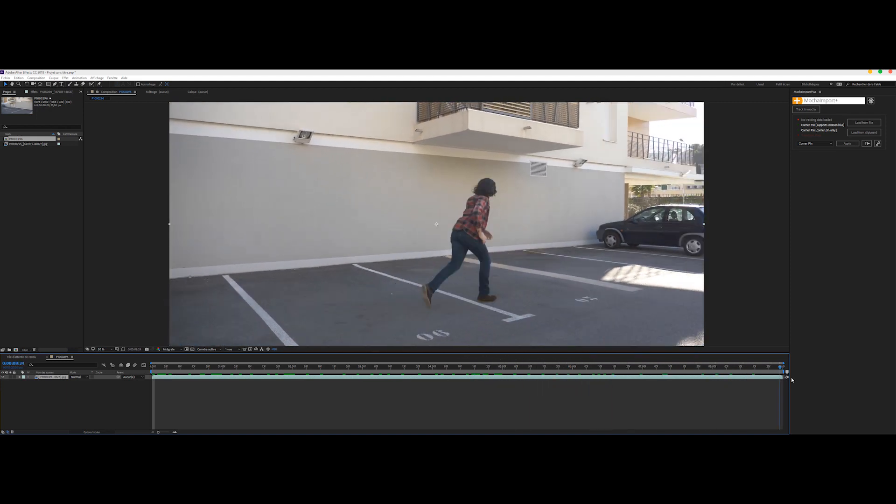
Step: Scrub back through the parking-lot footage in the composition and launch boujou
drag(798, 385, 1, 393)
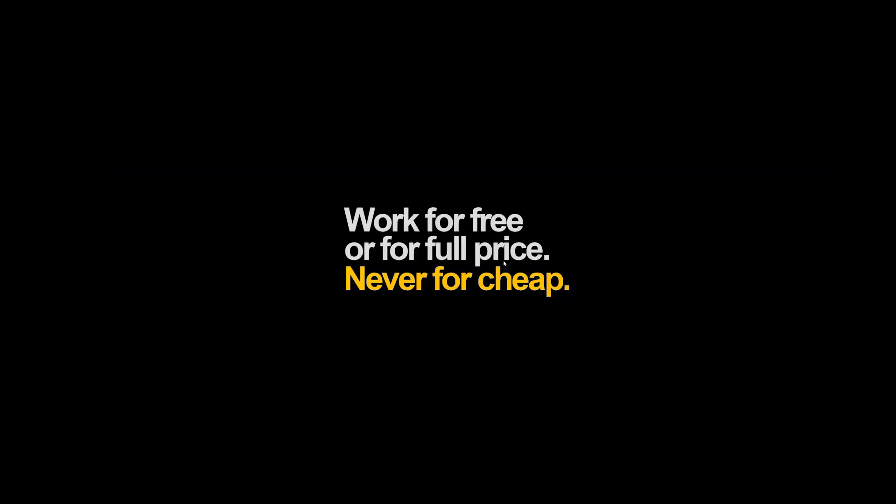
double_click(681, 177)
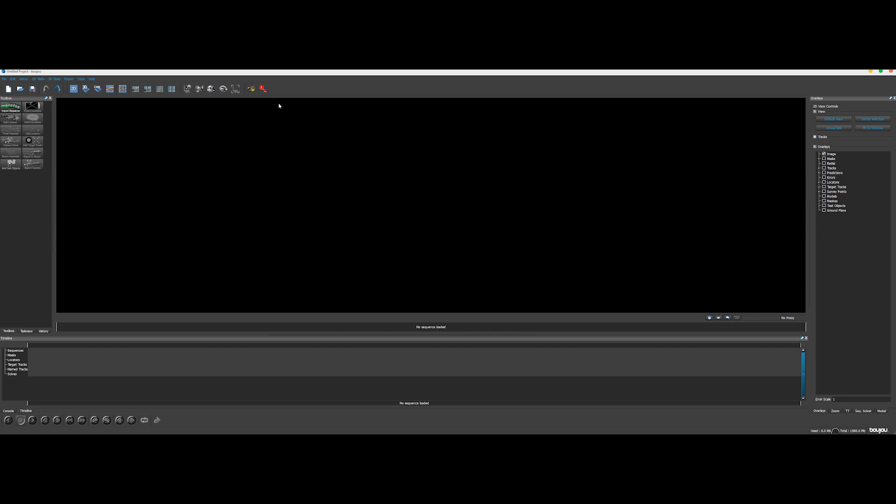
Step: Start a sequence import and load the P1000296 JPG frames from the plate folder in Brush With Dead TUTORIAL
click(6, 107)
click(93, 122)
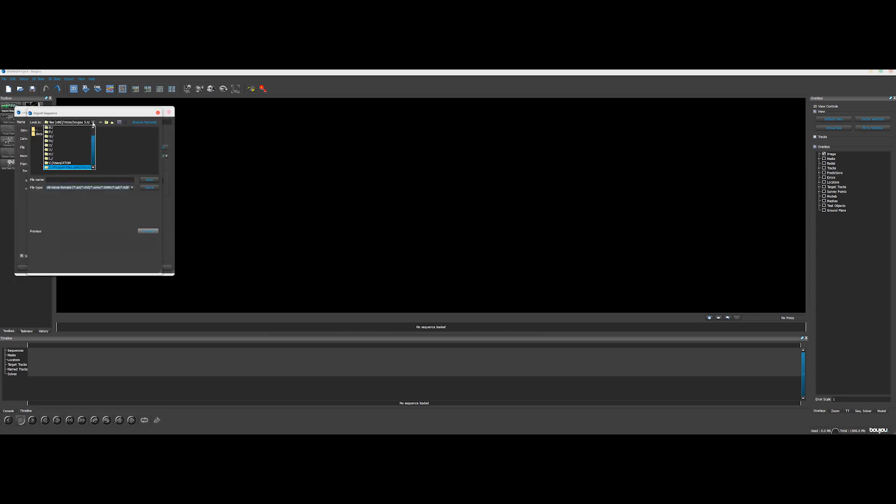
click(43, 150)
double_click(41, 167)
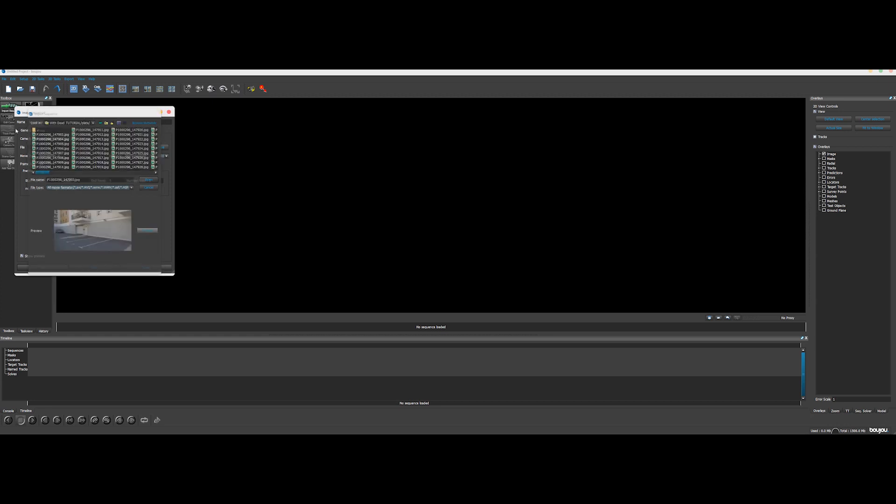
double_click(49, 167)
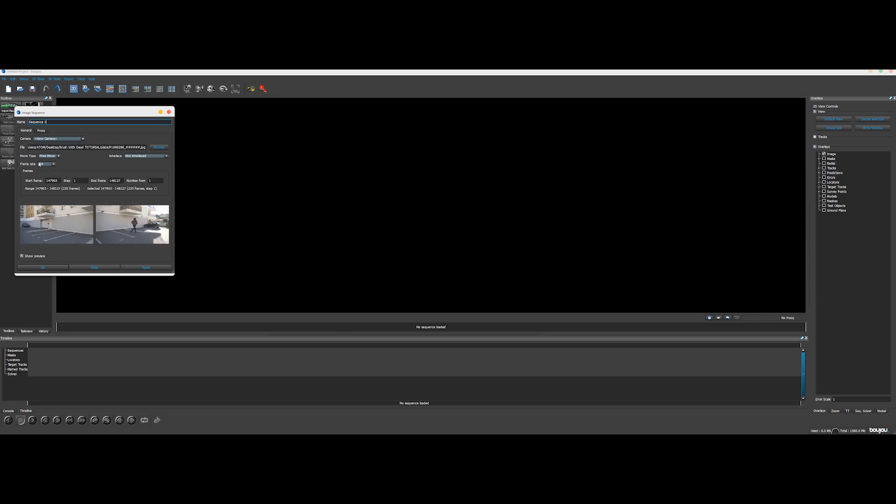
Step: Set the sequence's frame rate to 25, apply the import and close the image sequence settings
click(49, 164)
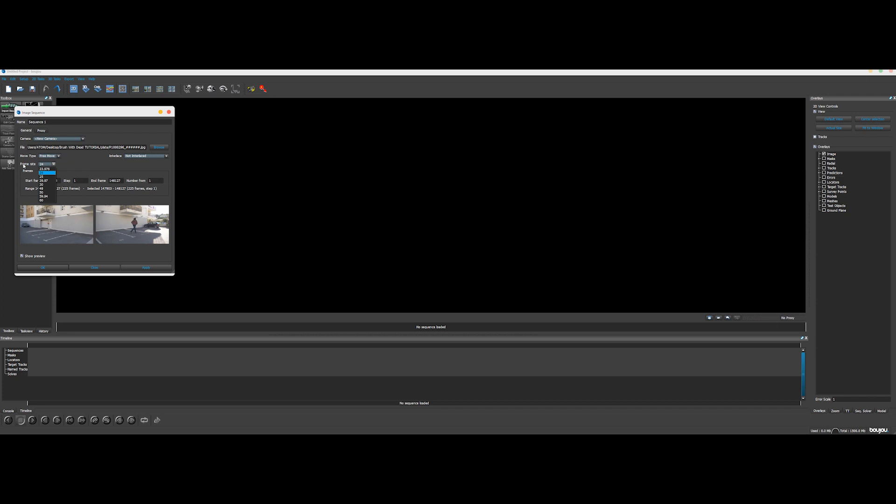
click(47, 176)
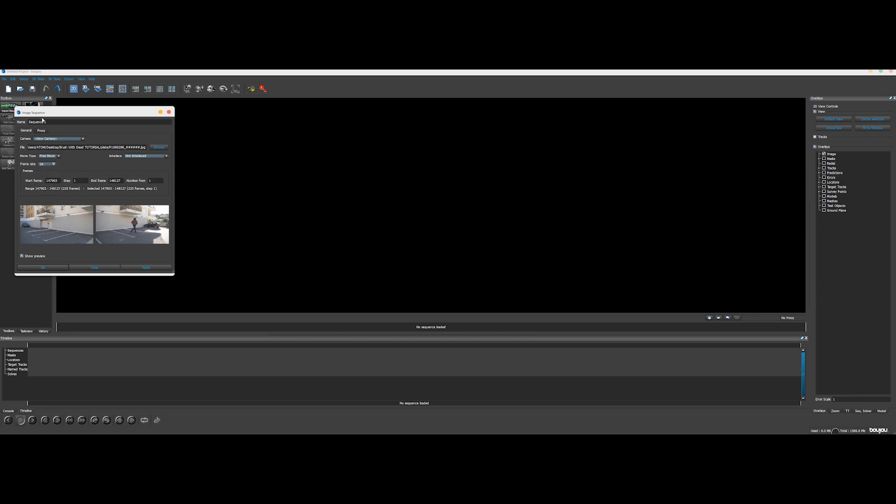
click(128, 247)
click(59, 270)
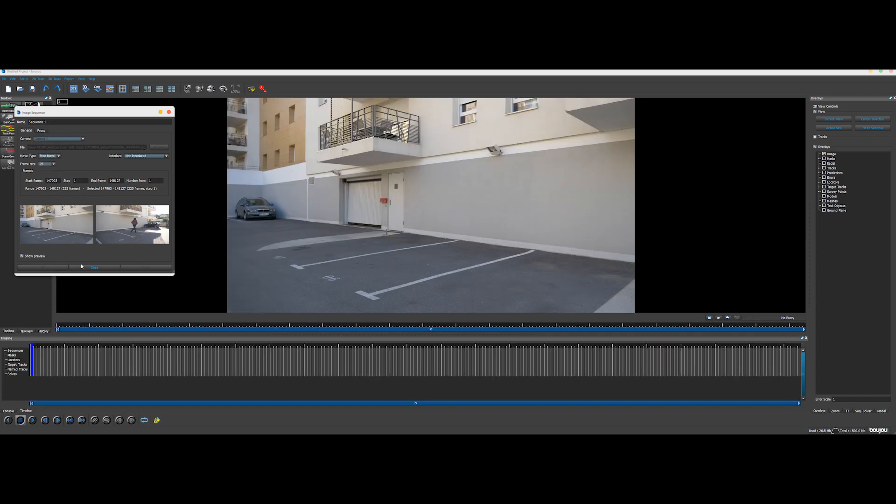
click(93, 270)
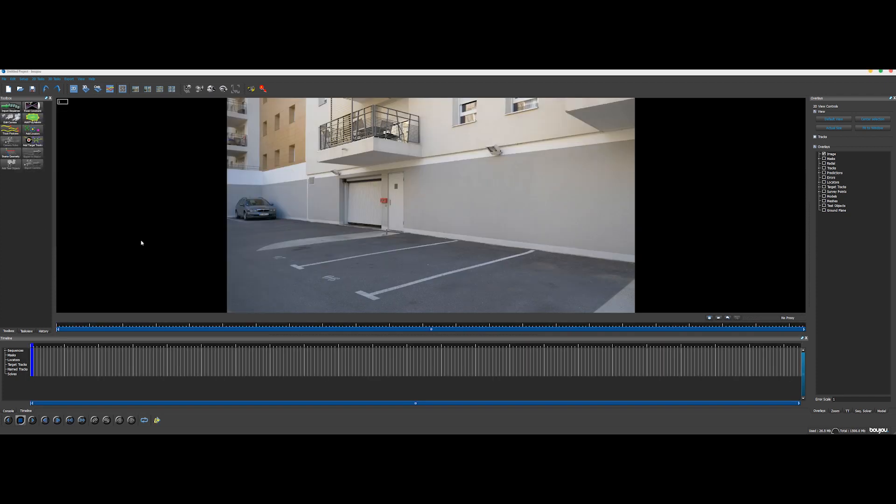
Step: Track features across all frames of Sequence 1 and run the camera solve on the tracks
click(7, 132)
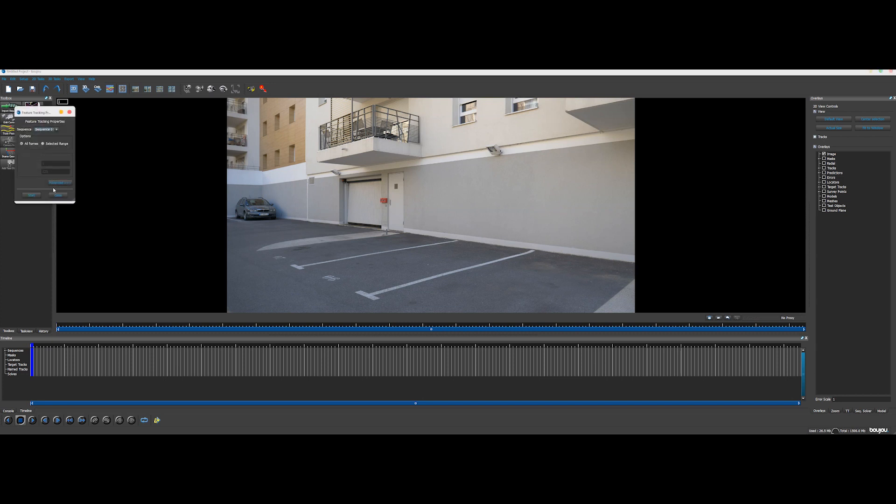
click(28, 195)
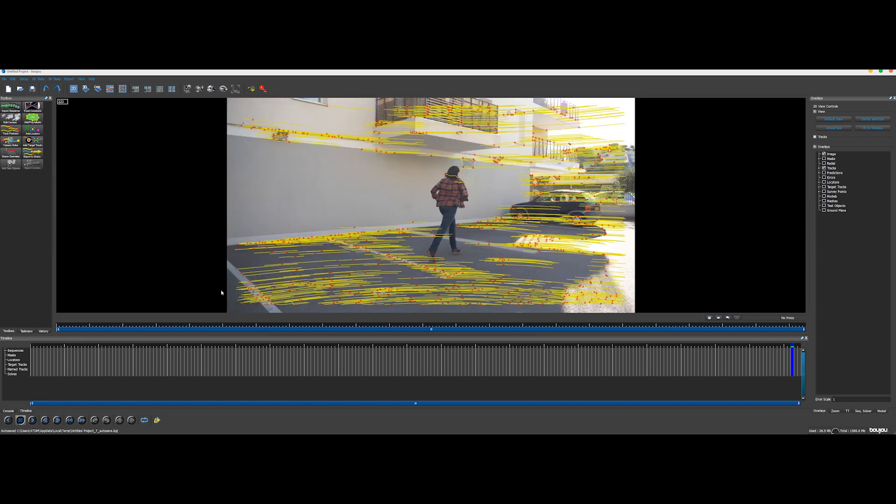
click(7, 143)
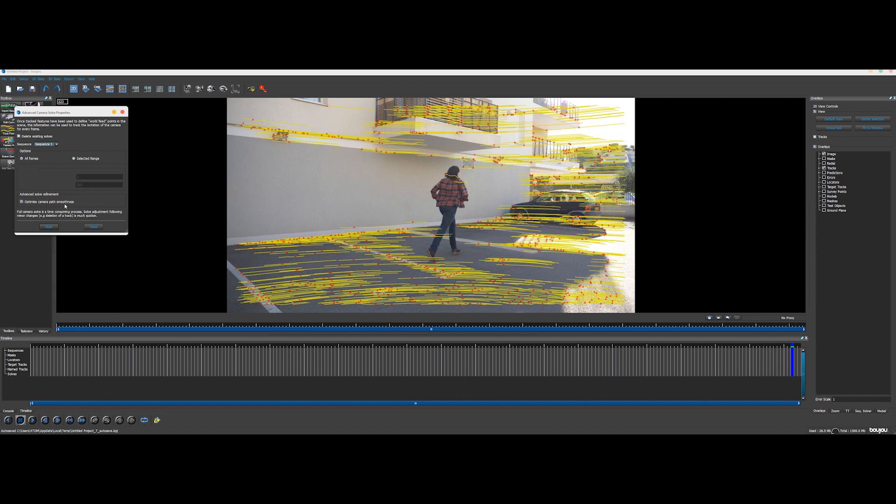
click(47, 228)
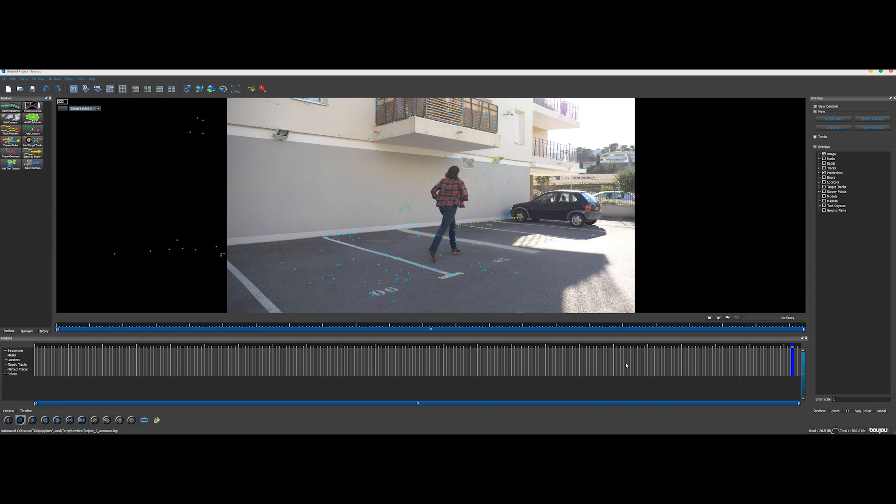
Step: On a frame facing the wall, add an x-axis scene geometry hint connected to two ground tracks lying side by side
drag(213, 328, 358, 331)
click(11, 153)
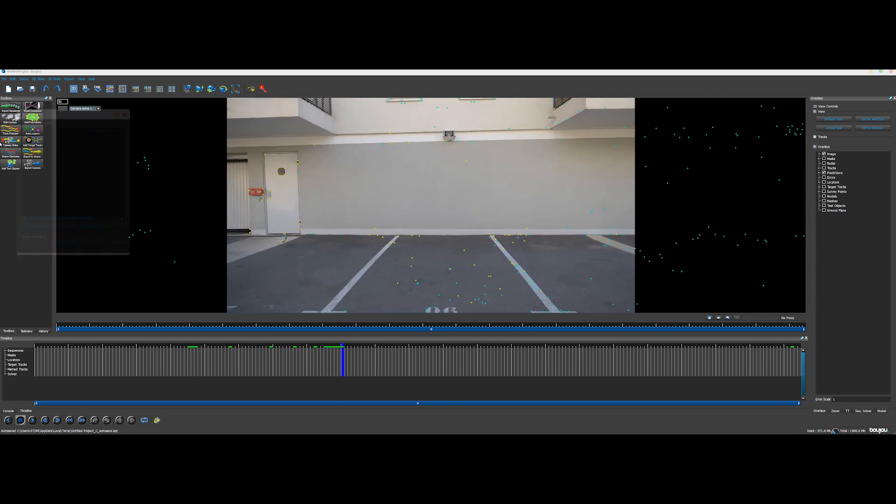
click(30, 230)
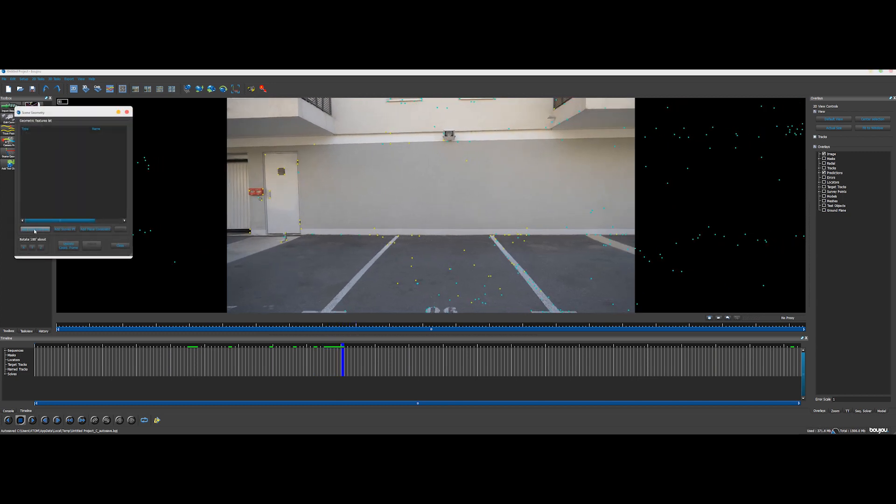
click(110, 210)
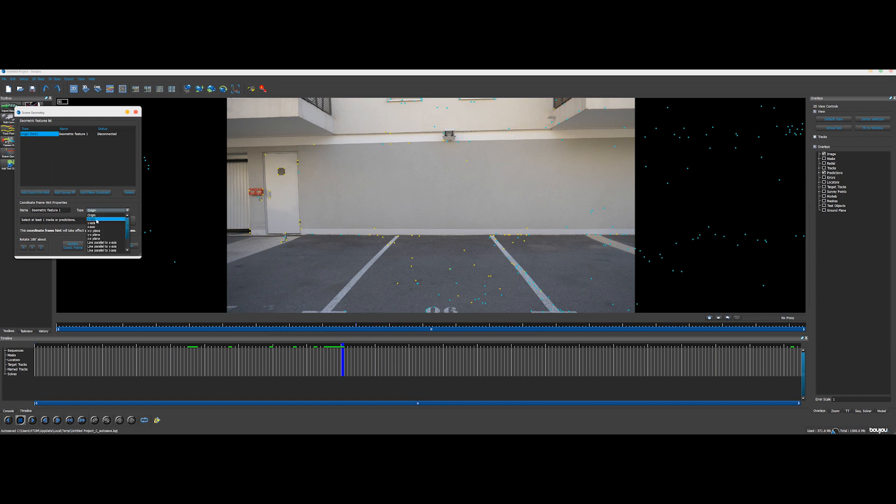
click(81, 217)
click(399, 281)
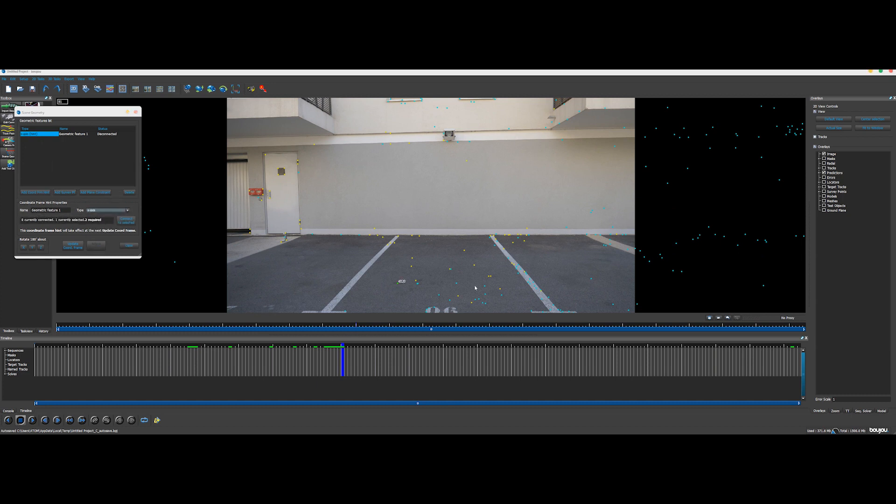
ctrl+click(459, 284)
click(124, 220)
Step: Add a second axis hint connected to two ground tracks aligned in depth between the parking lines, and close the scene geometry settings
click(476, 265)
ctrl+click(476, 301)
click(35, 192)
click(108, 210)
click(94, 226)
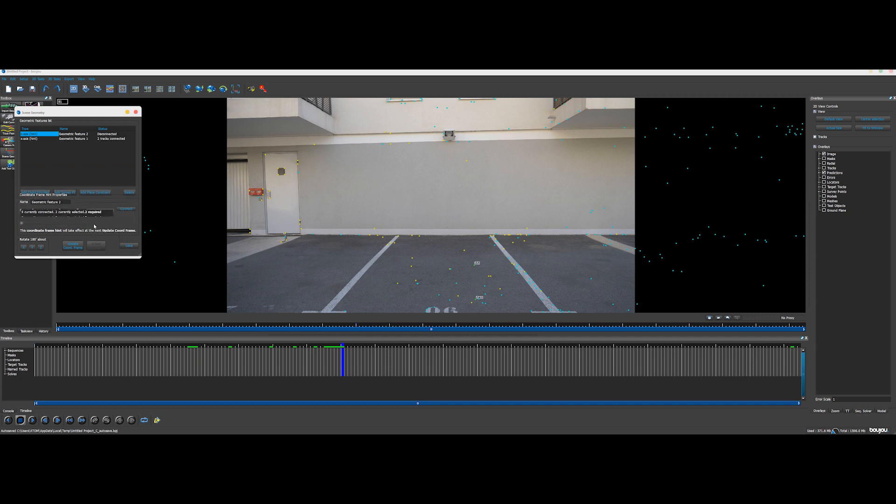
click(126, 219)
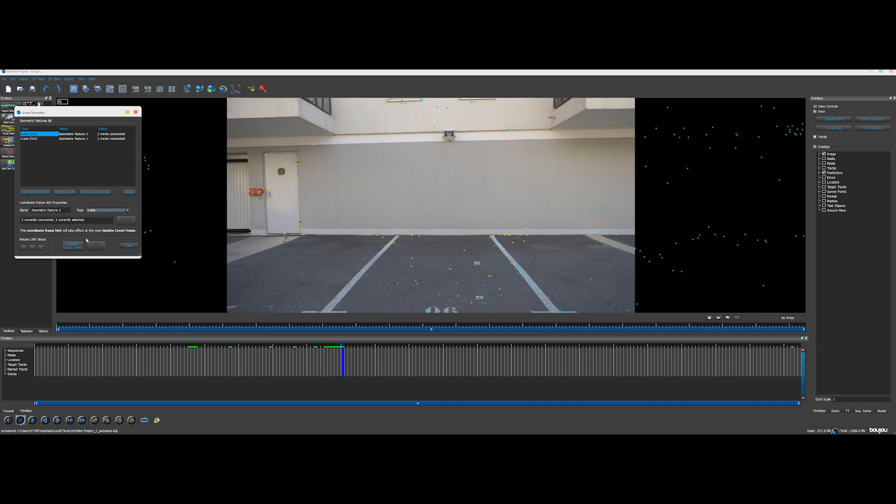
click(128, 246)
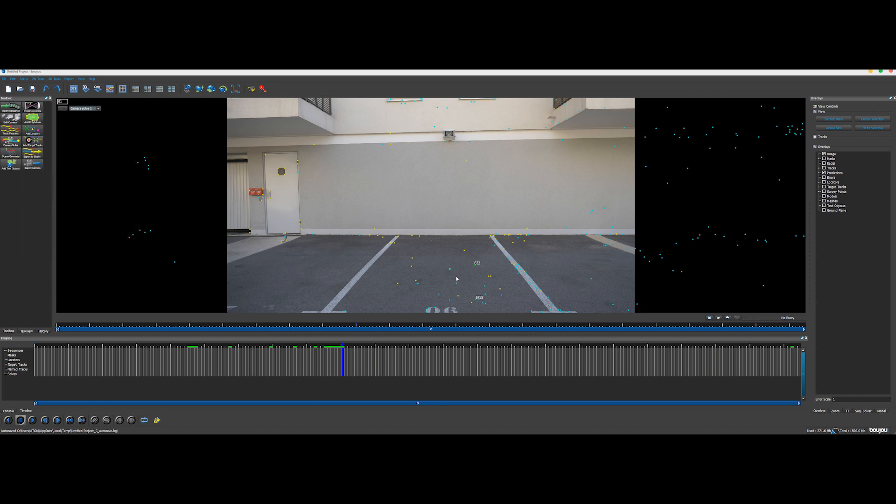
Step: Add an Origin hint to the scene geometry using the ground track in the middle of the parking space
click(9, 155)
click(35, 192)
click(106, 211)
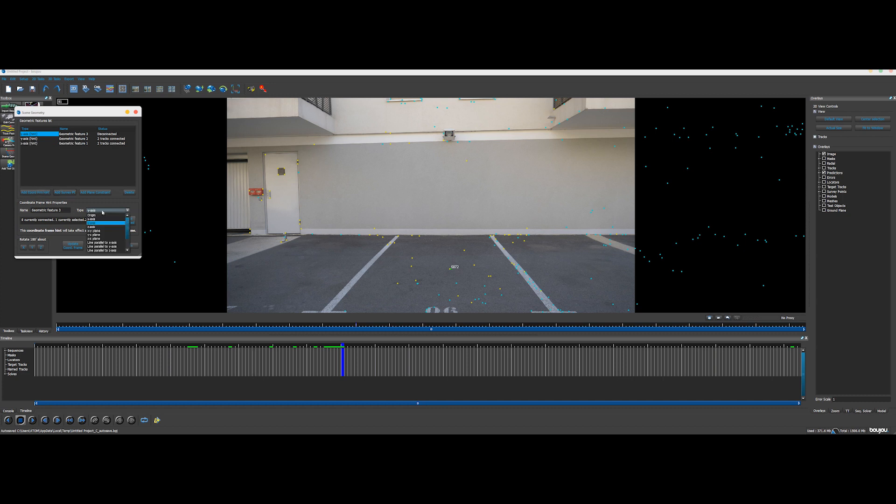
click(102, 219)
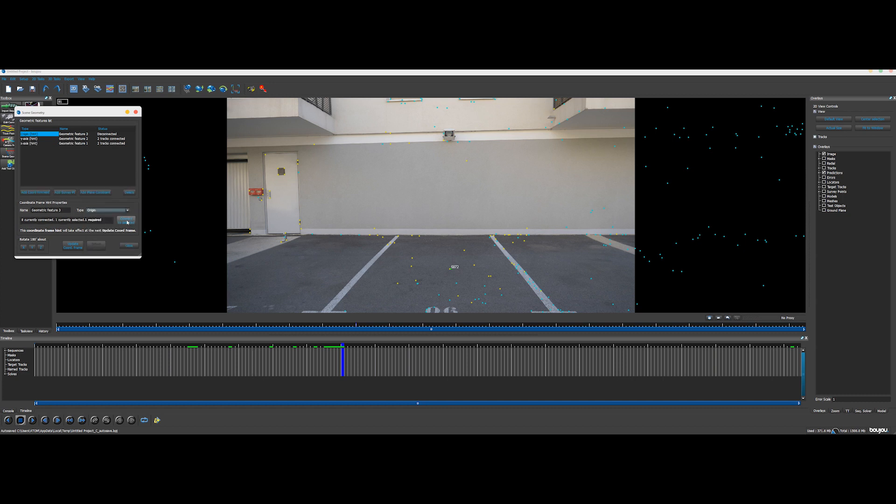
click(129, 246)
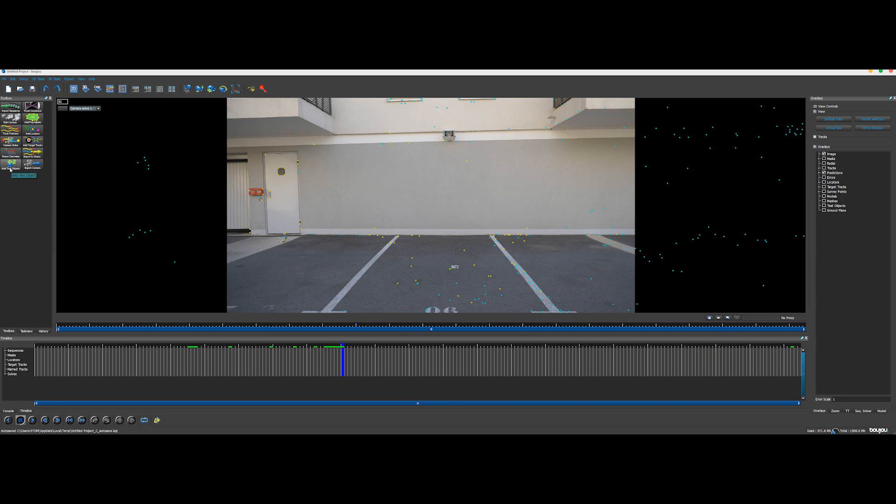
Step: Insert the igloo test object, rotate it upright onto the ground and scrub the shot to check the camera solve
click(10, 165)
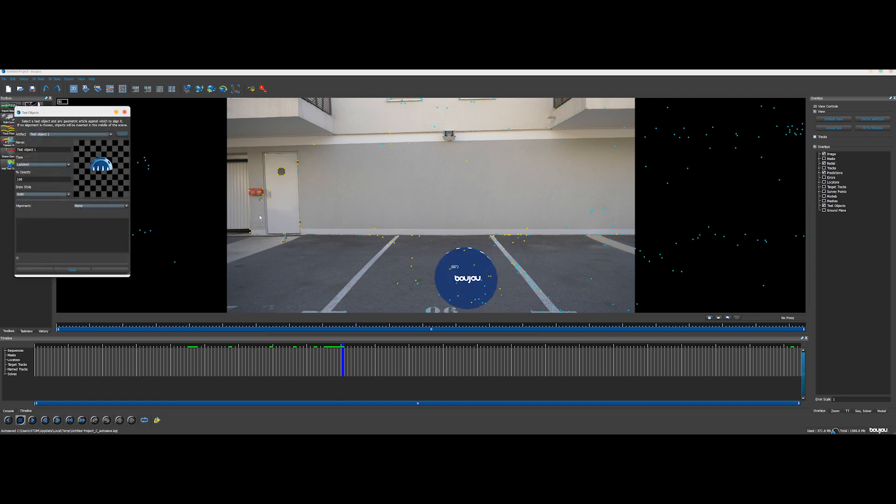
click(124, 113)
click(222, 91)
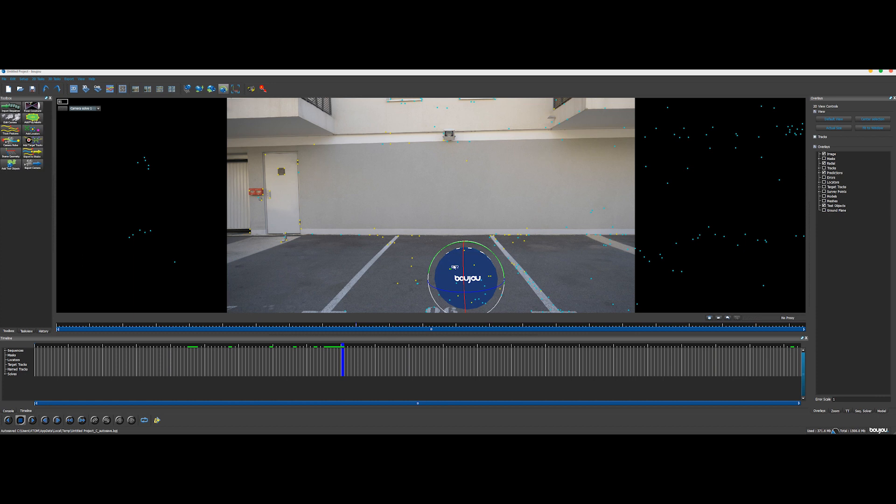
drag(464, 263, 466, 311)
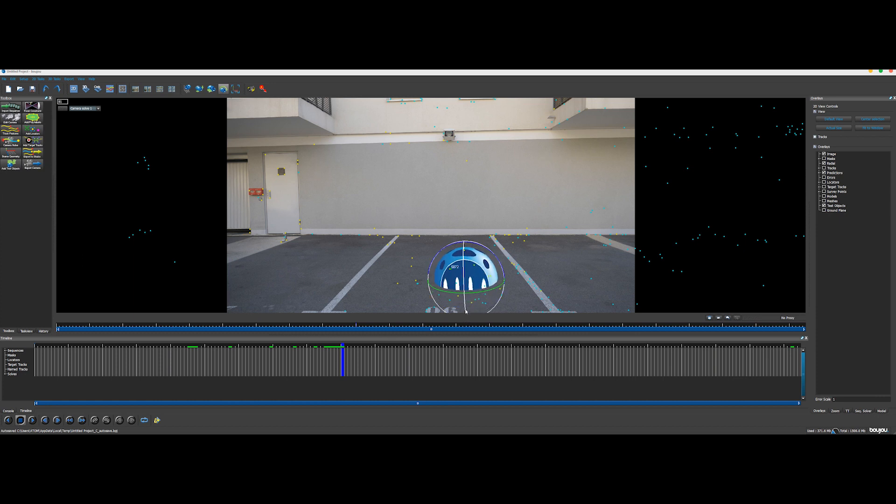
mouse_move(89, 327)
mouse_down()
mouse_move(82, 326)
mouse_move(422, 344)
mouse_move(622, 368)
mouse_move(767, 399)
mouse_move(68, 382)
mouse_move(793, 418)
mouse_up()
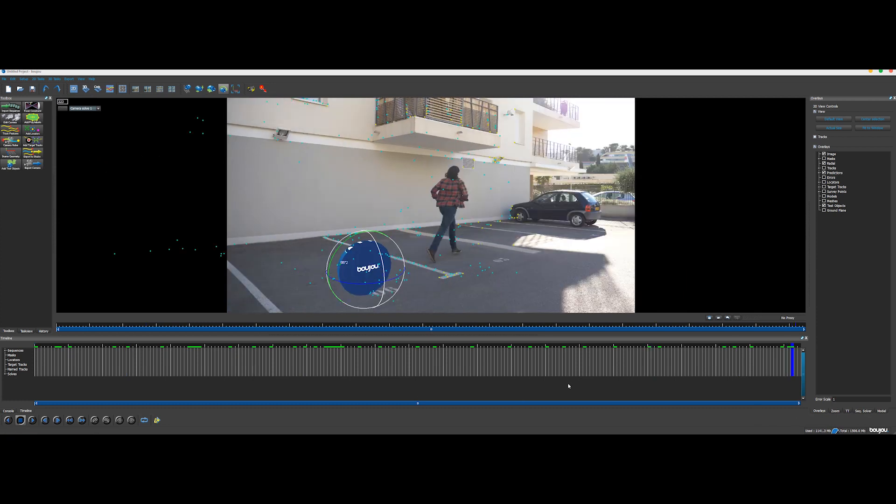
Step: Open the camera export settings and choose the 3D Studio Max (*.ms) export type
click(34, 168)
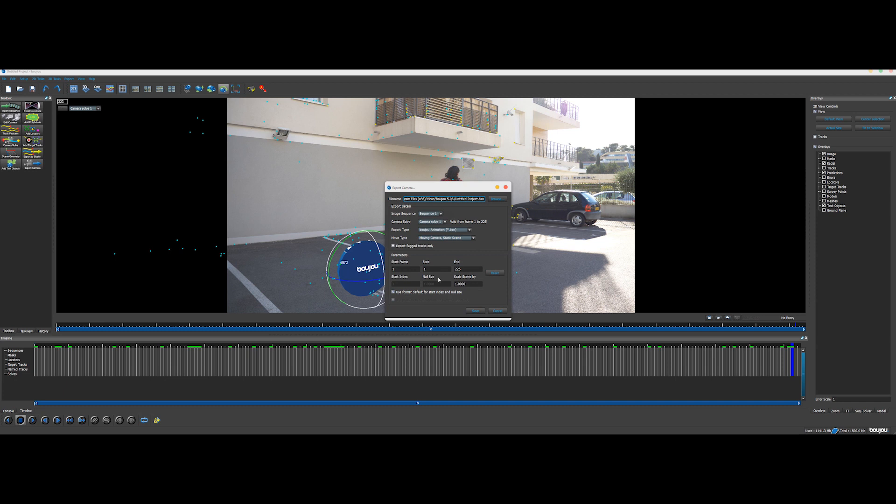
click(429, 230)
click(422, 233)
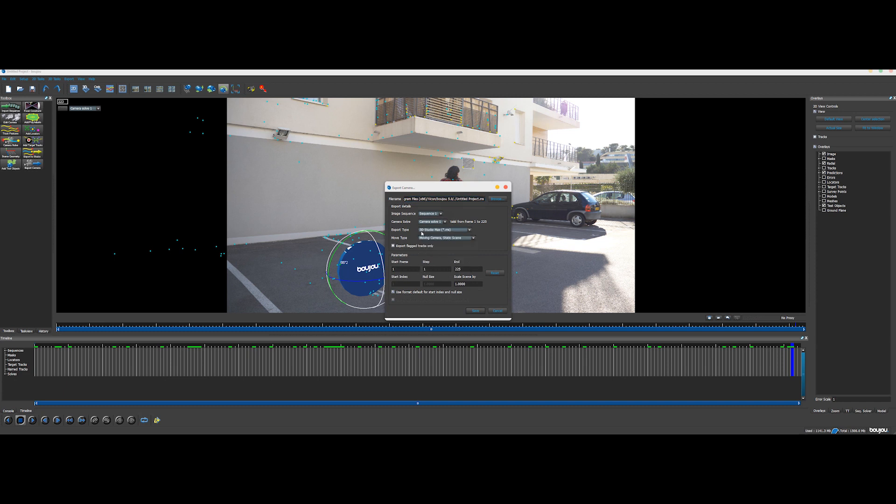
Step: Set the export file to tutorial_track.ms in the Brush With Dead TUTORIAL folder on the desktop
click(497, 200)
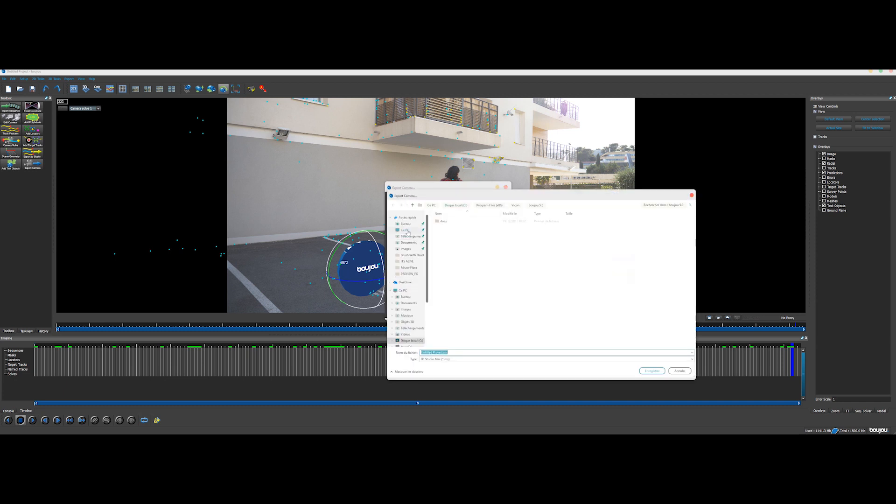
click(405, 230)
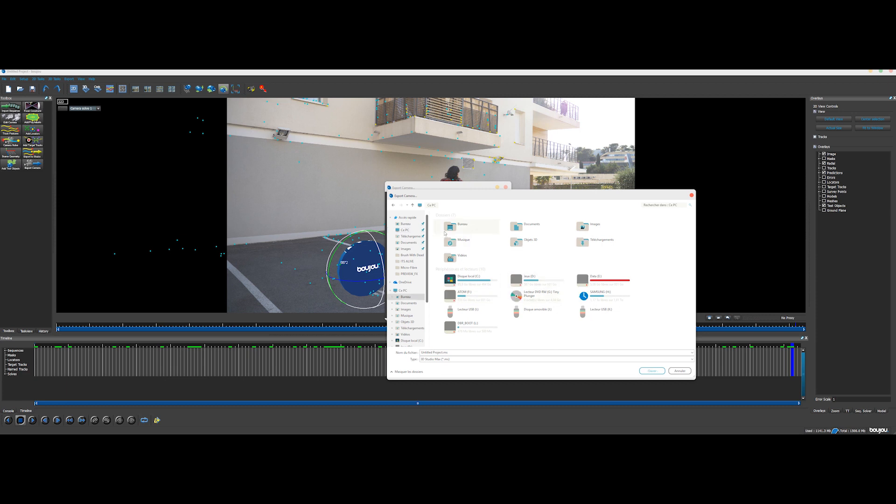
double_click(443, 234)
double_click(438, 225)
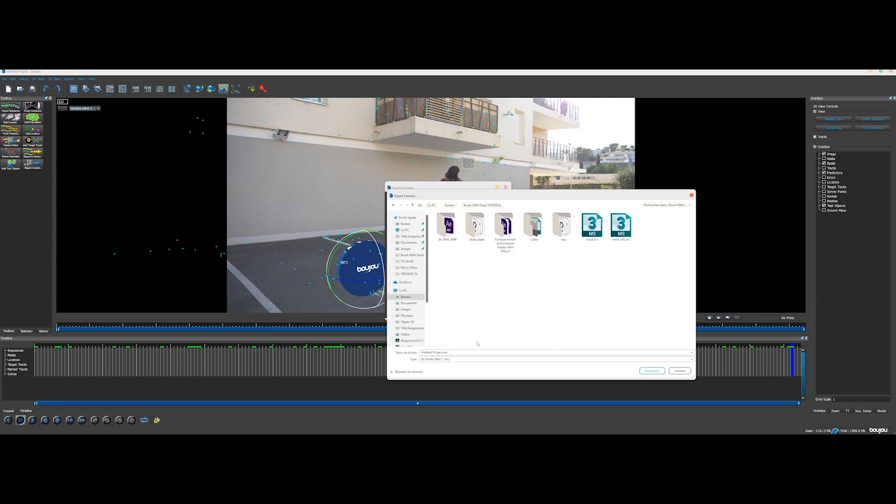
click(455, 351)
text(tjd)
key(BackSpace)
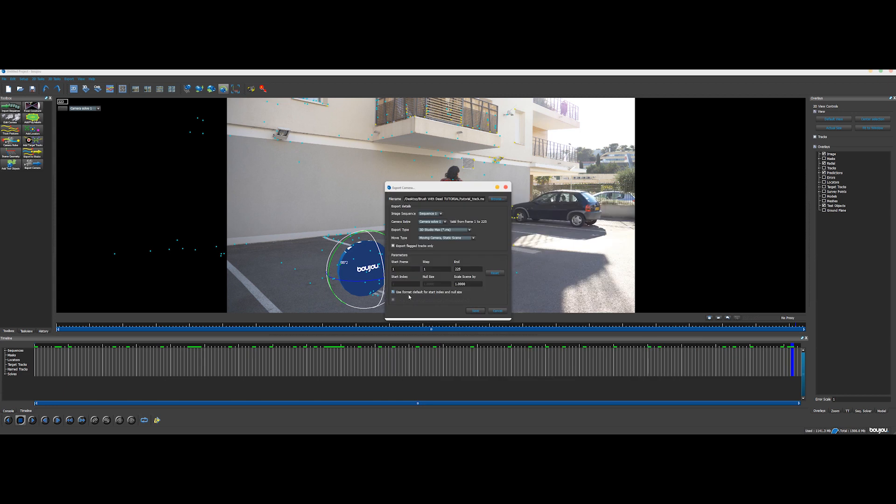
Step: Turn off the format default for start index and null size, set the start index to 0 and scene scale to 200, and save the export
click(407, 293)
click(405, 291)
click(404, 290)
double_click(405, 285)
text(0)
click(471, 285)
double_click(472, 284)
text(200)
click(475, 311)
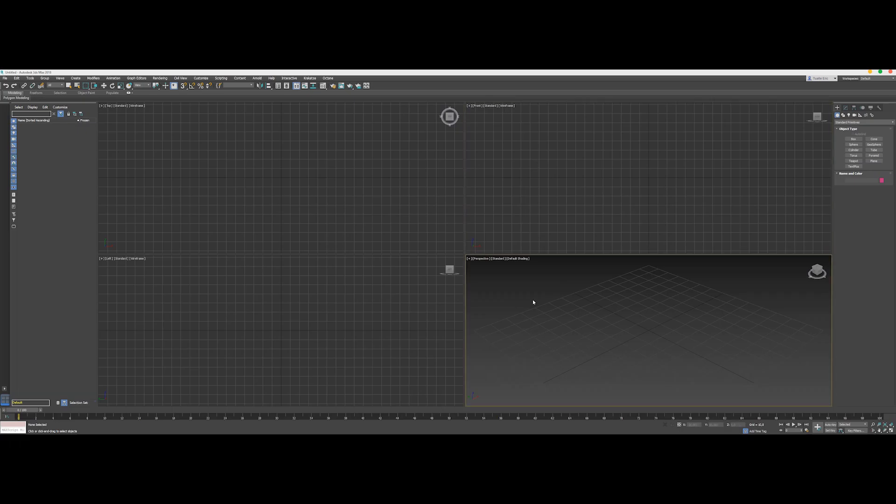
Step: Run the exported boujou tracking script from the Brush With Dead TUTORIAL folder on the desktop
click(220, 80)
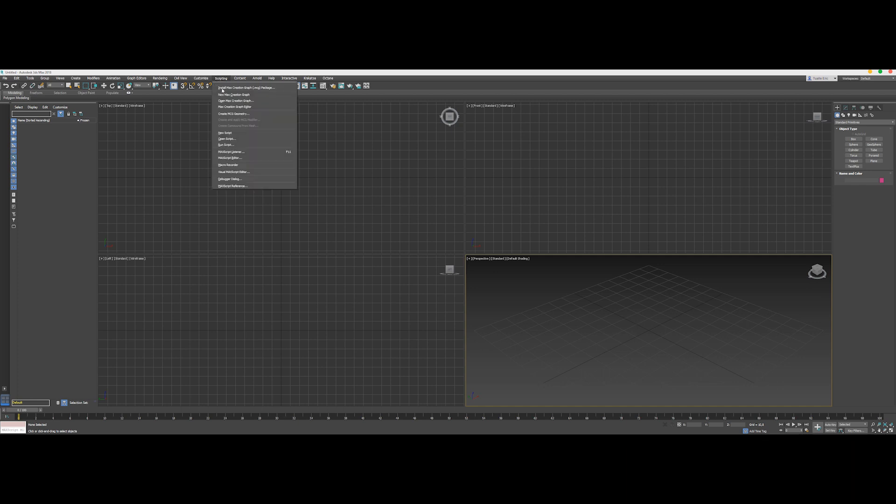
click(226, 148)
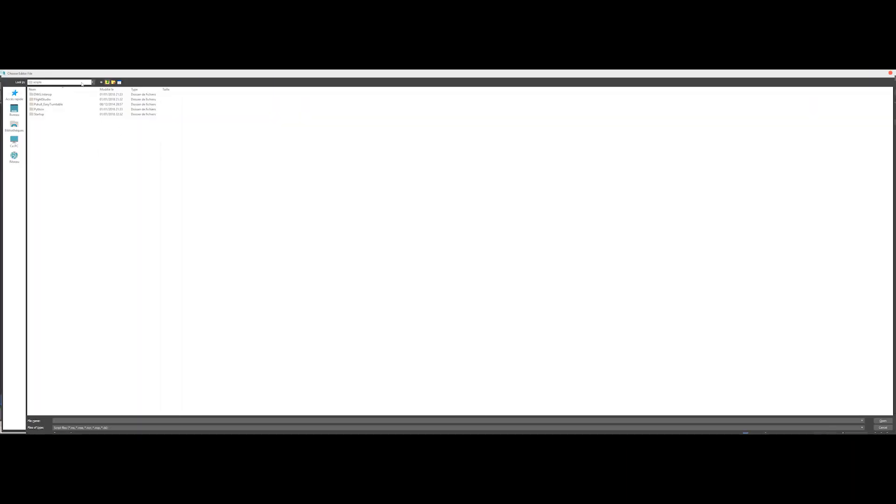
click(14, 111)
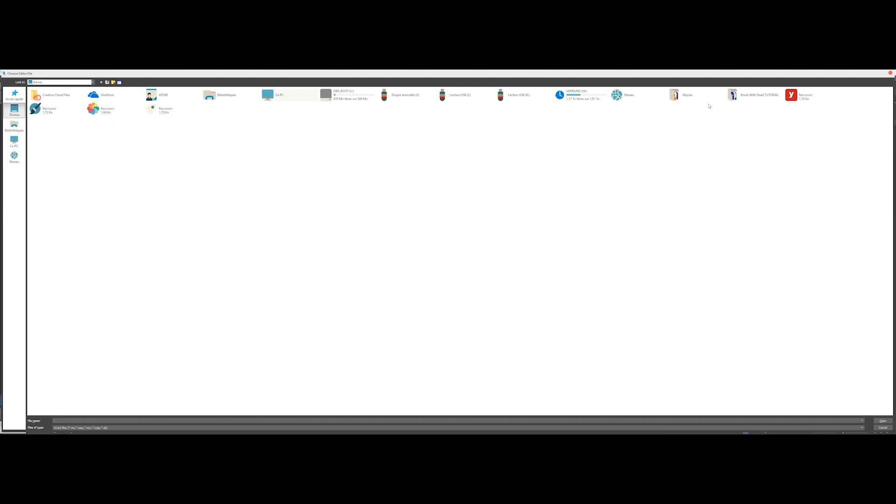
double_click(746, 96)
double_click(234, 101)
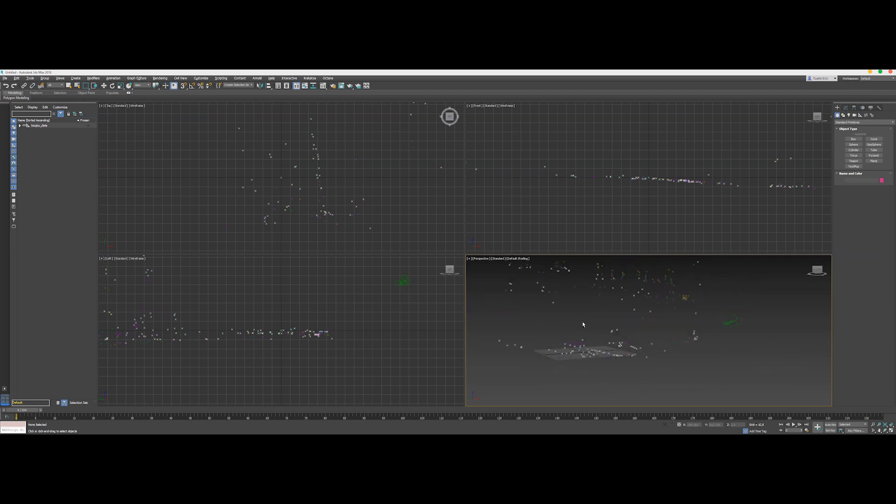
Step: Maximize the perspective viewport, inspect the imported points, look through the tracked camera and scrub the shot to check its motion
alt+middle_drag(583, 322, 616, 327)
key(alt+w)
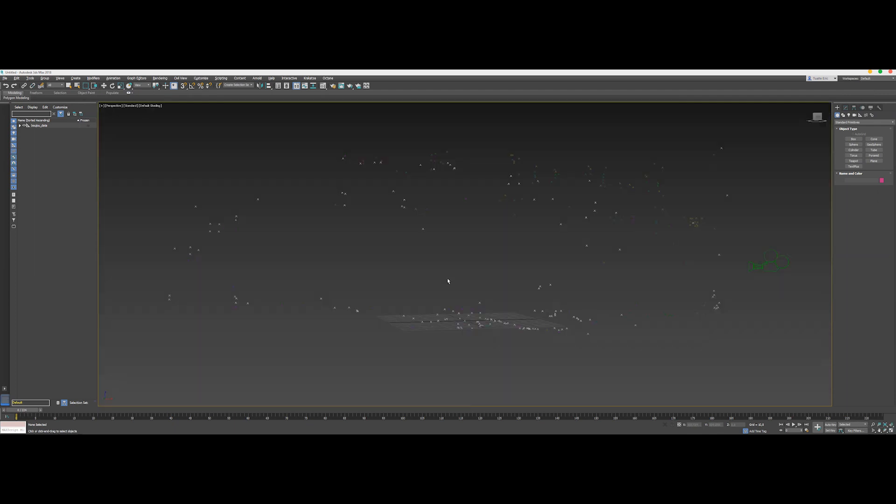
alt+middle_drag(448, 280, 365, 241)
key(c)
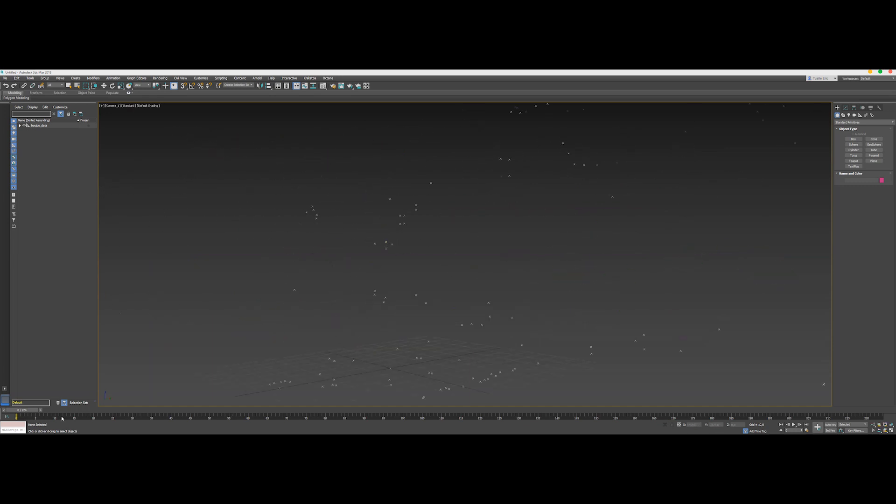
drag(22, 413, 248, 401)
Step: Set the viewport background to the animated JPG footage sequence from the Brush With Dead TUTORIAL folder and scrub to check the match
click(60, 78)
mouse_move(112, 185)
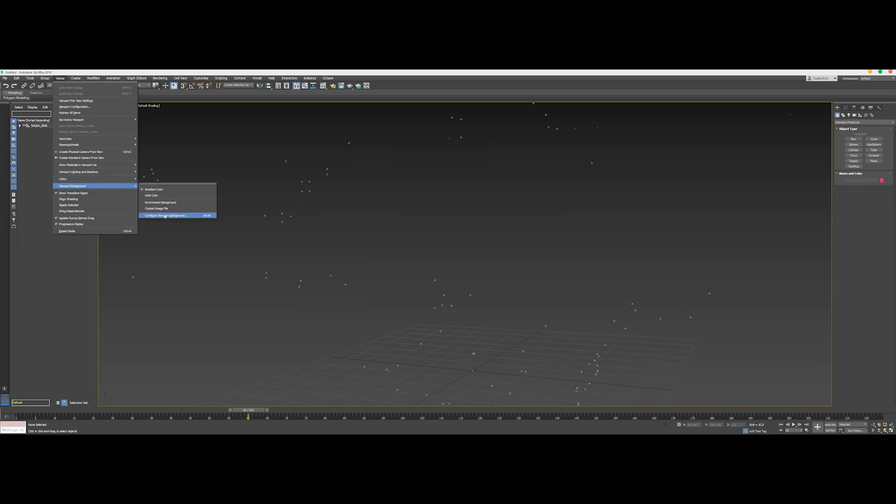
click(166, 215)
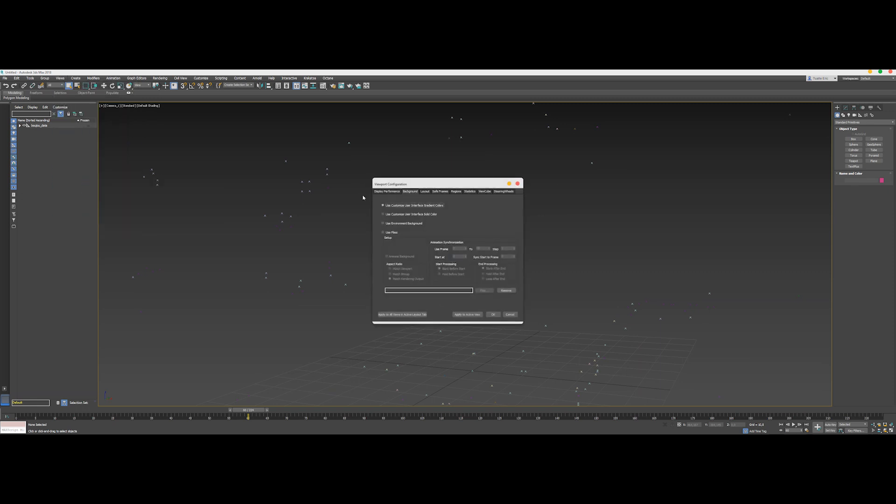
click(387, 233)
click(480, 290)
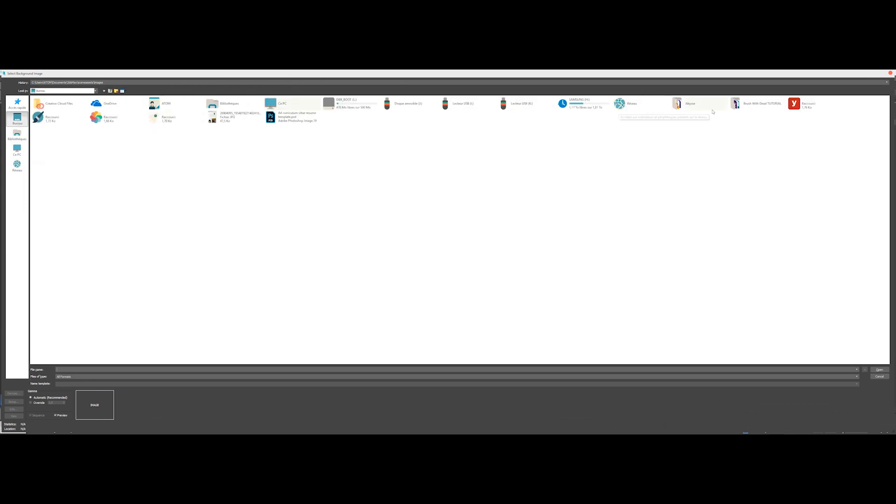
double_click(741, 105)
double_click(125, 112)
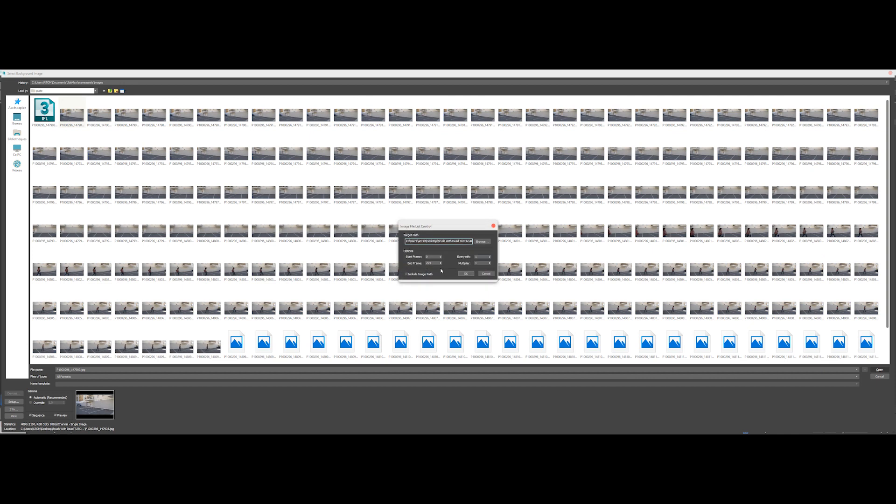
click(465, 272)
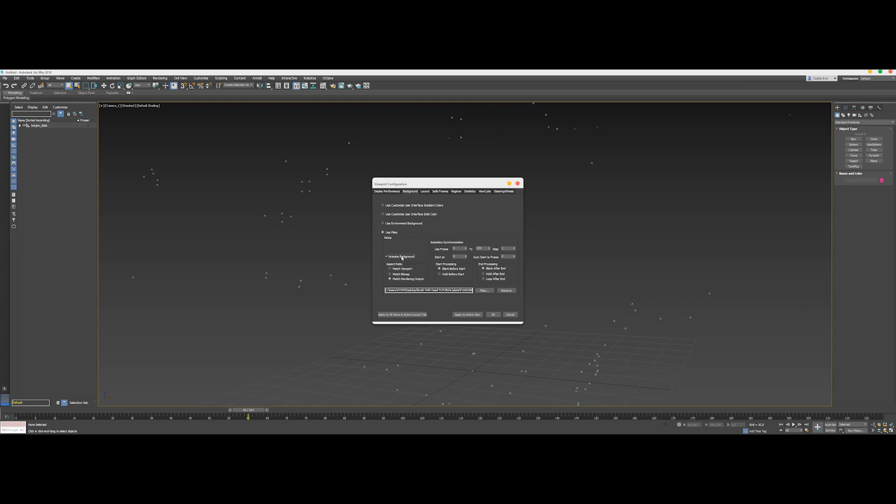
click(498, 315)
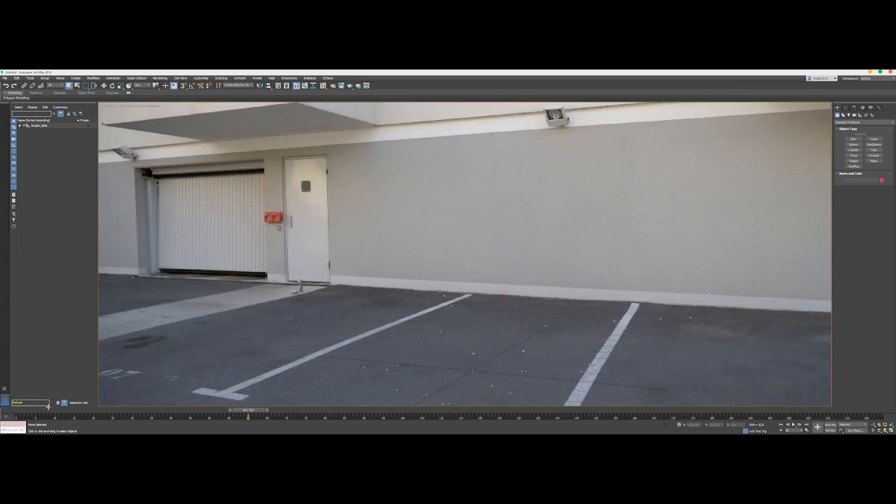
drag(22, 414, 280, 409)
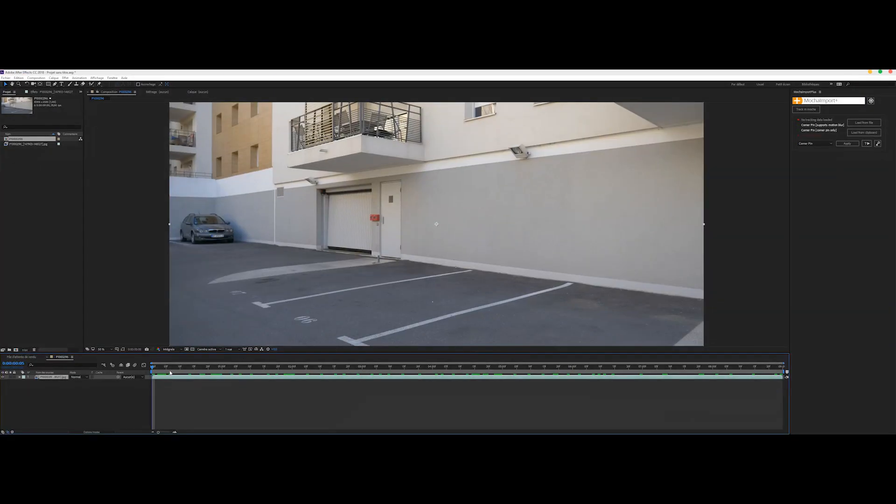
Step: In After Effects, go to the actor-free frame facing the wall at 0:00:03:19 and queue it for export as a single image
drag(170, 372, 416, 368)
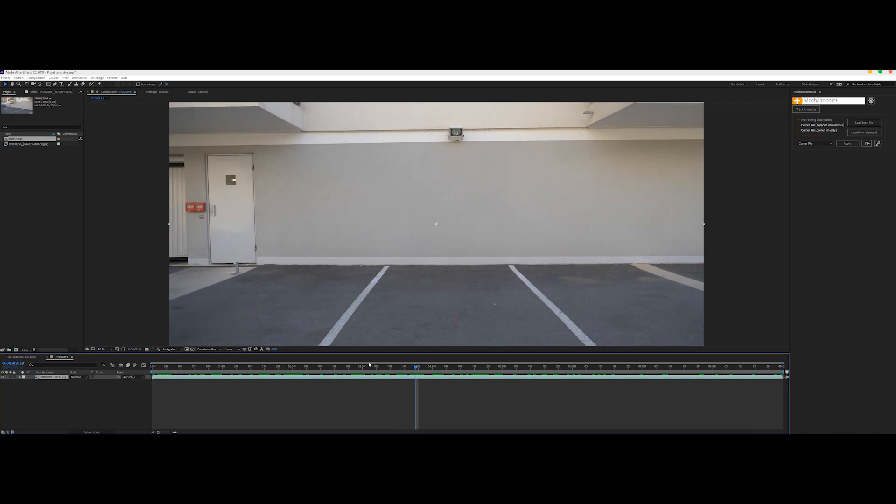
click(36, 78)
mouse_move(48, 142)
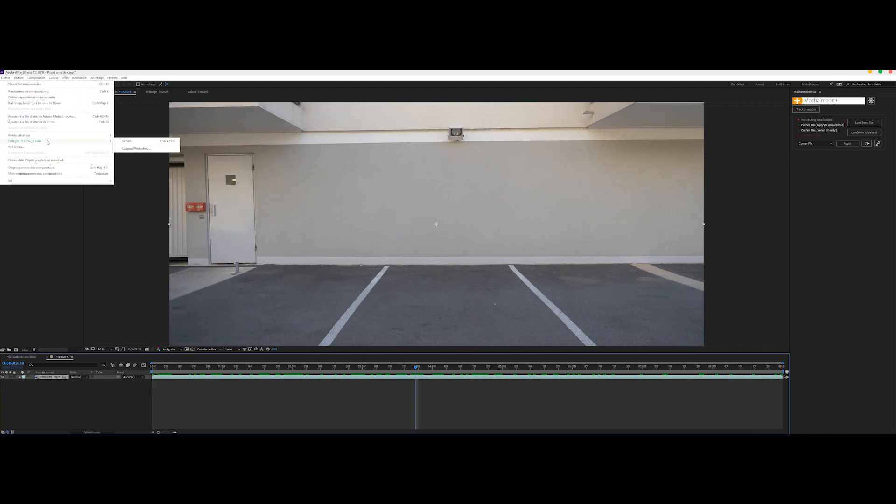
click(136, 142)
Step: Set the queued frame's output format to a JPEG sequence and return to the footage composition
click(51, 392)
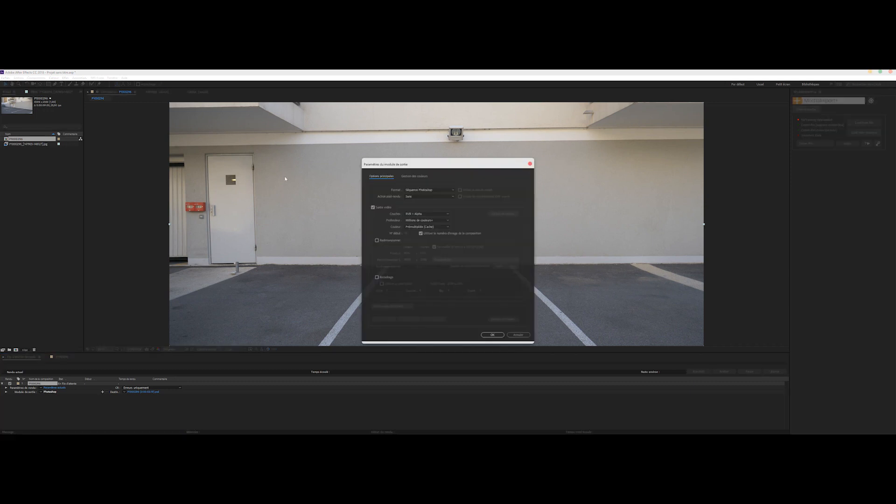
click(429, 189)
click(457, 264)
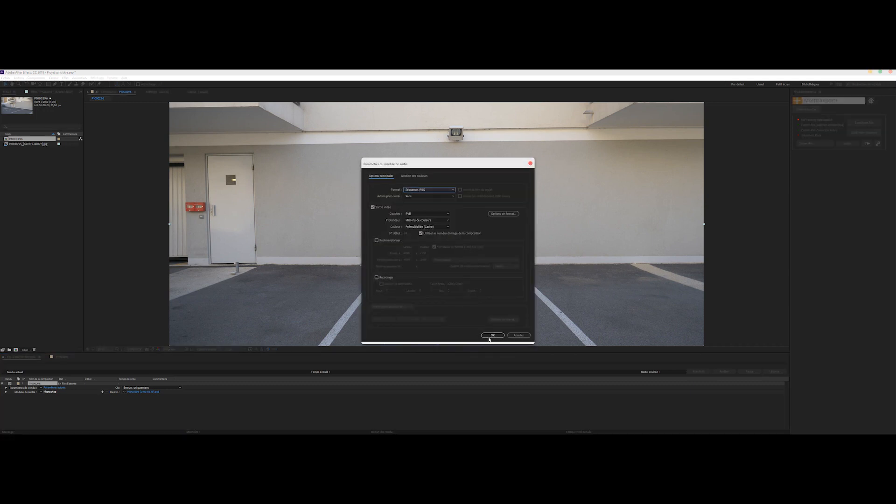
click(492, 335)
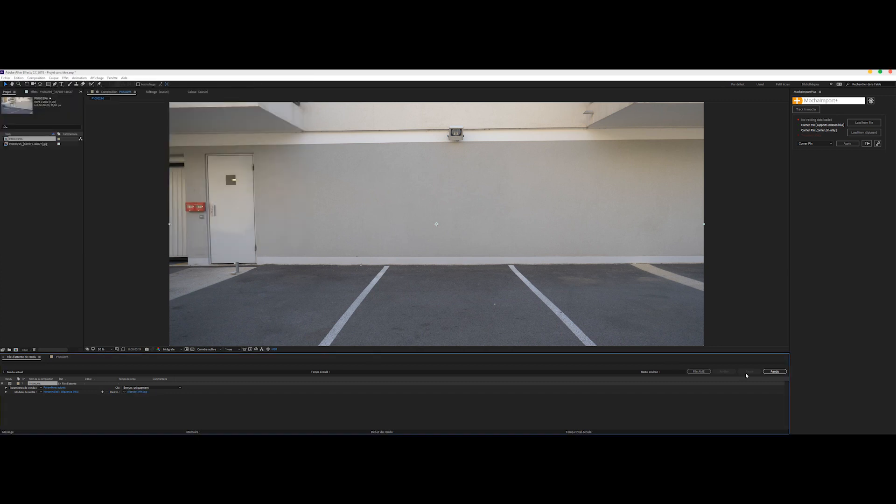
click(61, 357)
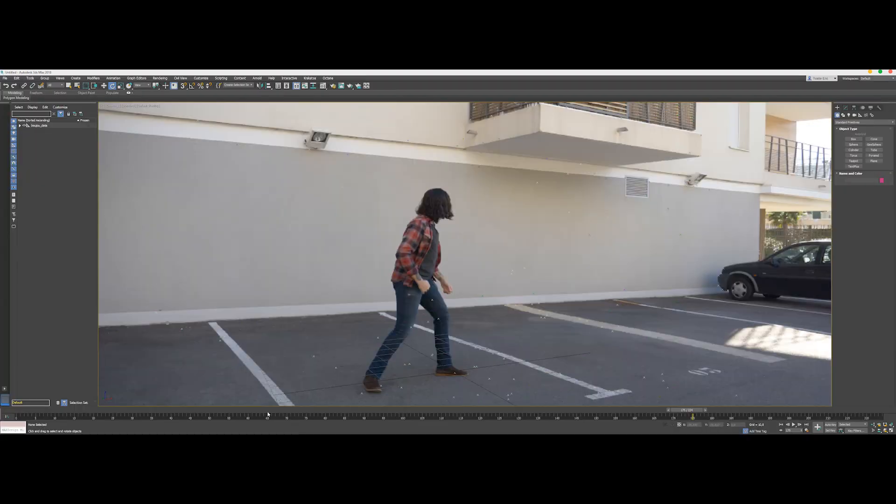
Step: In 3ds Max, go to frame 94 and create a plane over the parking ground, widened to span the whole camera view
drag(268, 413, 380, 412)
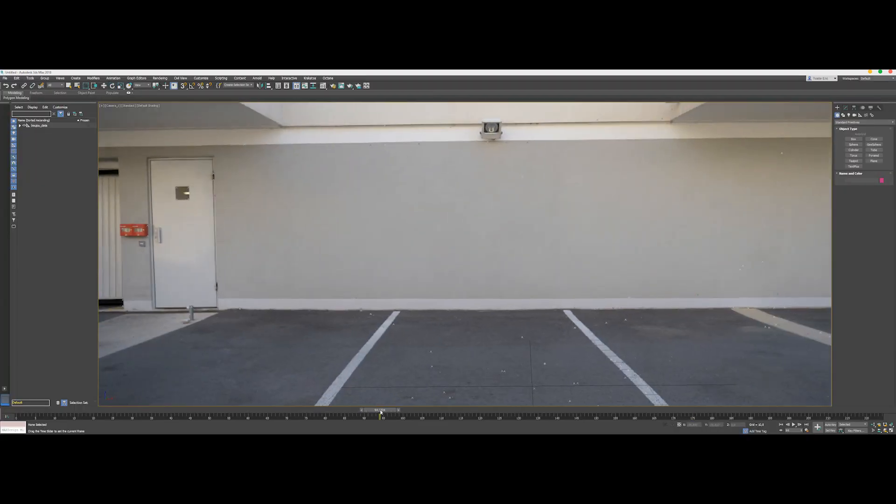
key(e)
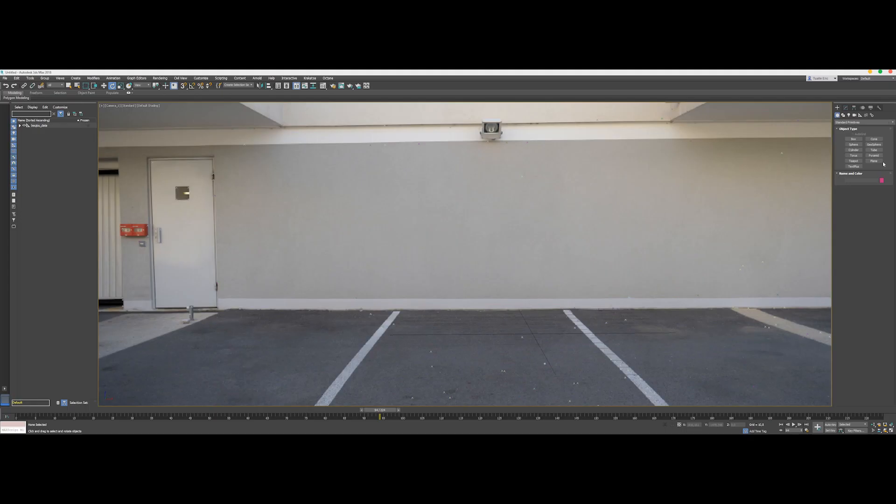
click(873, 161)
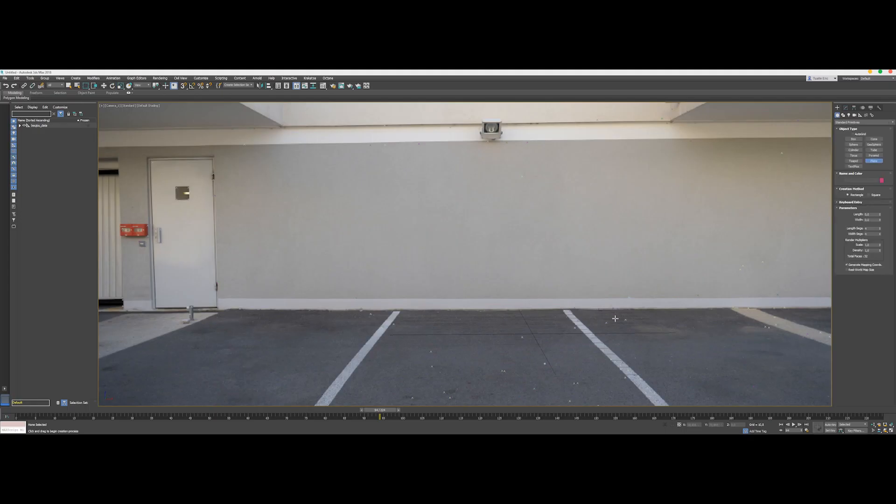
drag(643, 309, 36, 412)
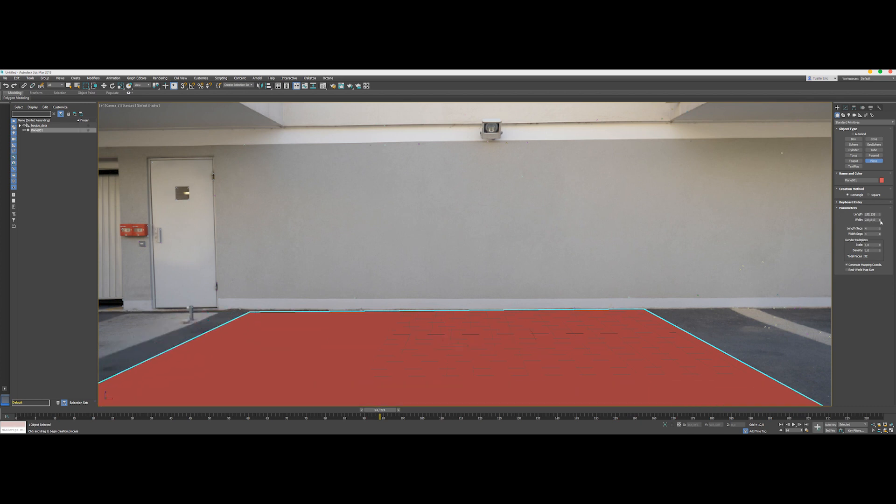
drag(880, 220, 886, 194)
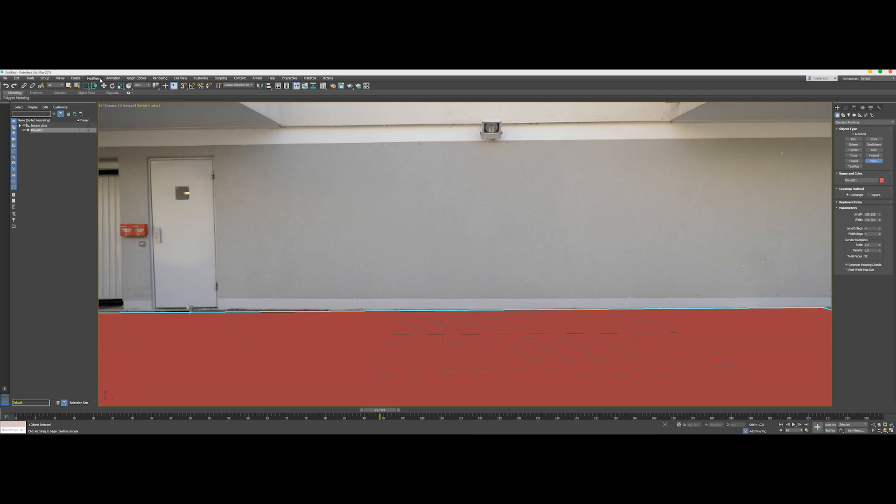
Step: Copy the ground plane with a 90° rotation to stand it upright, and move the copy back to the wall's base
click(114, 87)
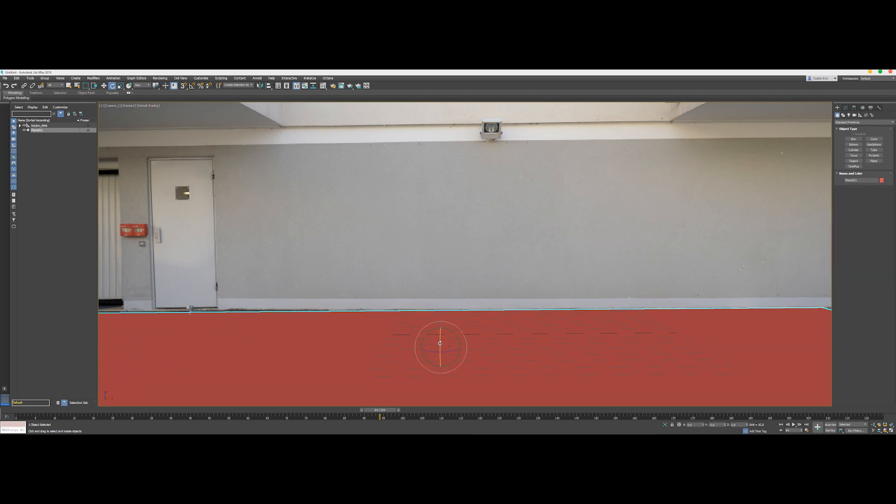
mouse_move(440, 343)
mouse_down()
mouse_move(441, 320)
mouse_move(445, 364)
mouse_up()
key(ctrl+z)
click(449, 276)
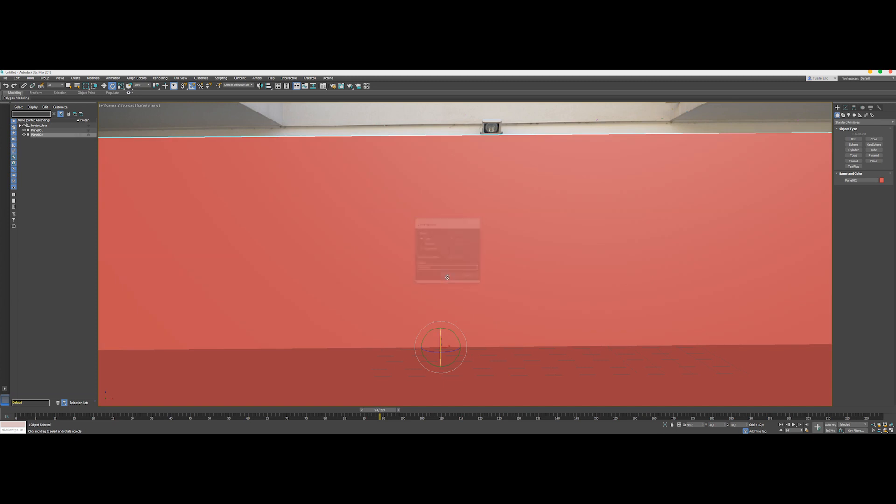
key(w)
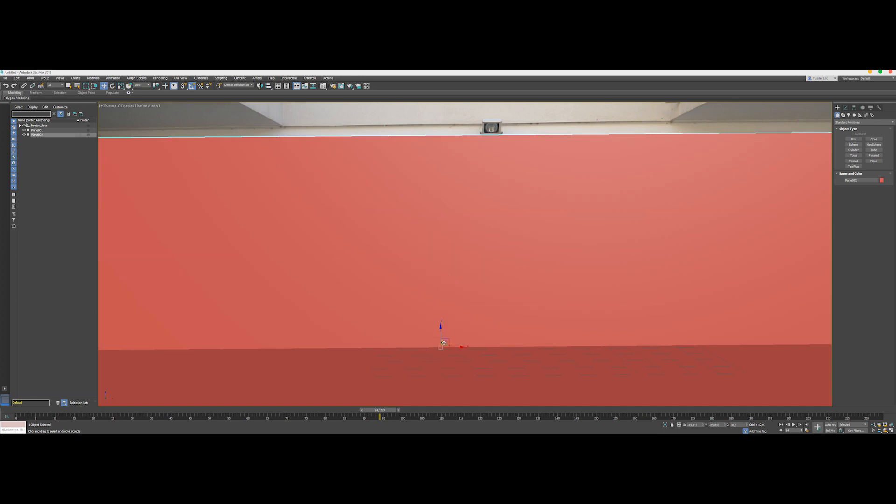
drag(444, 343, 448, 163)
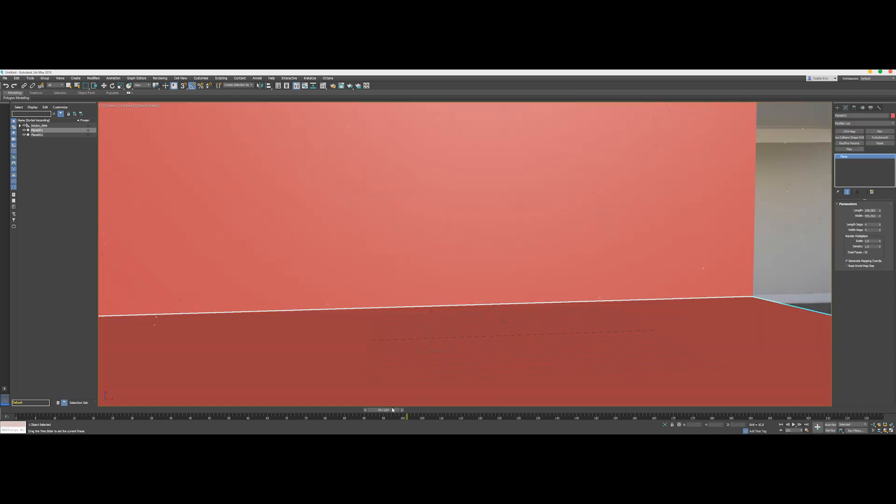
Step: Go to frame 95 and assign the first default material from the Material Editor to the ground and wall planes
drag(401, 410, 384, 410)
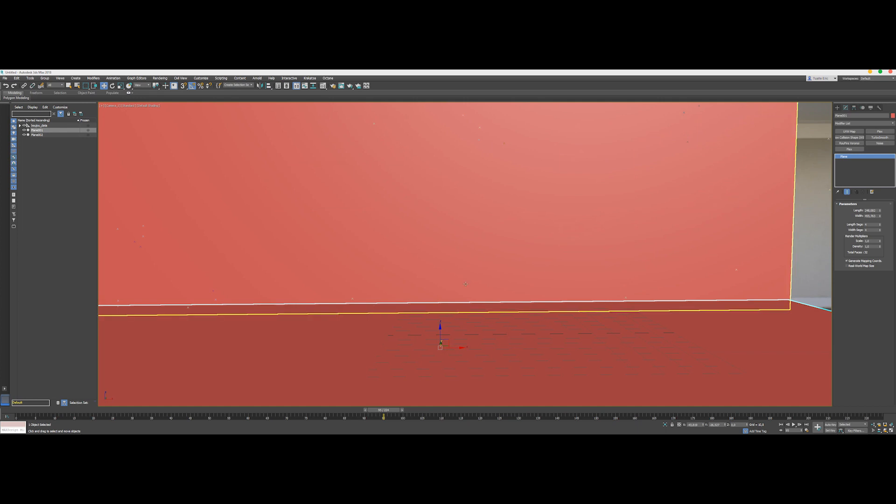
key(m)
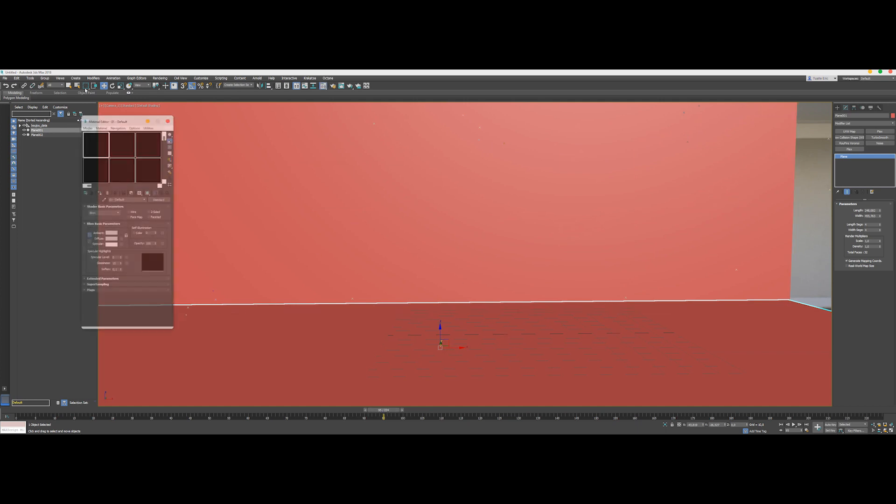
click(331, 87)
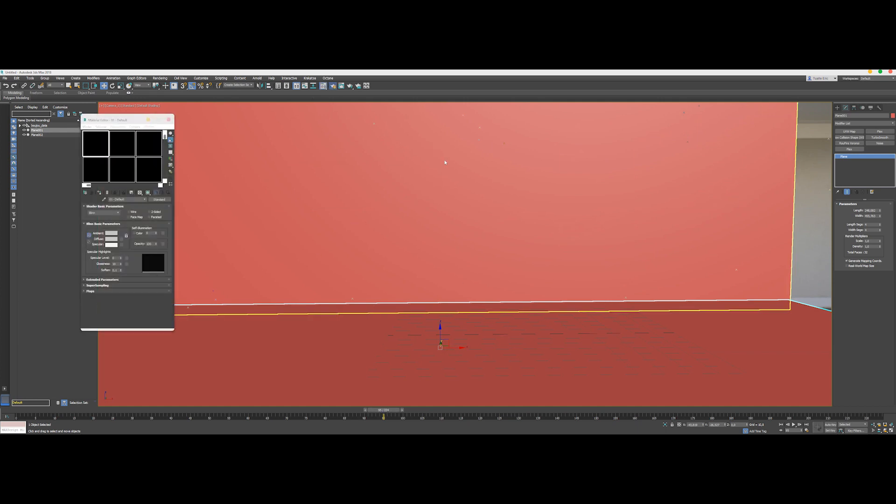
click(103, 146)
drag(110, 158, 334, 357)
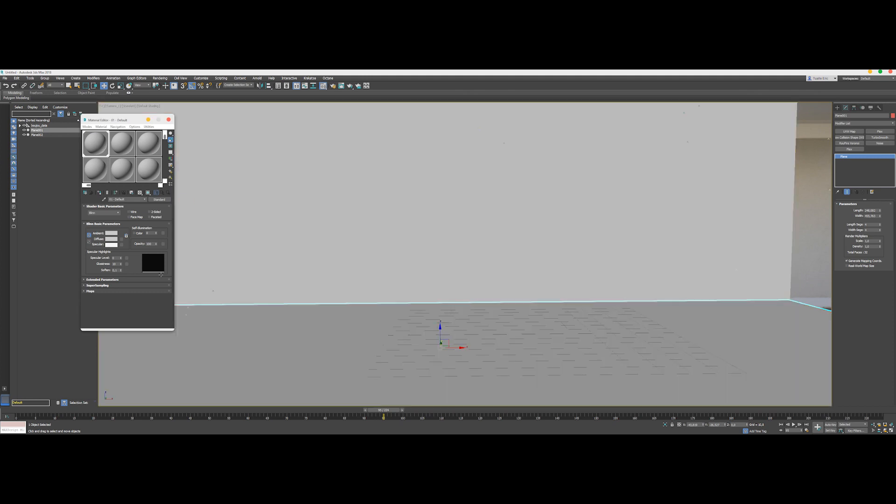
Step: Load cleaned_v04.jpg from the Brush With Dead TUTORIAL folder as the material's diffuse bitmap and show it in the viewport
click(121, 239)
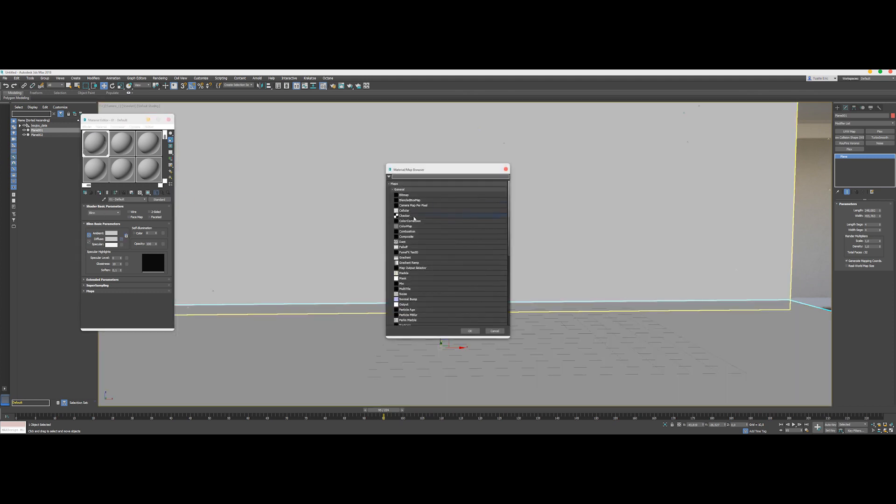
double_click(411, 177)
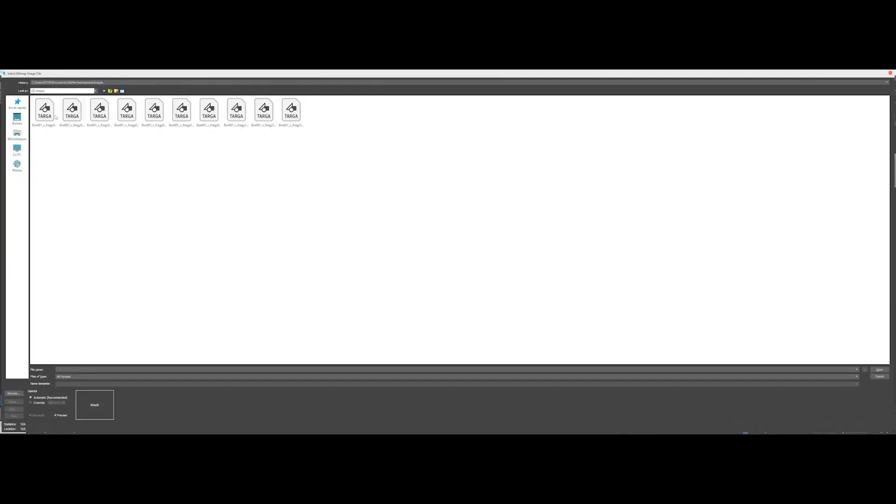
click(17, 119)
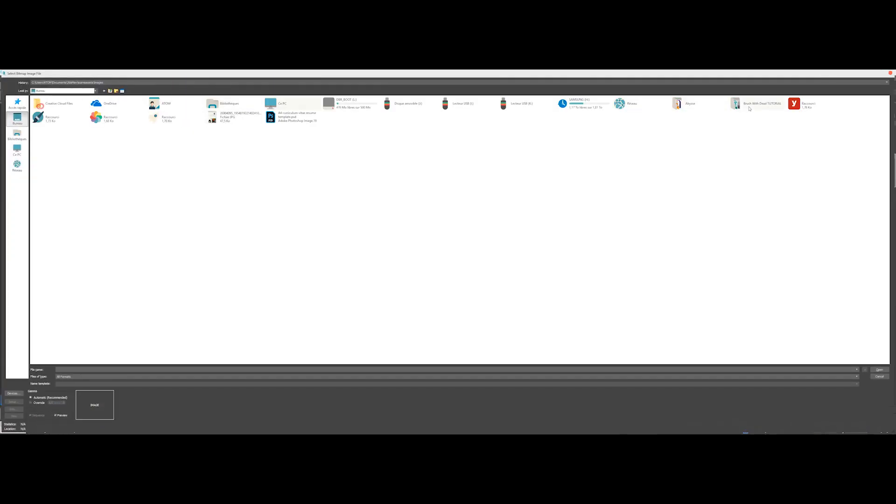
double_click(749, 108)
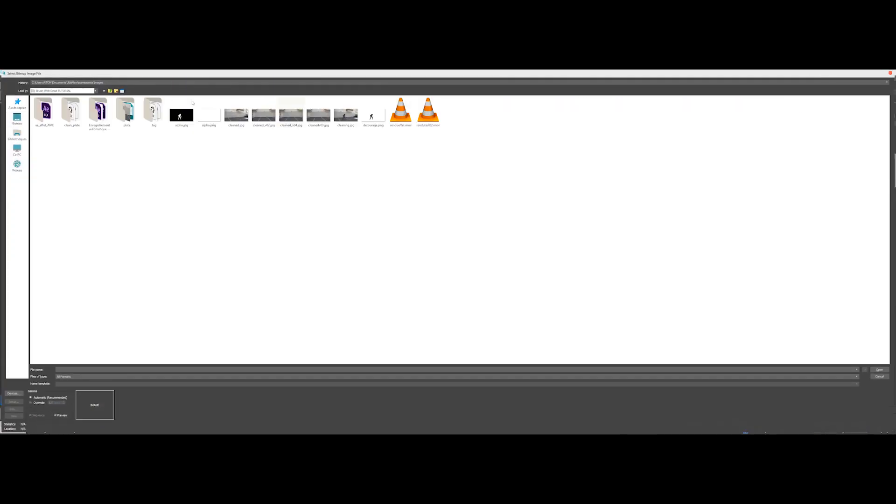
double_click(291, 114)
click(465, 274)
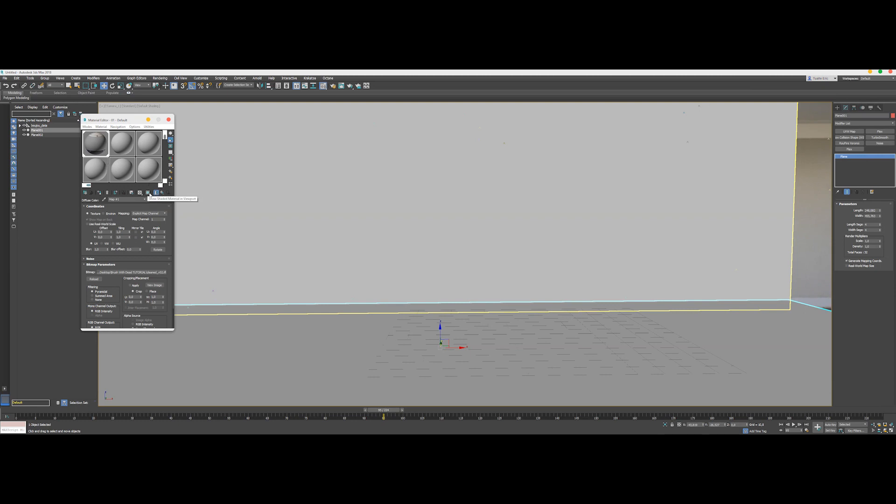
click(148, 193)
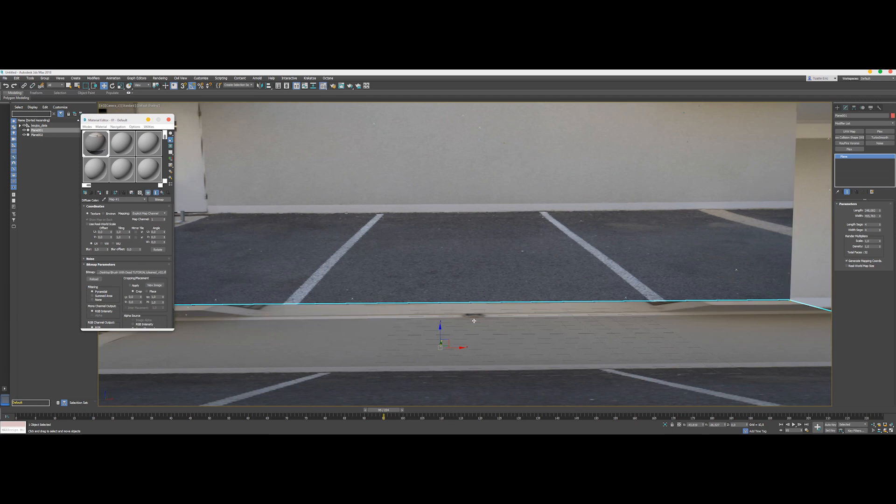
Step: Apply a Camera Map (WSM) modifier using Camera_1 to the ground plane, and set its length and width segments to 100
click(846, 108)
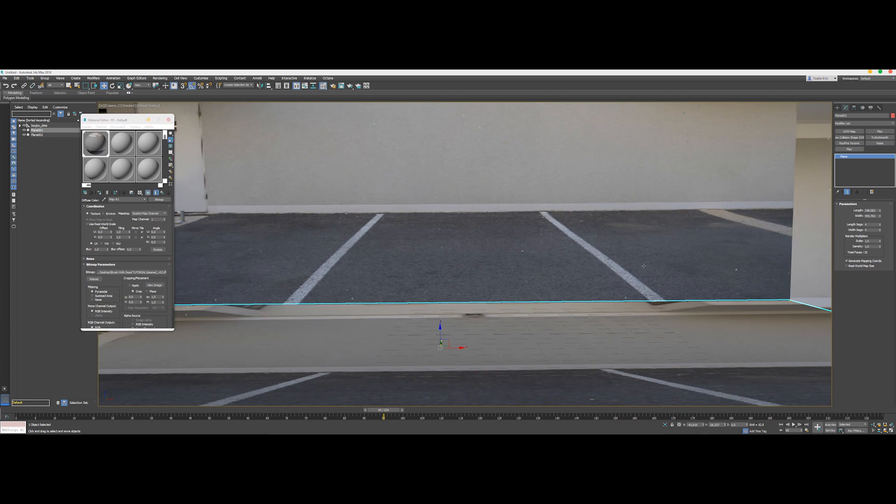
click(850, 124)
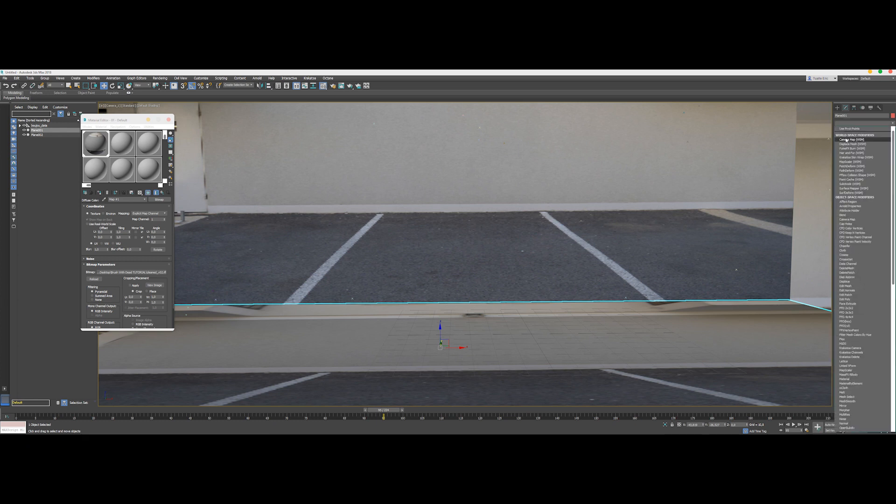
click(846, 139)
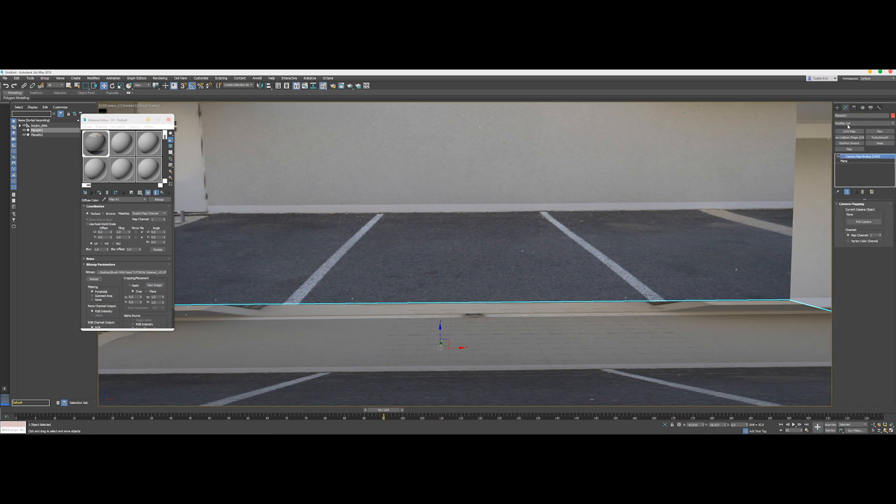
click(863, 221)
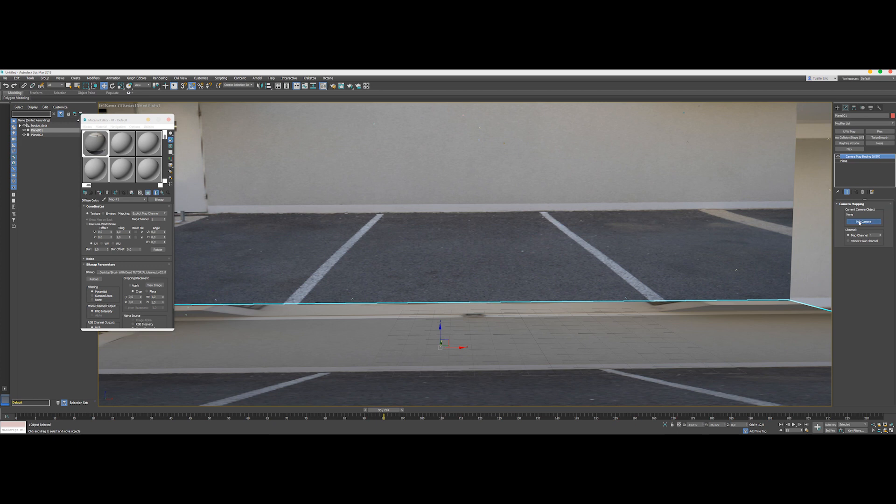
click(77, 86)
double_click(25, 111)
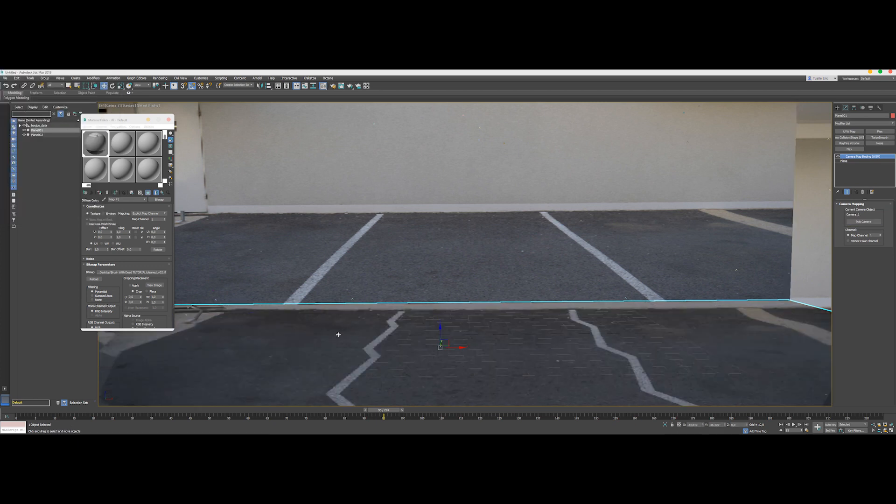
click(847, 161)
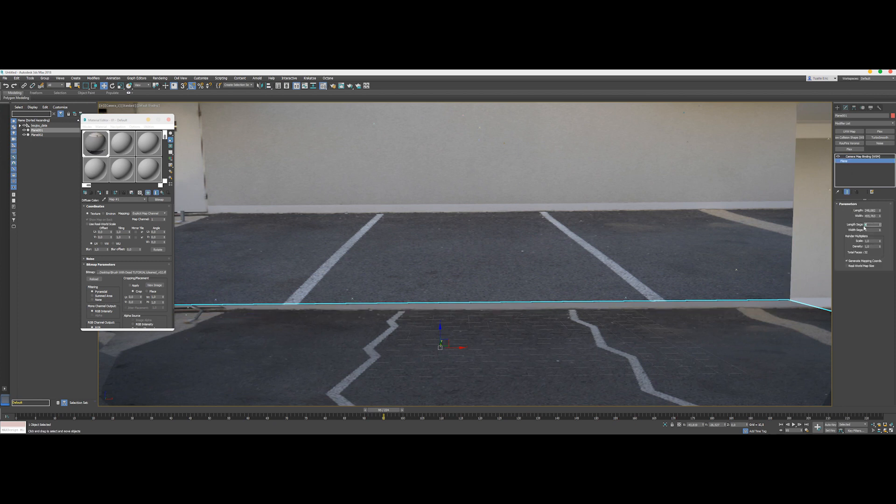
key(Return)
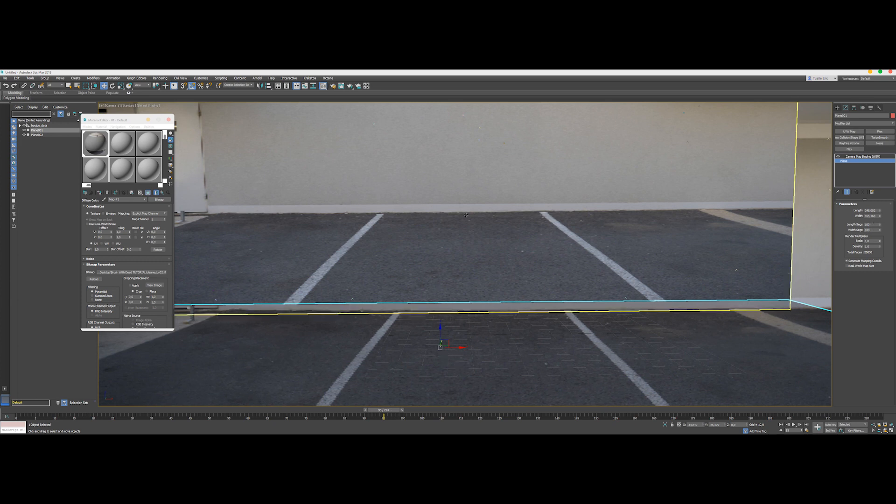
Step: Copy the Camera Map modifier from the ground plane to the wall plane
right_click(840, 156)
click(838, 180)
click(698, 182)
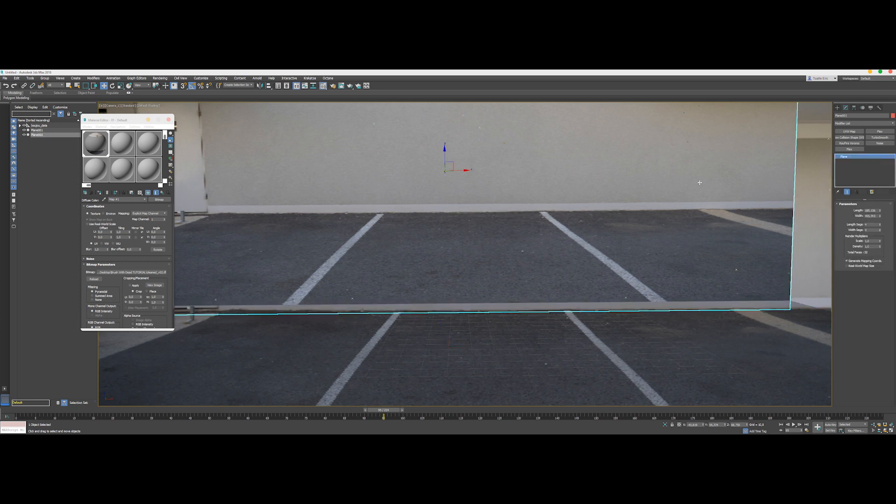
right_click(861, 162)
click(864, 171)
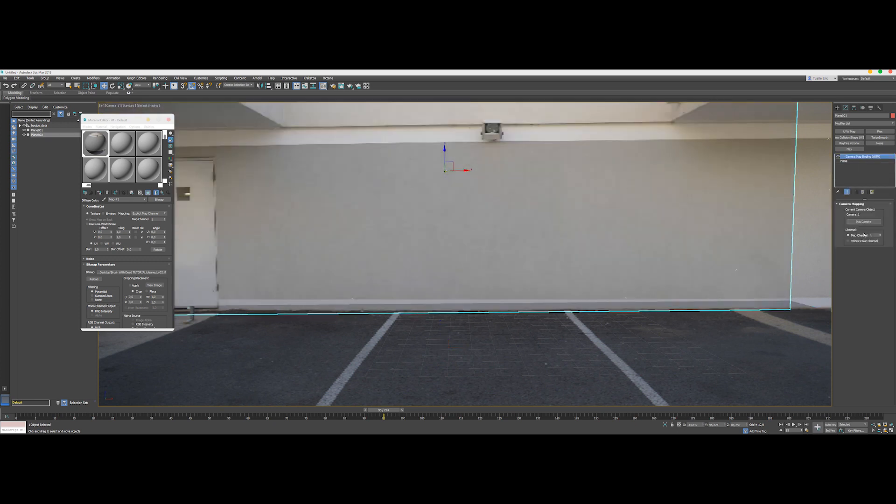
Step: Set the wall plane's length and width segments to 100
click(848, 162)
drag(872, 225, 849, 231)
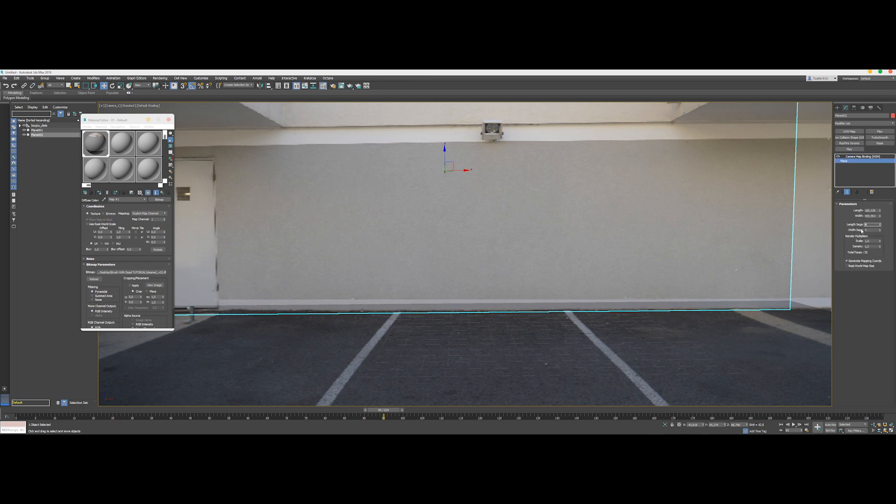
text(100)
key(Tab)
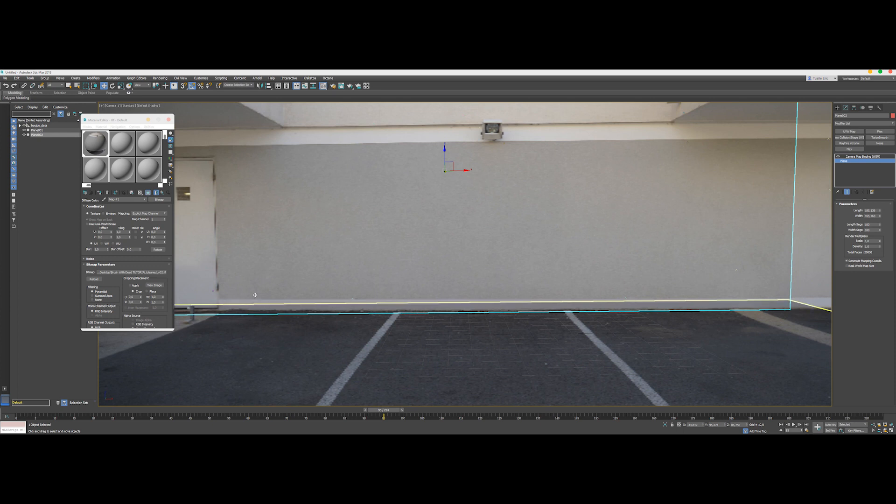
Step: Collapse the modifier stacks of the ground and wall planes, with a scene hold, to bake in the camera mapping
click(411, 322)
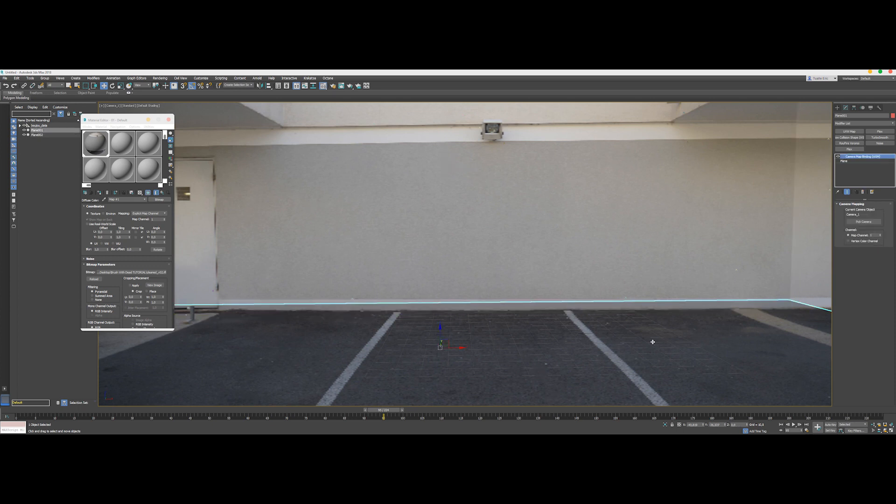
right_click(847, 158)
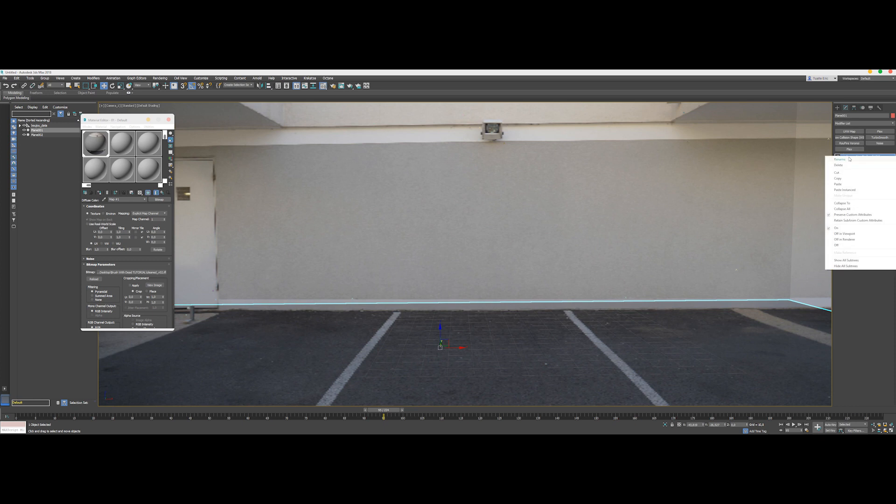
click(841, 204)
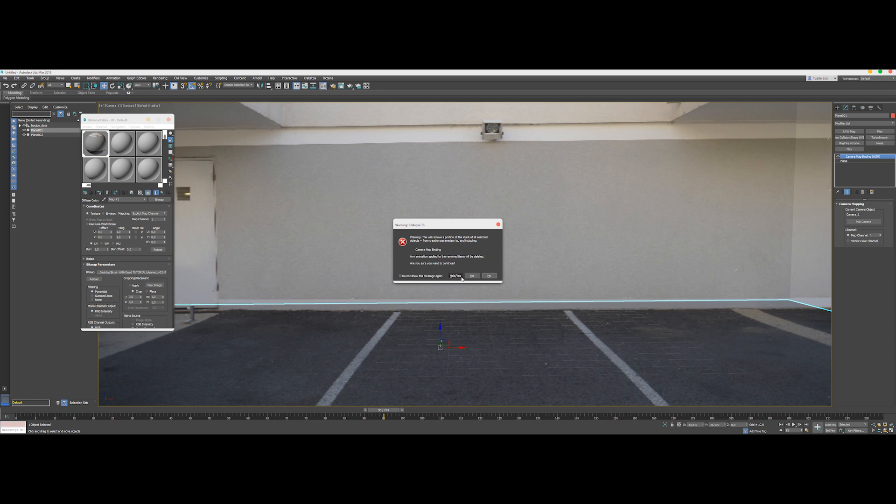
click(455, 276)
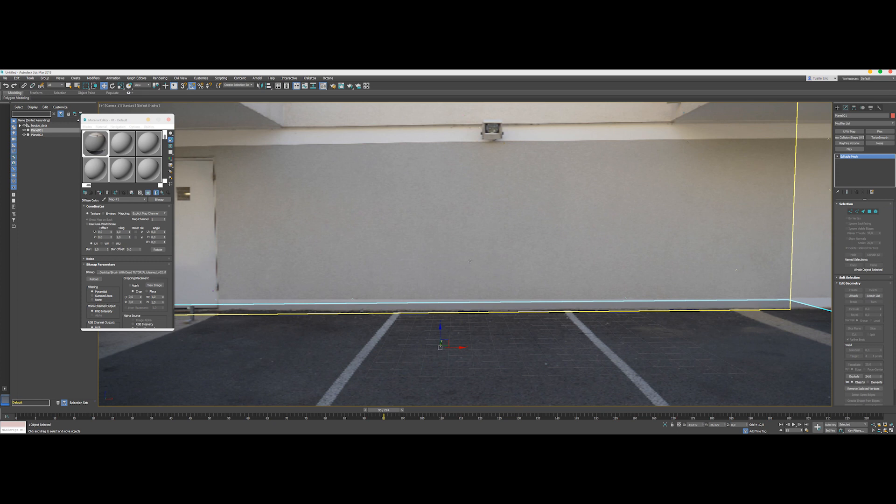
click(470, 261)
right_click(854, 158)
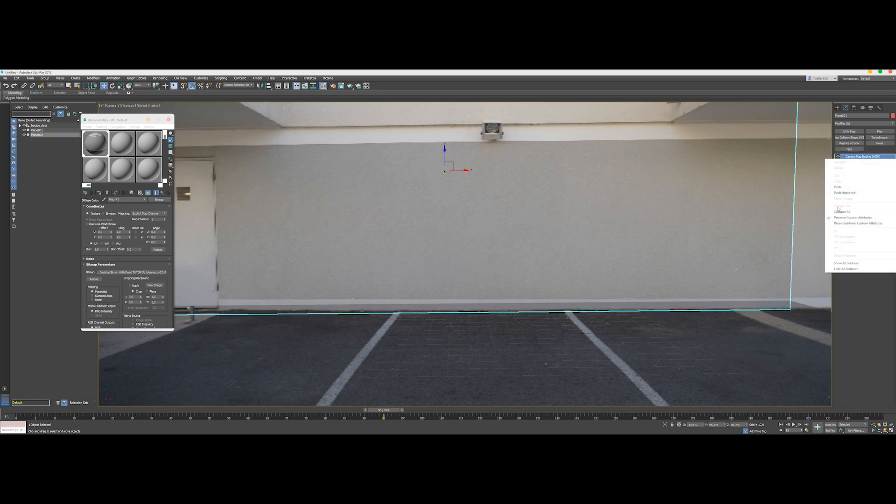
click(839, 211)
click(456, 275)
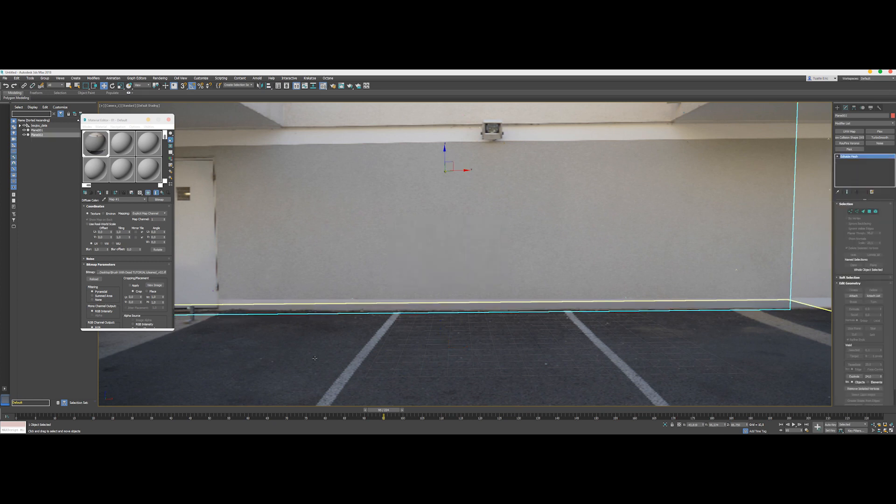
Step: Scrub through the shot to check how the projected ground and wall follow the camera movement
drag(387, 405, 369, 413)
drag(314, 412, 503, 415)
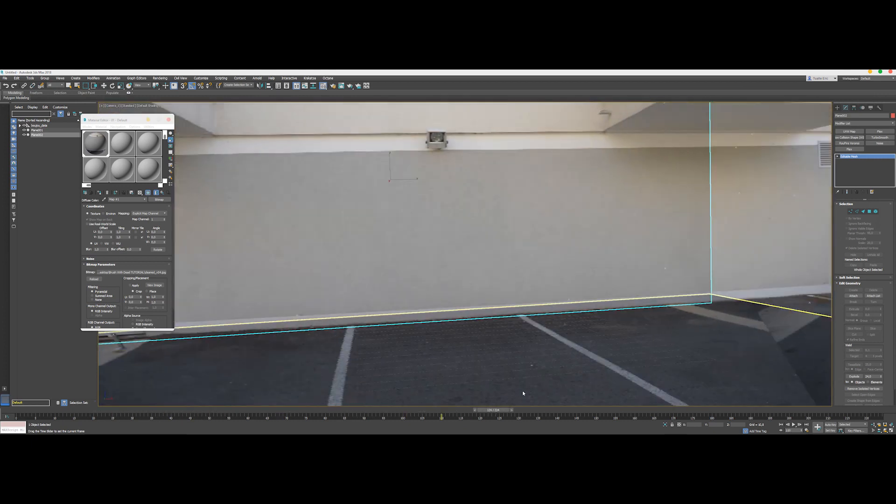
key(w)
Step: Open the render setup and set the time output to the active time segment
key(F10)
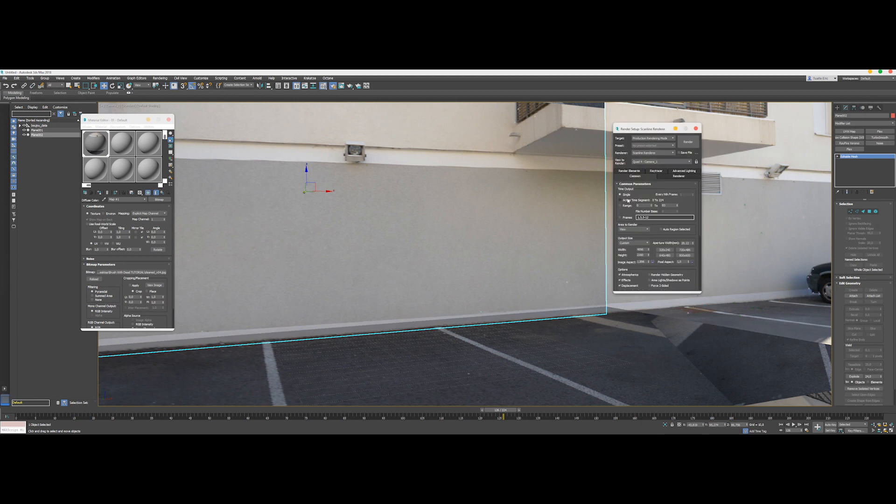
scroll(691, 208, down, 5)
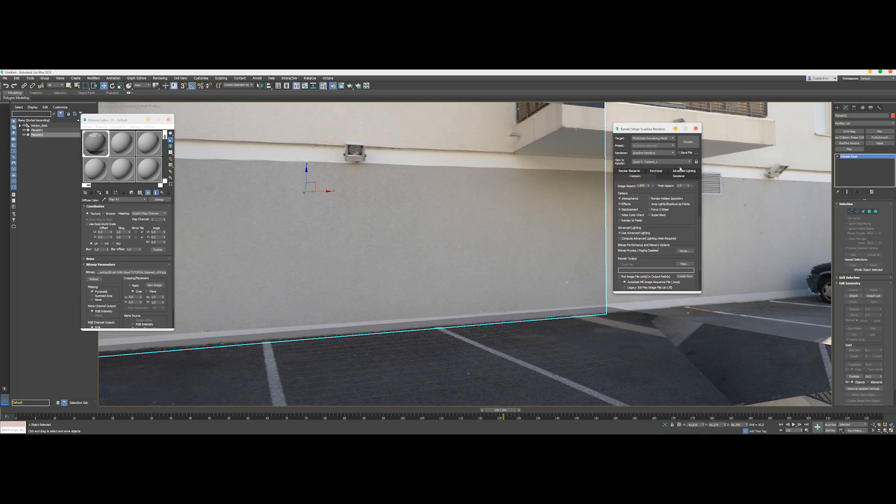
Step: Browse the render output location to the clean_plate folder and look through the available save formats without choosing a file
click(684, 264)
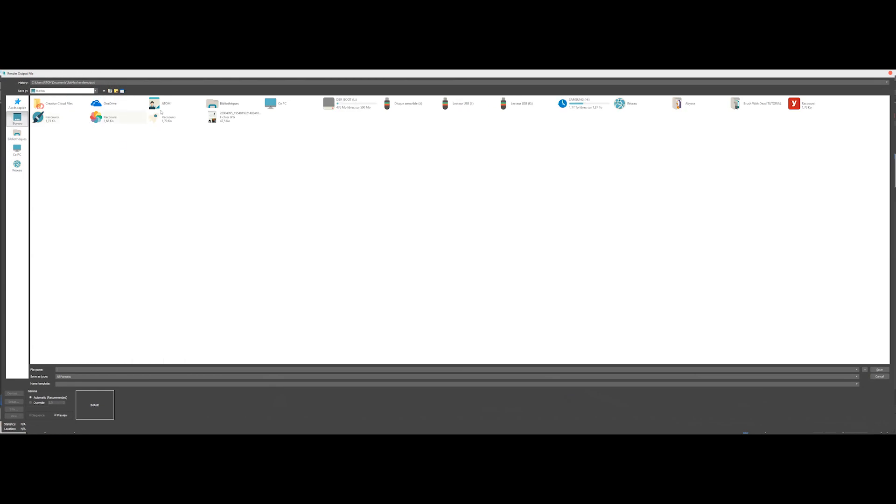
double_click(745, 103)
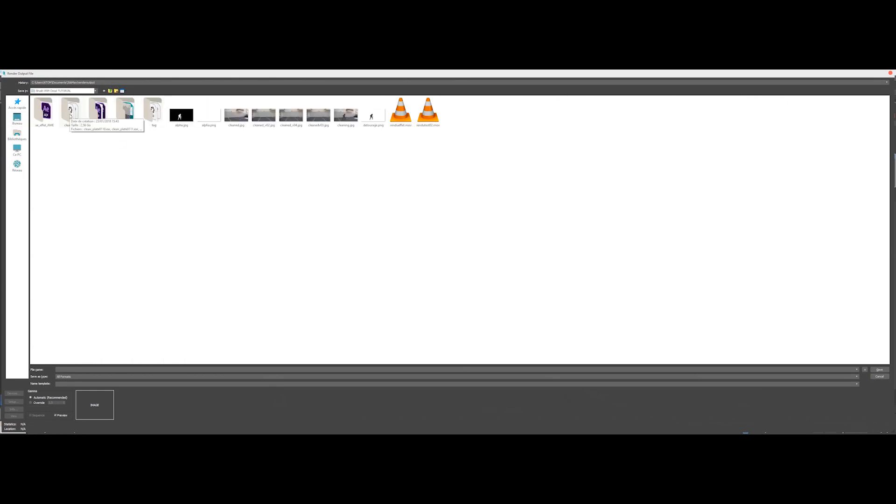
click(69, 121)
double_click(70, 121)
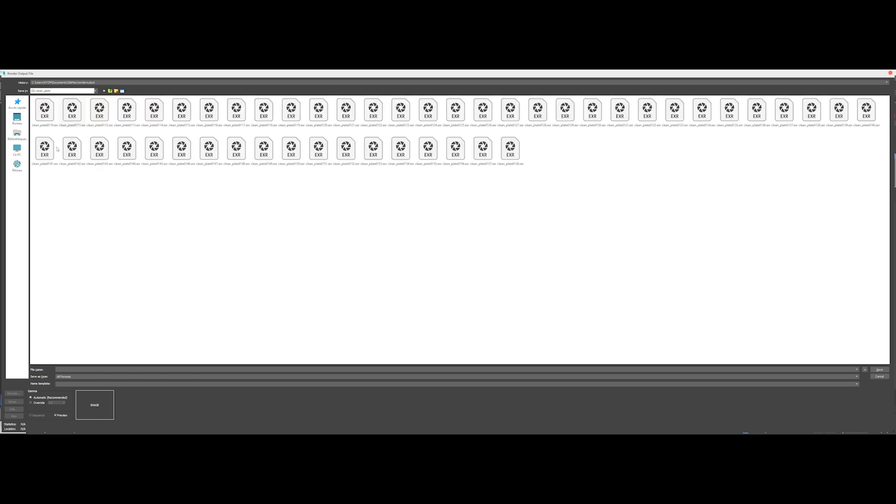
click(63, 377)
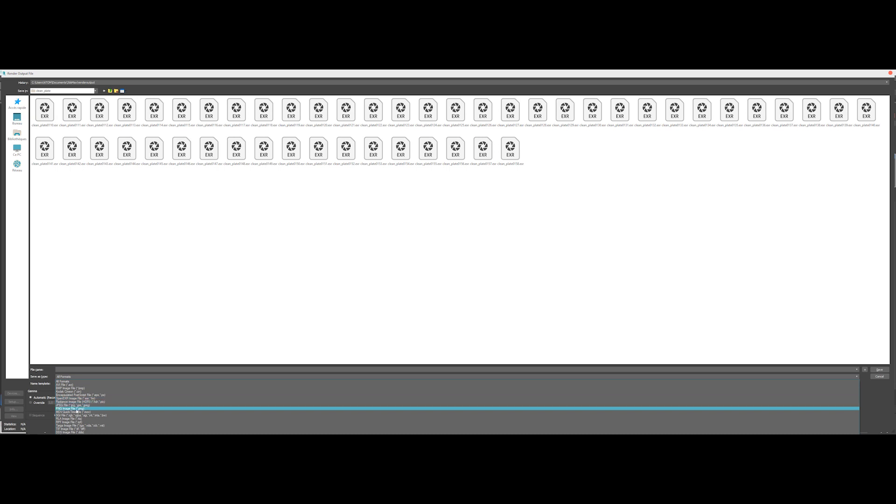
click(63, 381)
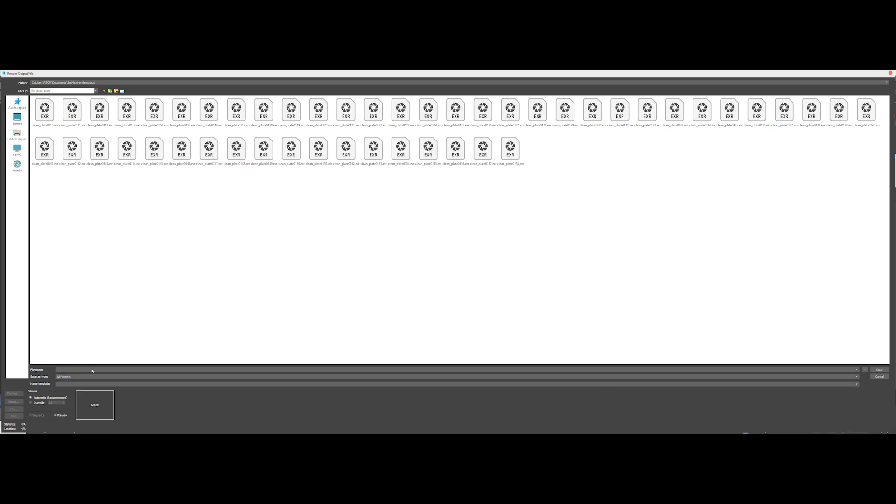
click(880, 377)
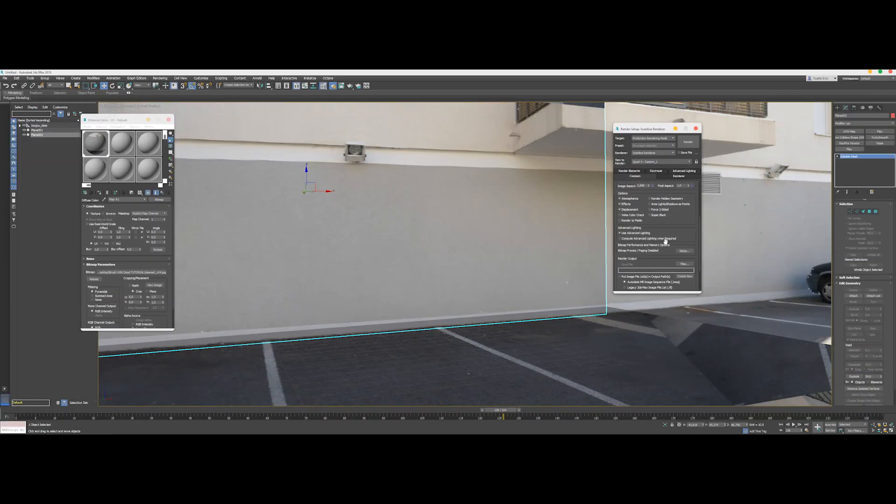
scroll(665, 242, up, 3)
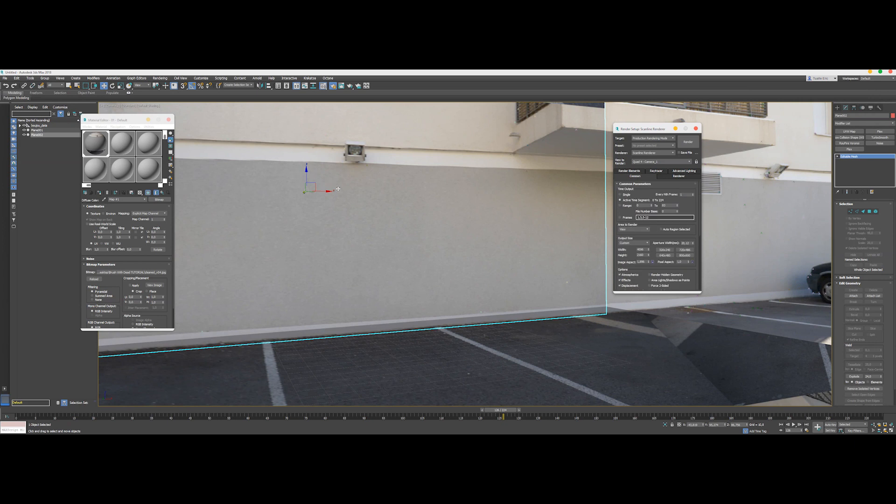
Step: Delete the textured wall plane and ground plane
key(Delete)
click(424, 338)
key(Delete)
Step: Switch to After Effects, find the frame with the man crouching near the parked car, and queue that single frame for export as a file
drag(580, 416, 635, 409)
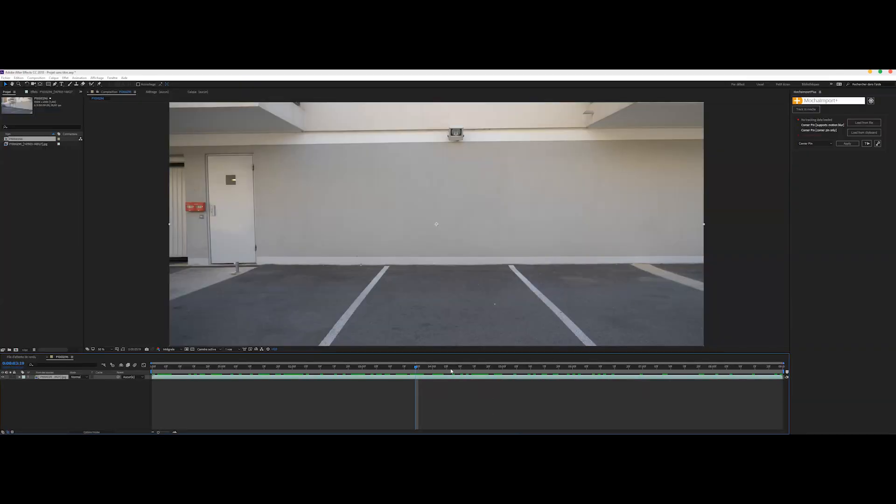
drag(451, 370, 598, 366)
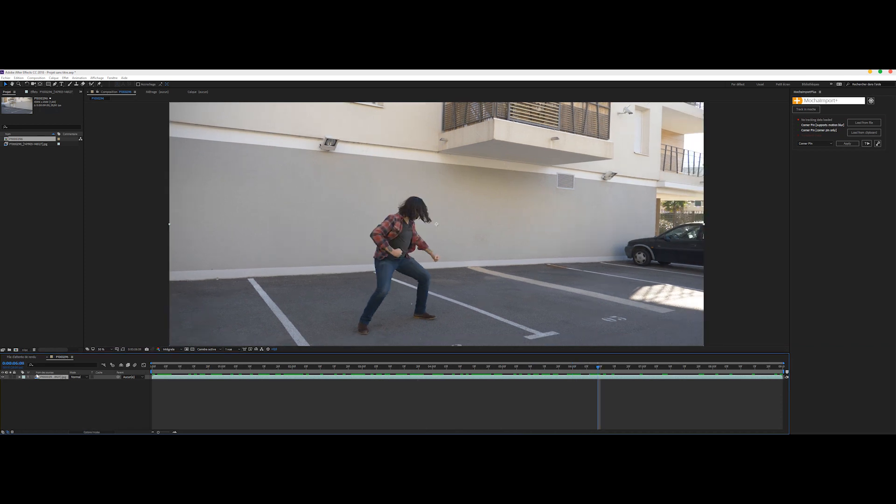
key(Page_Up)
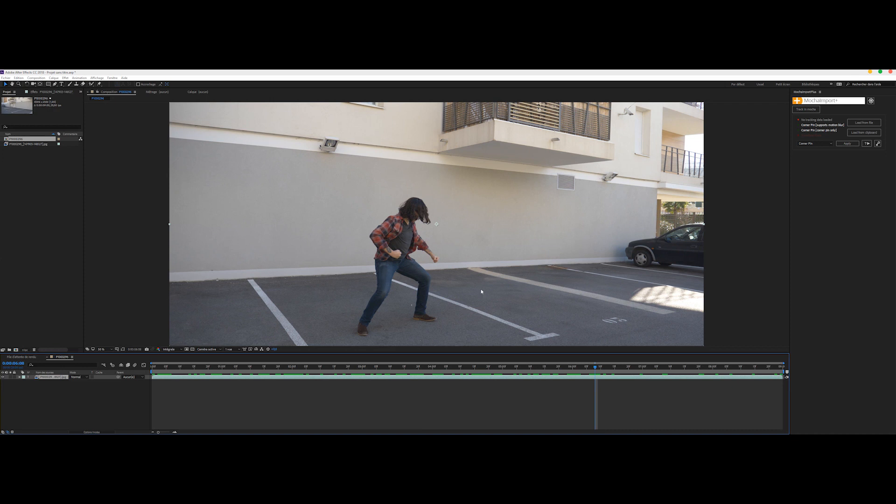
click(29, 78)
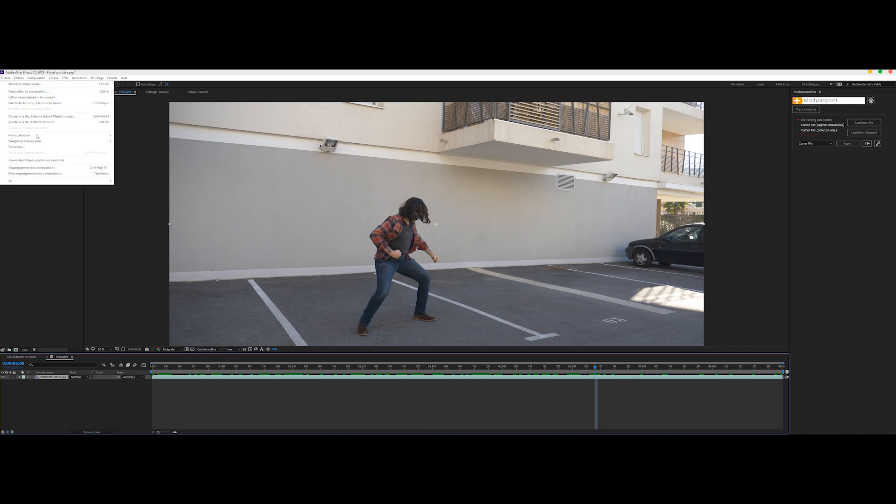
mouse_move(34, 144)
click(128, 141)
Step: Set the queued frame's output format to JPEG sequence and export it as texture_perso.jpg in the tutorial folder
click(49, 407)
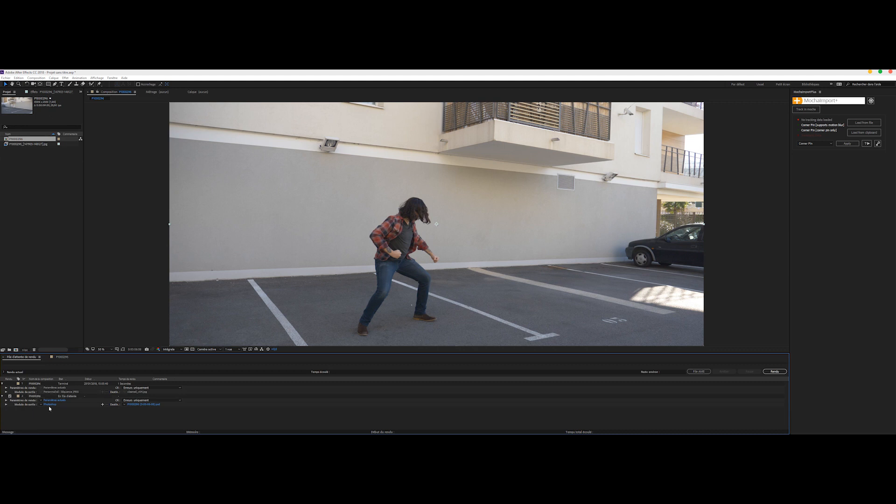
click(50, 405)
click(428, 190)
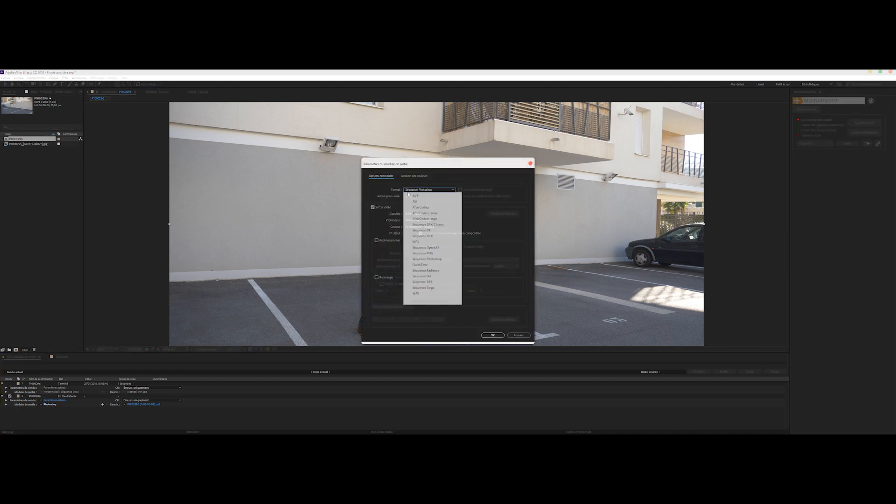
click(416, 235)
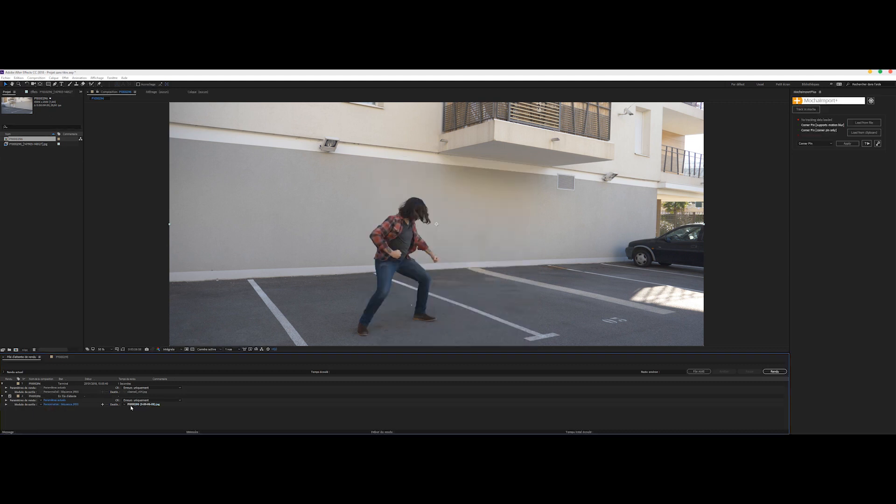
click(130, 405)
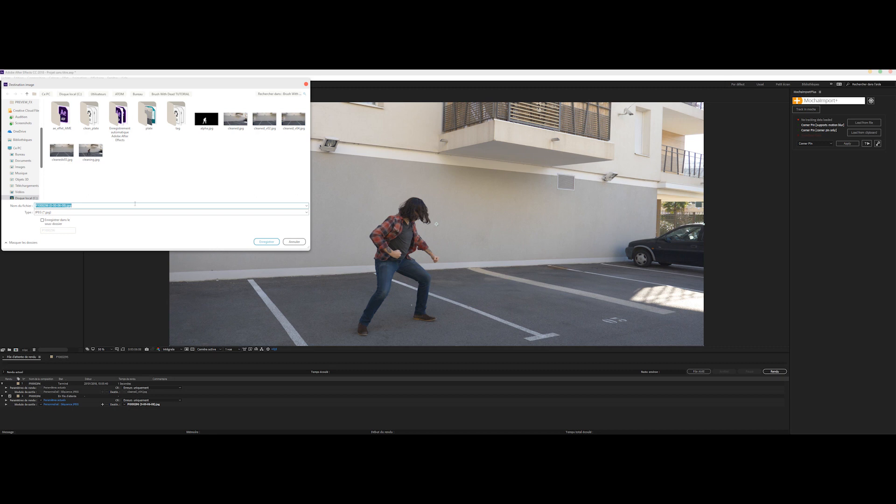
text(fi)
key(Return)
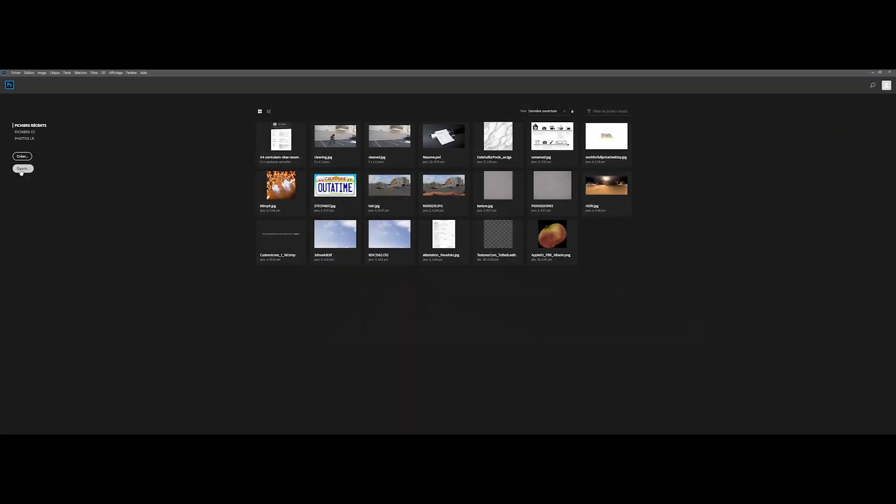
Step: Switch to Photoshop, open texture_perso.jpg, and select the man's whole figure, refining the edges with Select and Mask
click(22, 169)
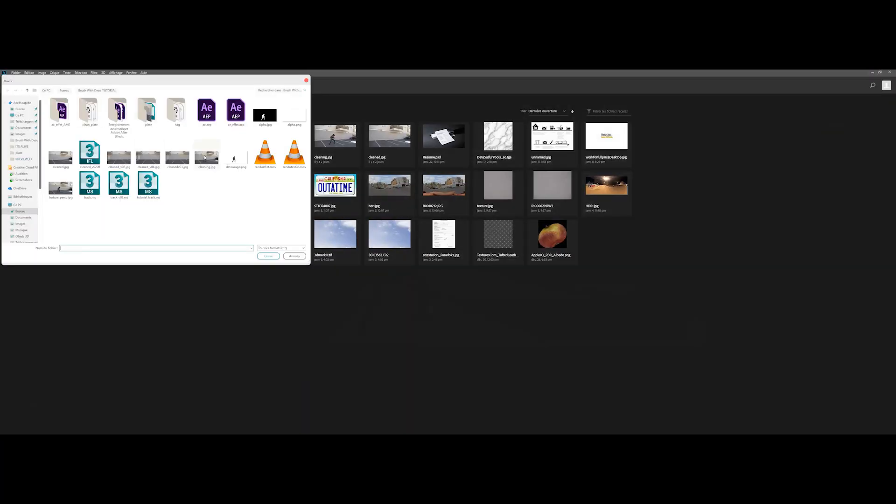
double_click(60, 188)
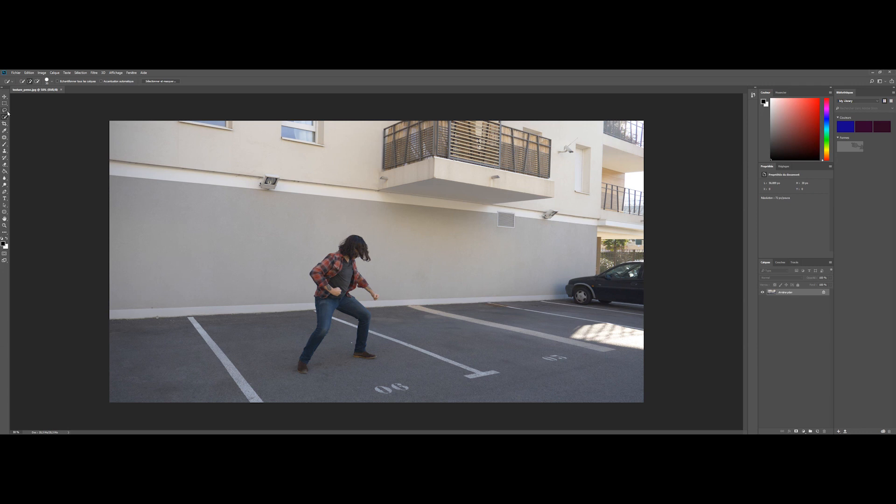
mouse_move(332, 286)
mouse_down()
mouse_move(353, 258)
mouse_move(305, 362)
mouse_up()
click(160, 82)
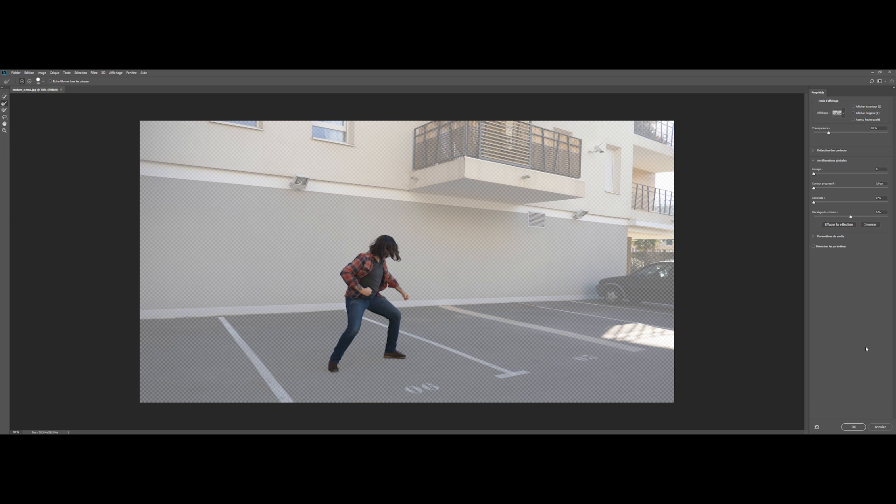
click(861, 427)
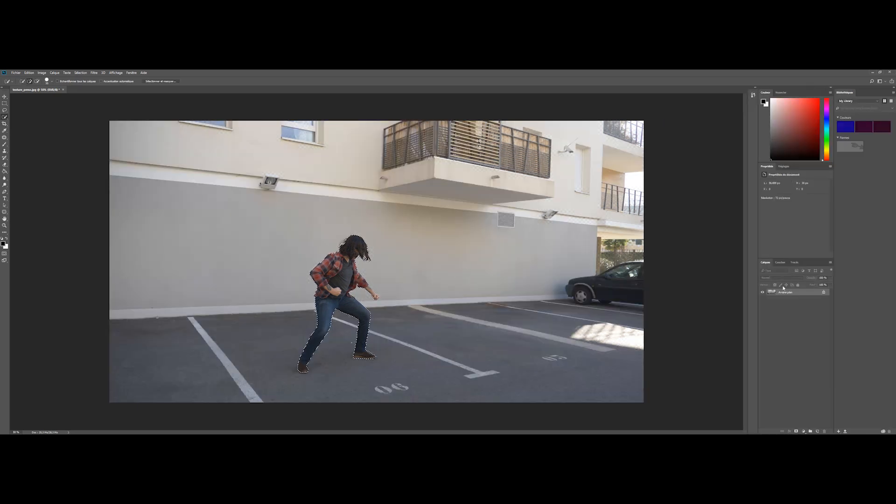
Step: Unlock the background layer, paint the selected man white, invert the selection to paint the surroundings black, and deselect
click(823, 292)
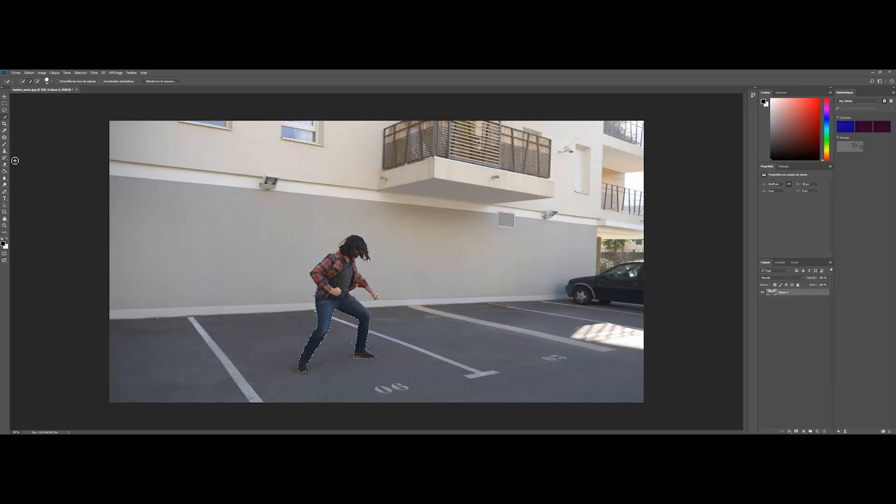
click(5, 145)
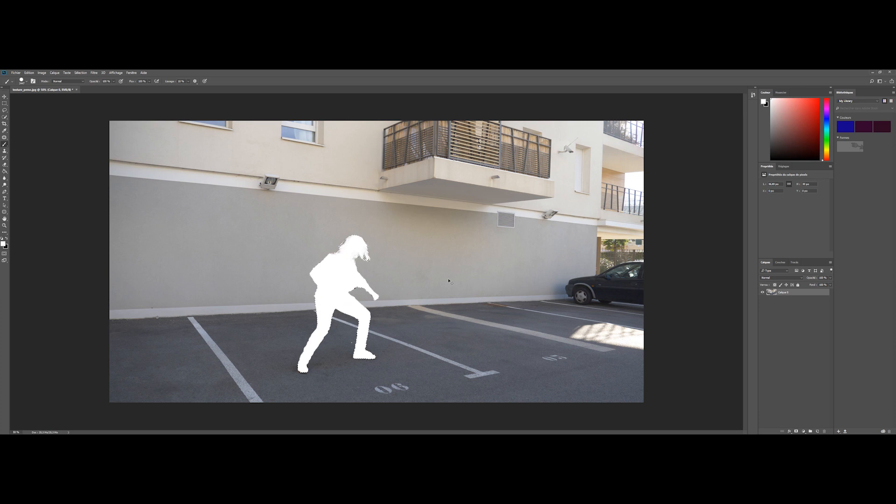
key(ctrl+shift+i)
key(x)
mouse_move(348, 222)
mouse_down()
mouse_move(644, 122)
mouse_move(319, 324)
mouse_move(228, 308)
mouse_up()
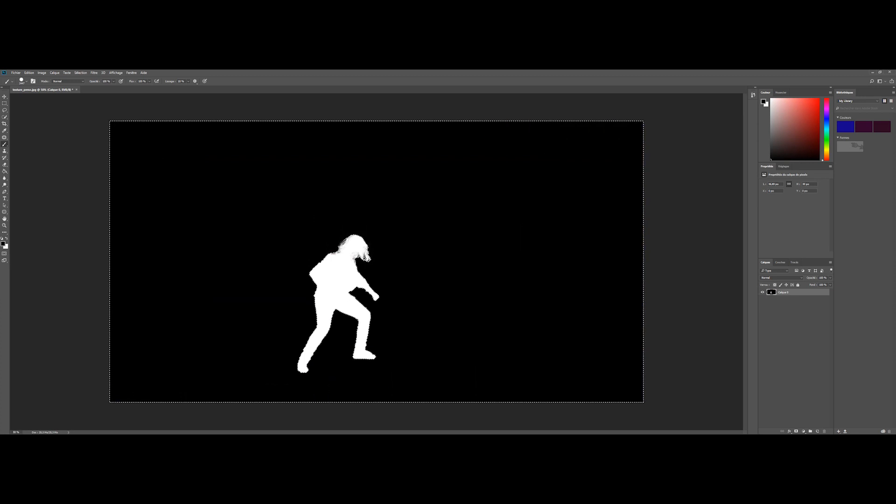
key(ctrl+d)
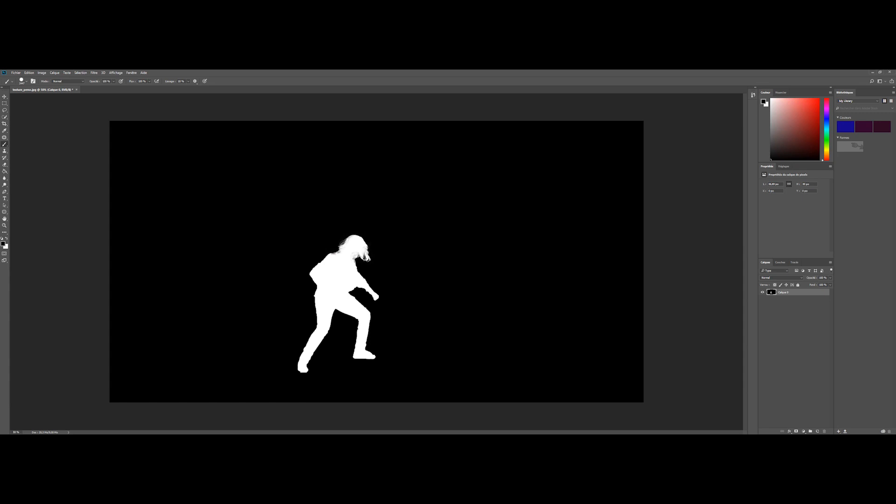
Step: Save the black-and-white silhouette under the new name texture_alpha in Photoshop format
click(24, 73)
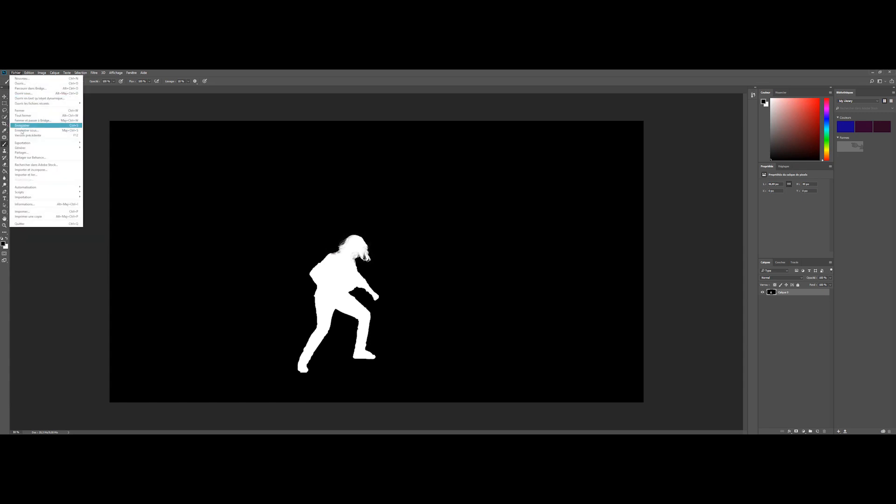
click(81, 131)
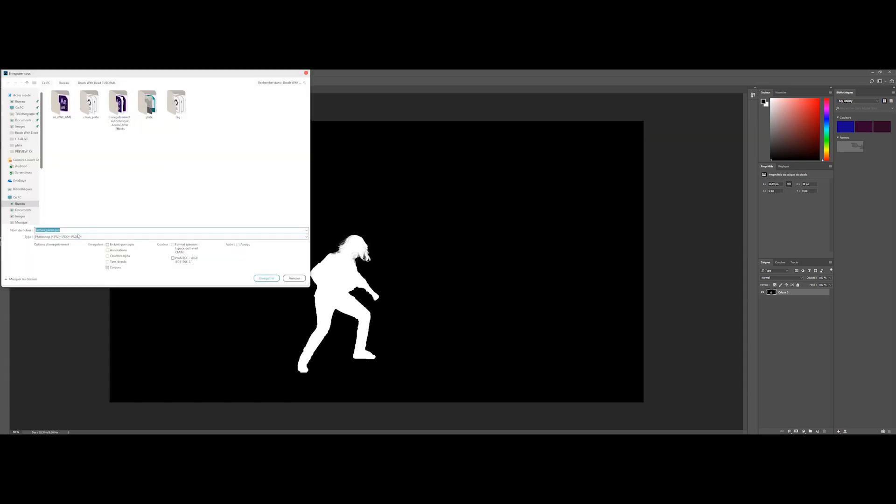
text(texture_alpha)
key(Return)
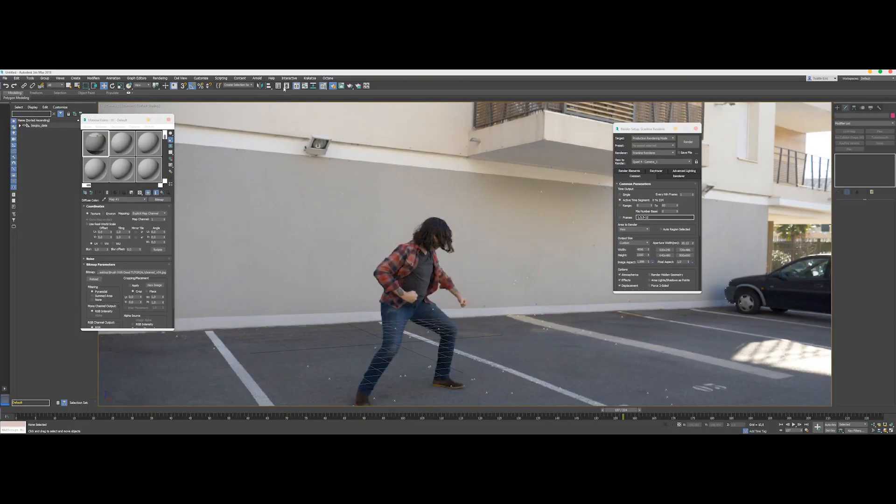
Step: Switch to 3ds Max, go to the frame matching the exported image, and create a large ground plane over the parking lot
click(639, 409)
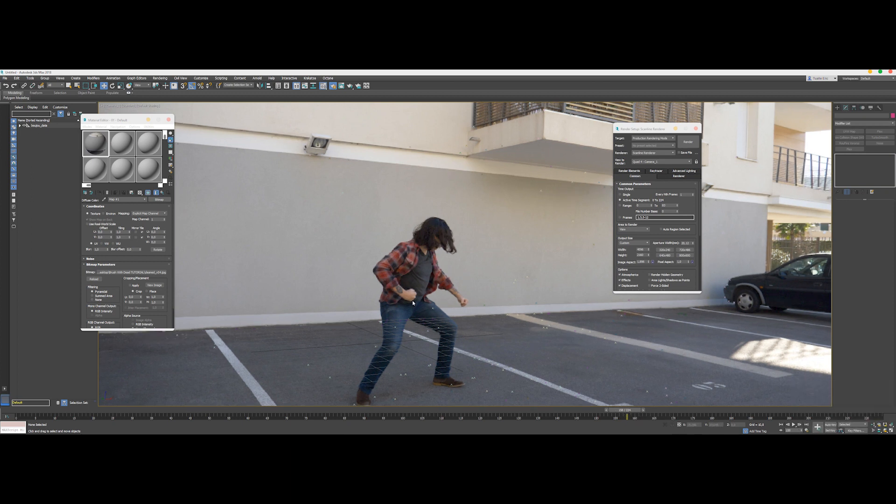
click(837, 107)
click(873, 161)
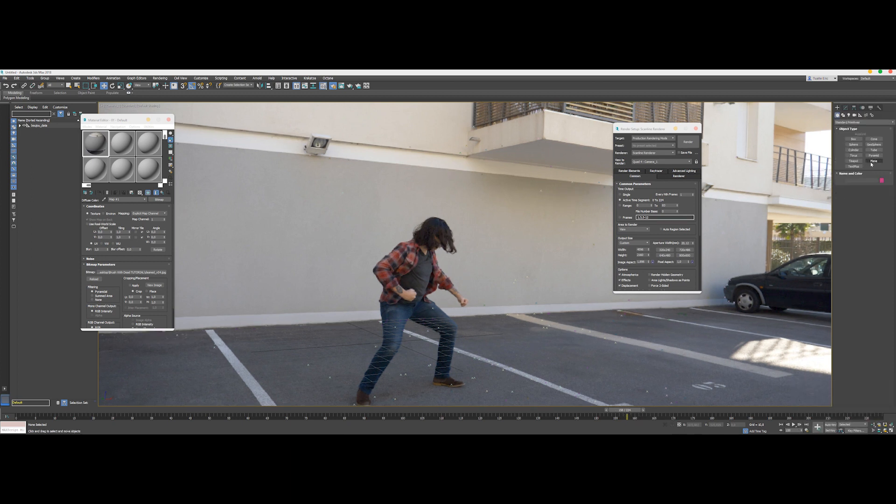
key(r)
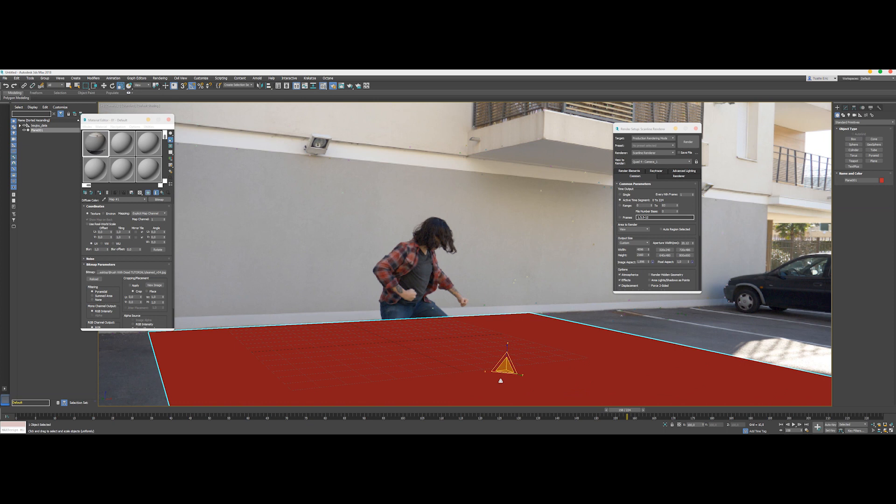
Step: Clone the ground plane rotated 90° upright as a wall and position it where the real wall meets the ground
key(e)
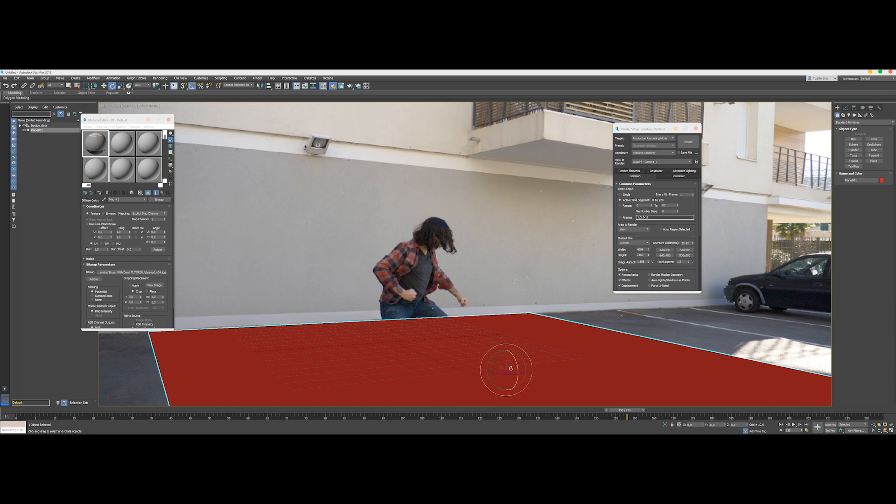
drag(513, 367, 522, 389)
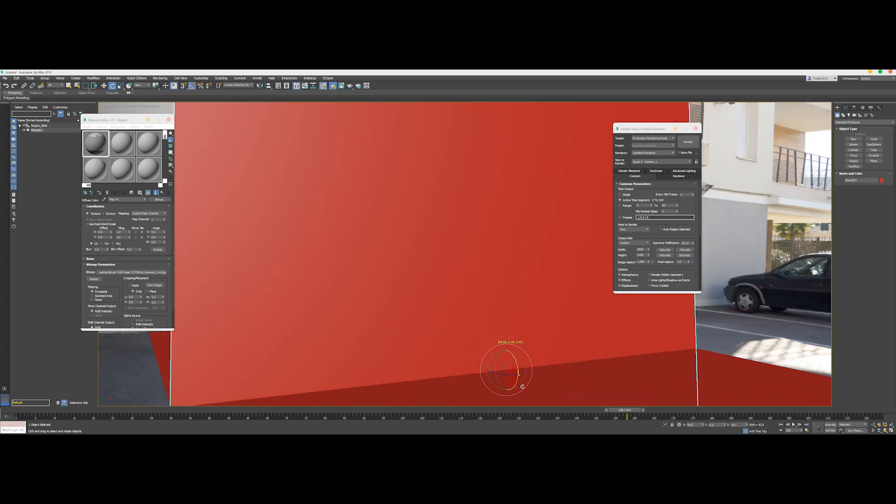
mouse_move(292, 303)
mouse_down()
mouse_move(334, 323)
mouse_move(350, 303)
mouse_up()
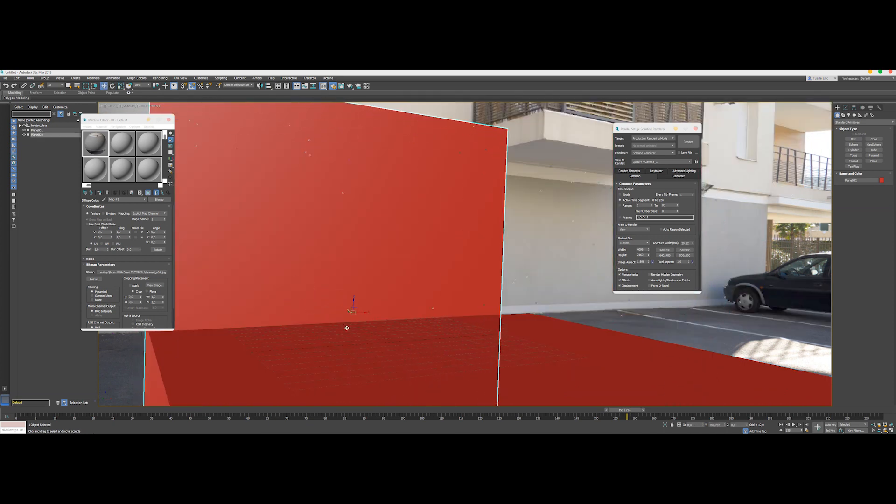
click(463, 360)
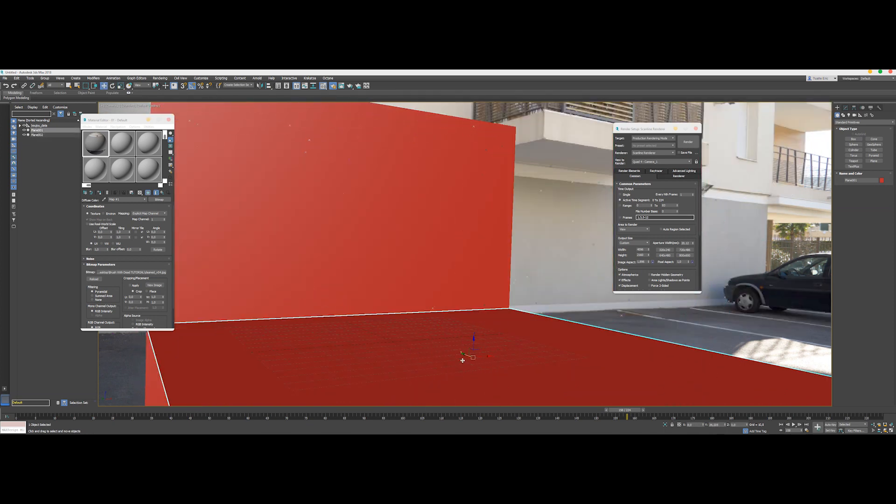
Step: Assign the second sample material to both planes and load cleaning.jpg as its diffuse bitmap
click(117, 148)
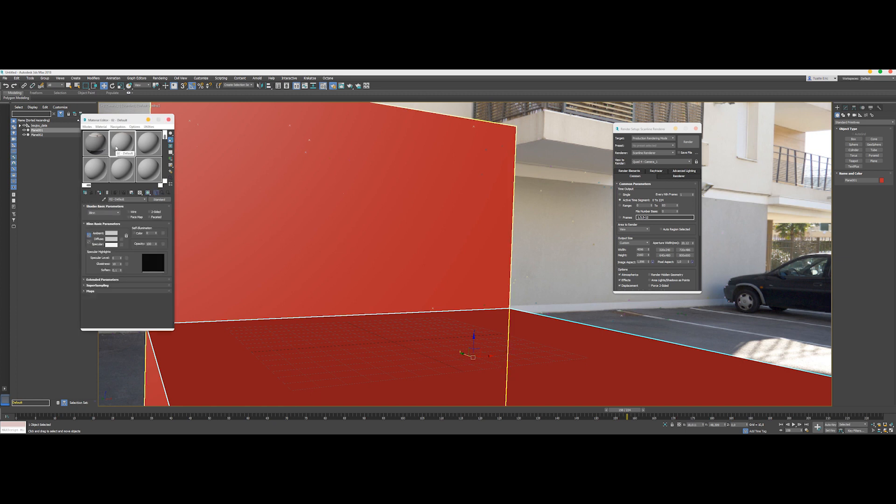
drag(117, 147, 274, 388)
click(121, 238)
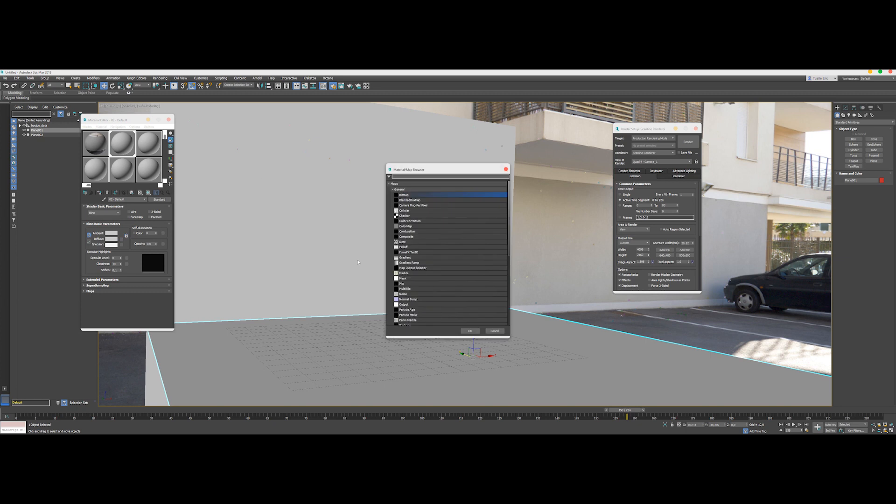
double_click(408, 198)
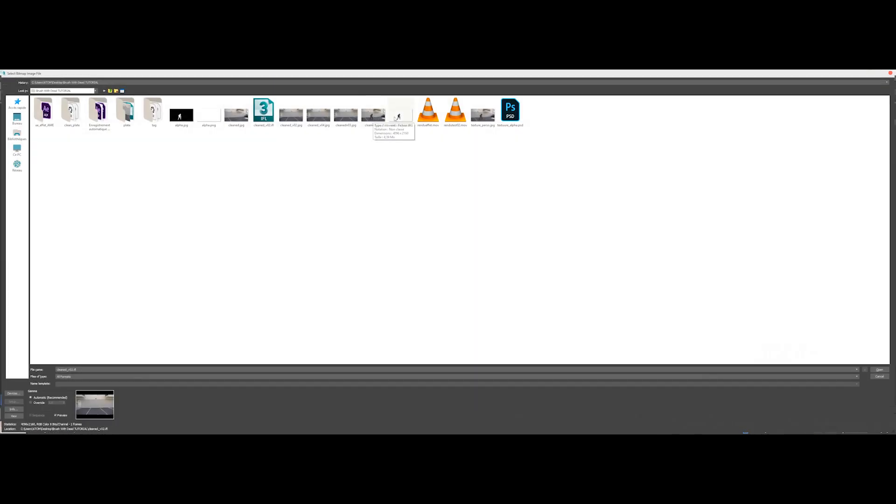
double_click(373, 116)
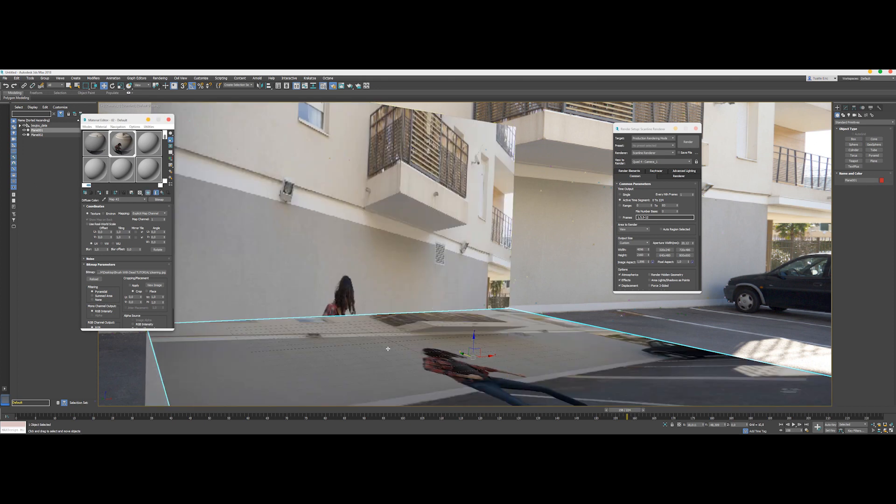
Step: Add a Camera Map (WSM) modifier to the ground plane, pick the tracked camera for it, and select the wall plane
click(846, 108)
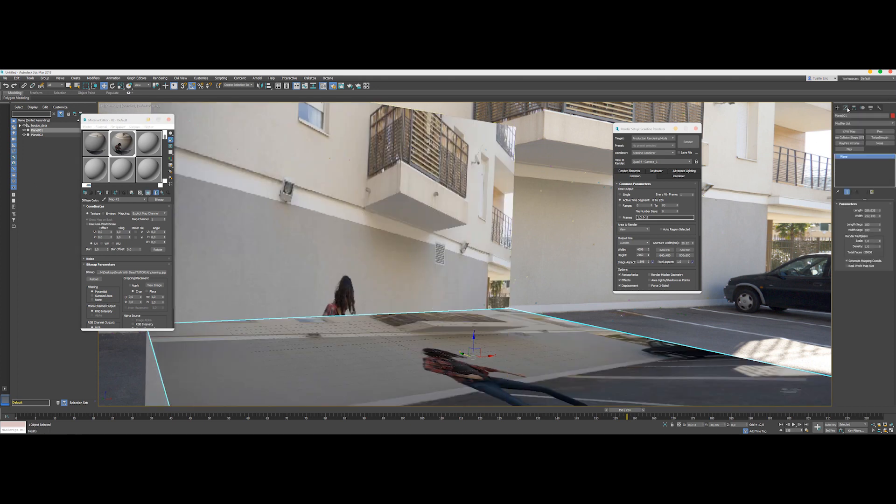
click(863, 123)
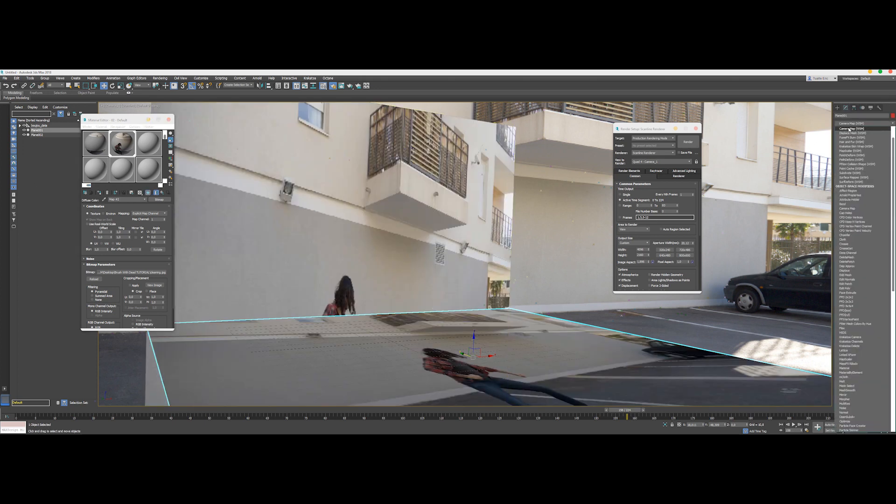
click(848, 128)
click(77, 85)
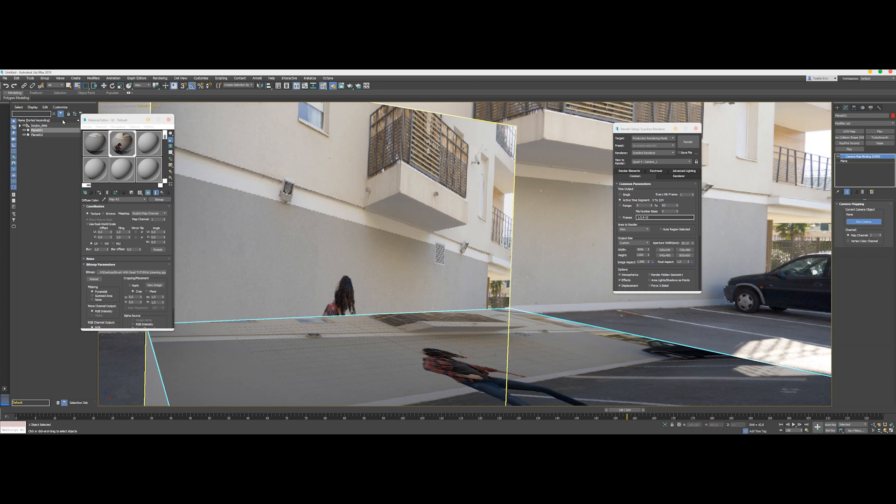
double_click(26, 111)
click(375, 245)
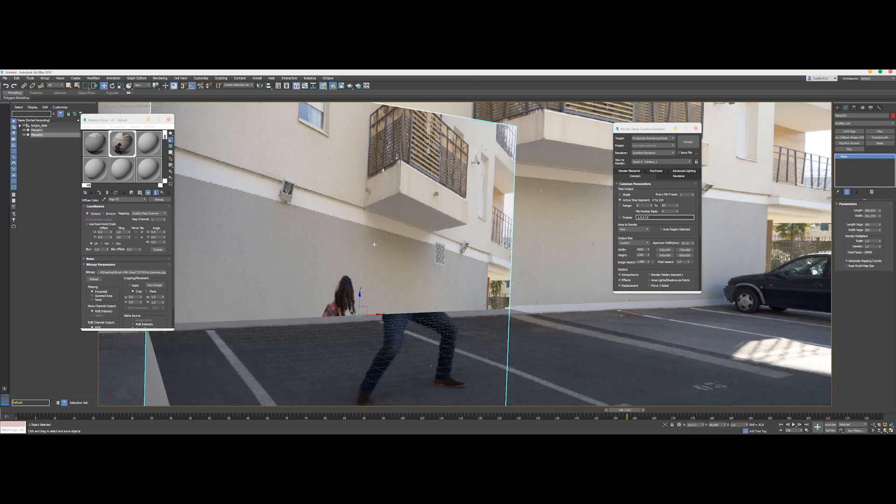
Step: Add a Camera Map (WSM) modifier to the wall plane and pick the tracked camera for it
click(863, 123)
click(856, 150)
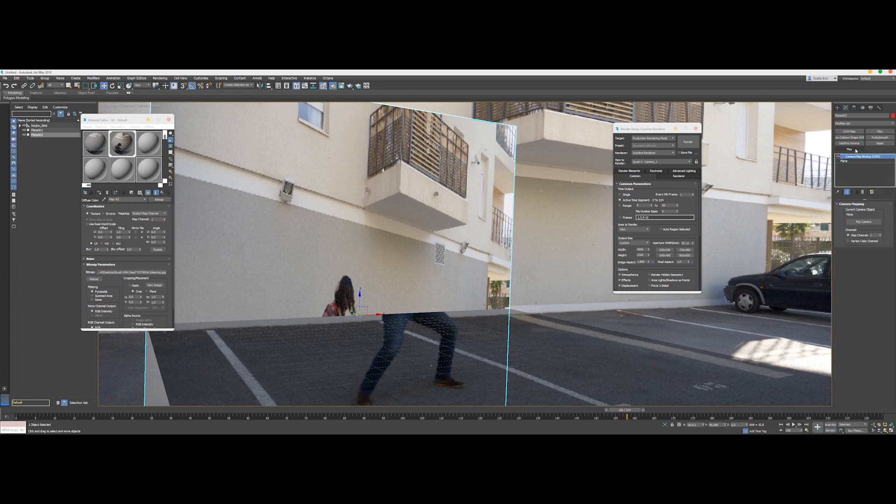
click(863, 222)
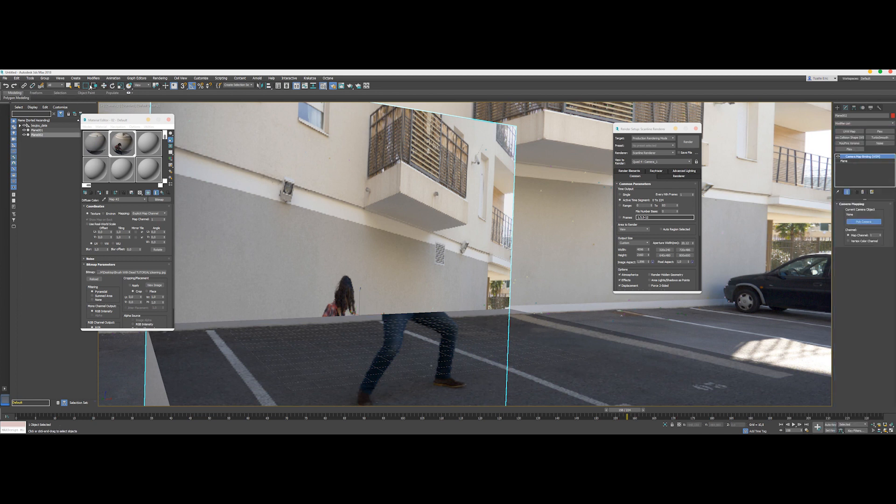
click(77, 85)
double_click(29, 111)
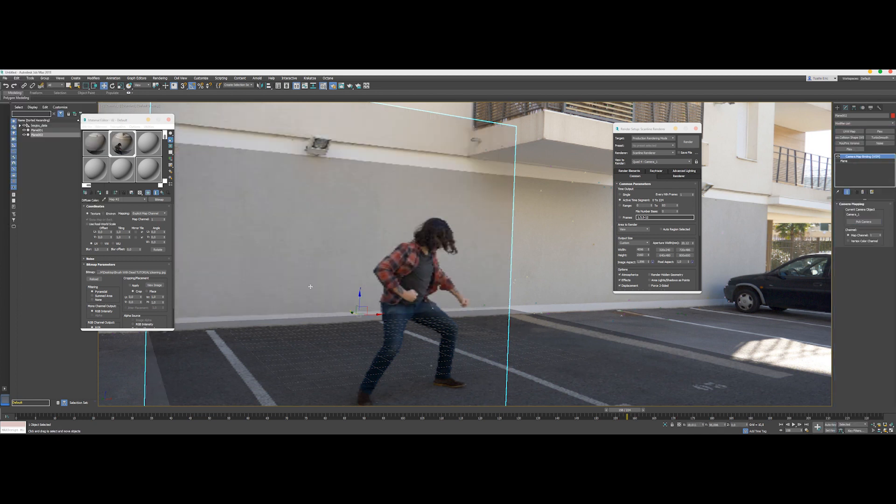
Step: Load alpha.jpg as the opacity map of the material shared by the ground and wall planes and return to the material's parent level
click(569, 317)
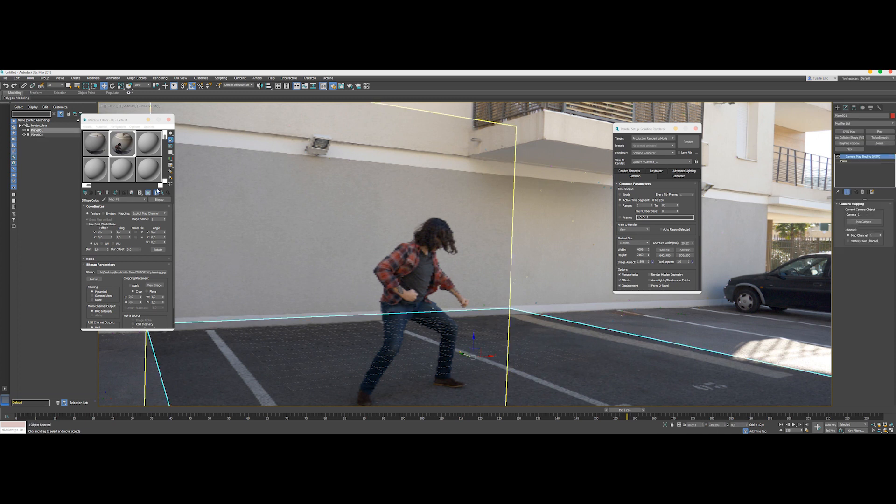
click(162, 192)
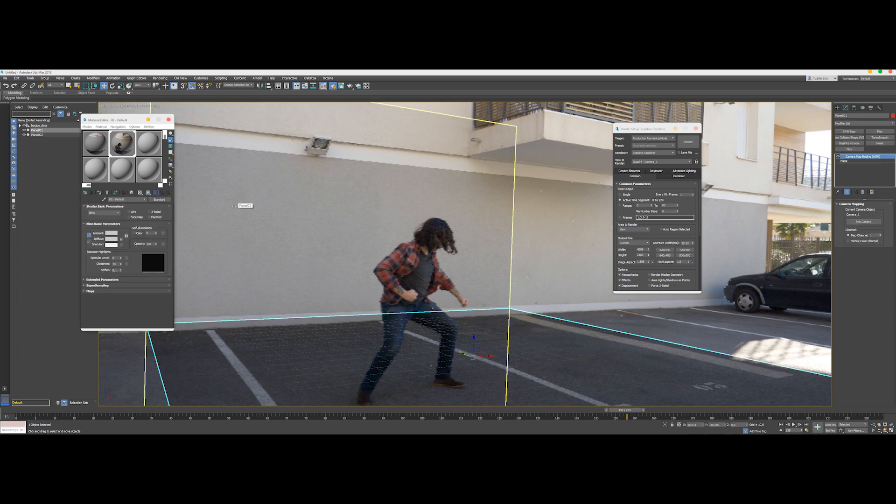
click(91, 291)
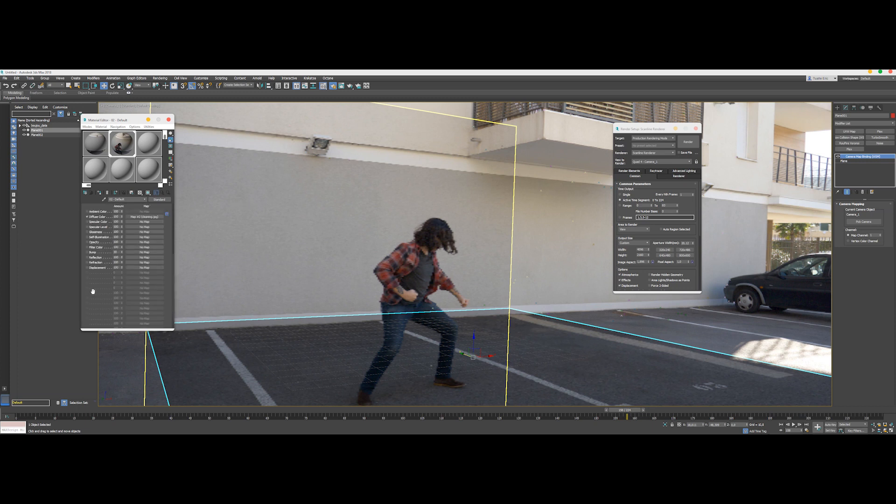
click(144, 242)
double_click(404, 194)
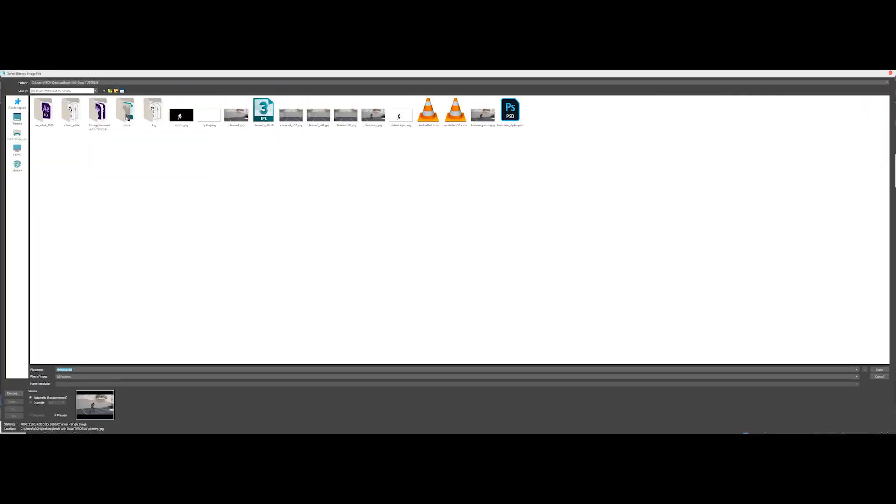
double_click(181, 115)
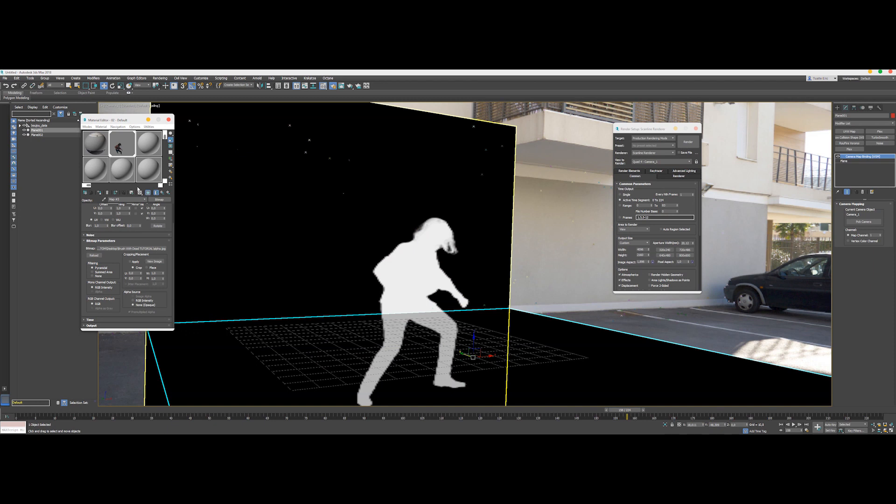
click(157, 193)
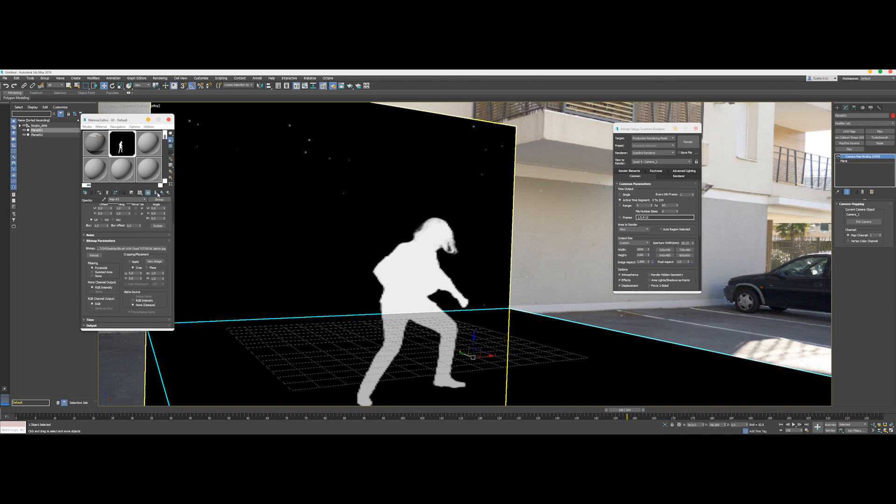
click(158, 194)
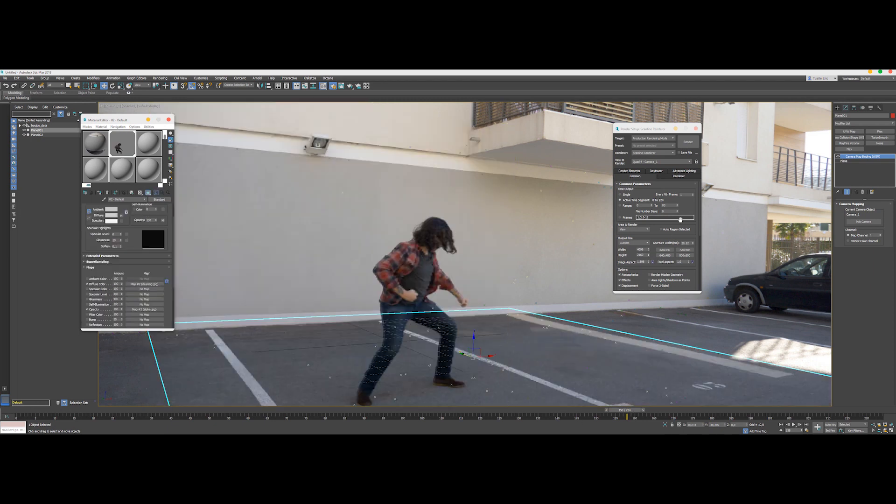
Step: Collapse the whole modifier stack of the ground plane and the wall plane, and scrub forward to check the projected actor
click(588, 340)
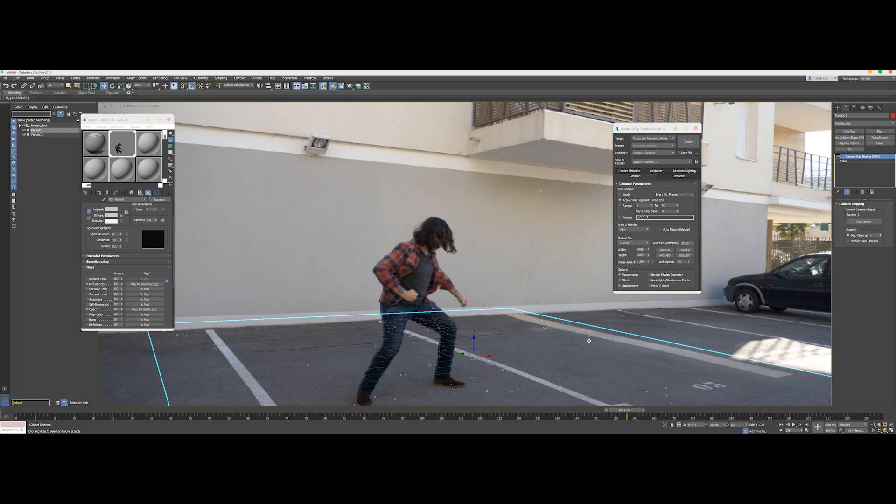
right_click(855, 157)
click(841, 207)
click(472, 277)
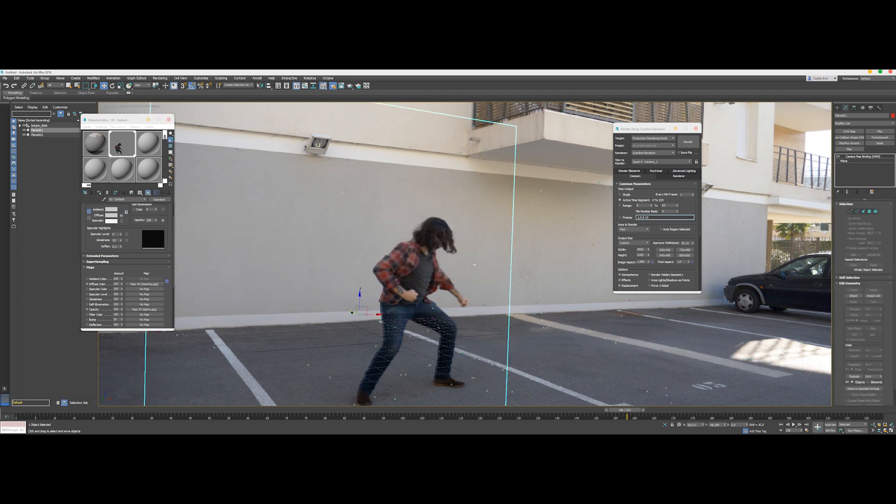
click(474, 264)
right_click(853, 177)
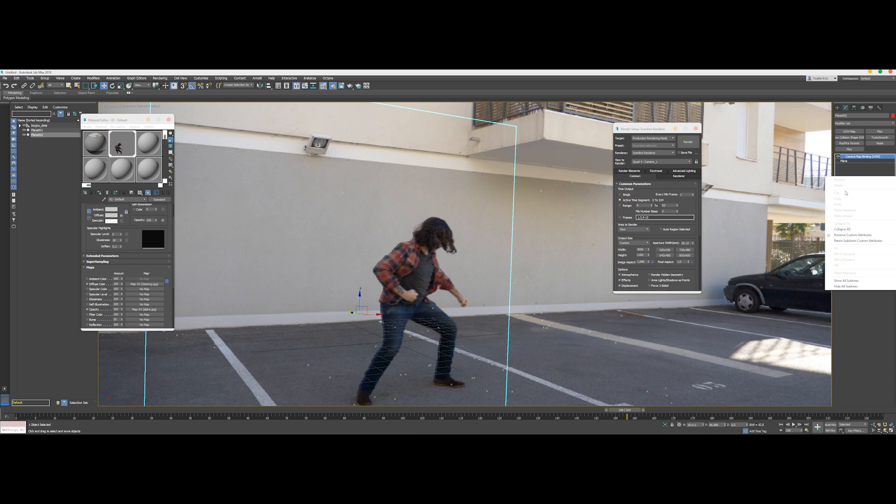
click(842, 229)
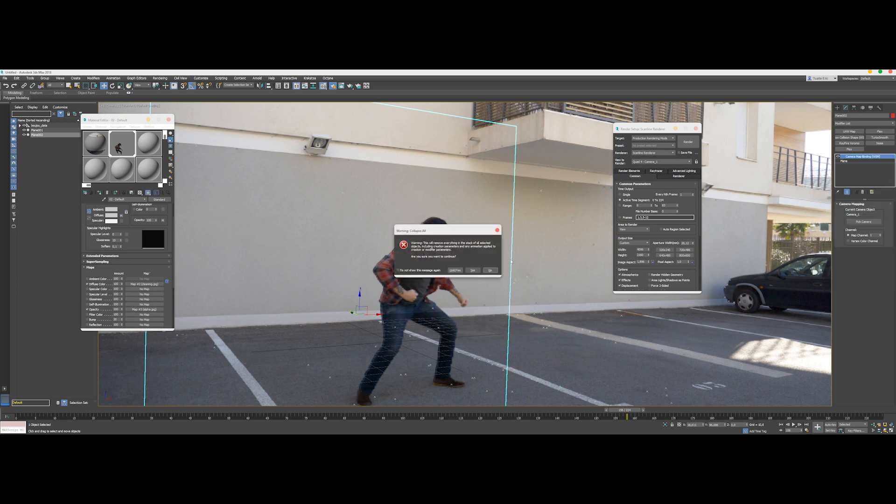
click(472, 270)
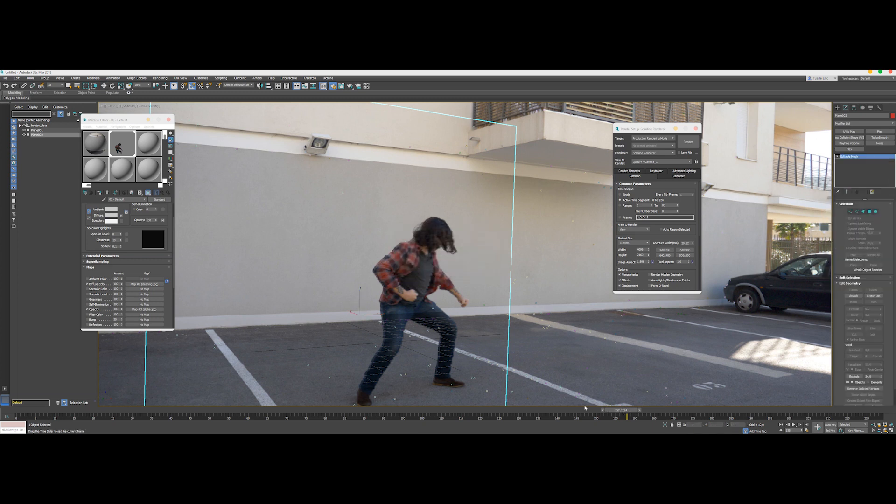
drag(585, 407, 805, 410)
key(w)
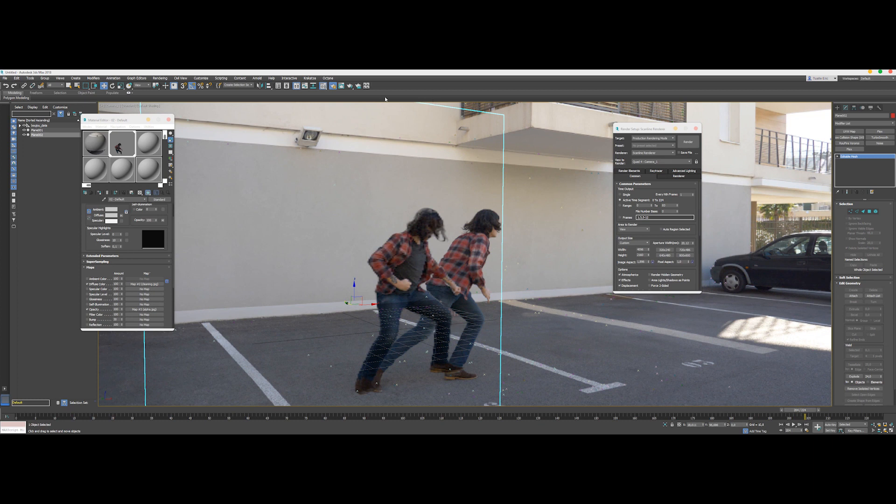
Step: Browse the render output location to the tag folder's EXR frames, cancel without choosing a file and close Render Setup
drag(629, 132, 419, 123)
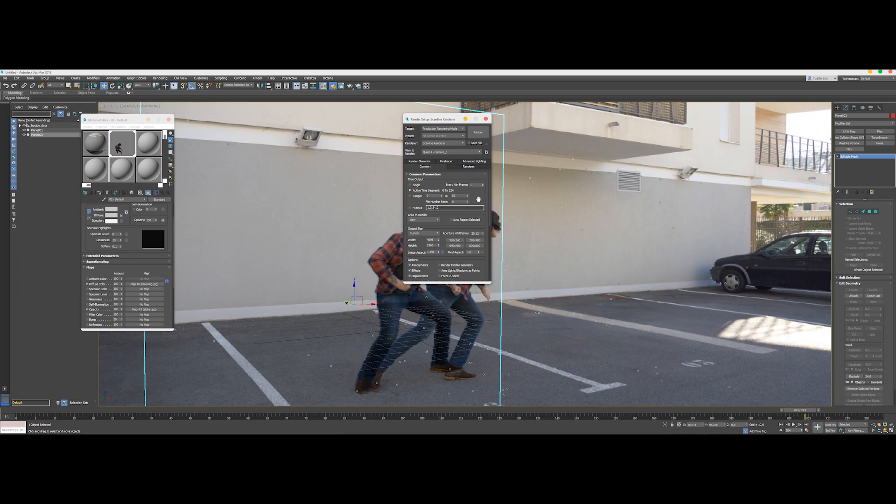
scroll(469, 201, down, 6)
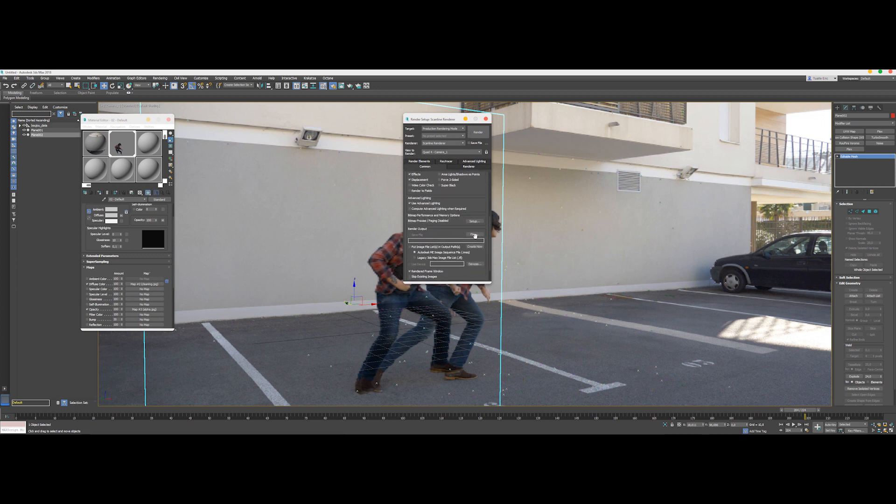
click(474, 235)
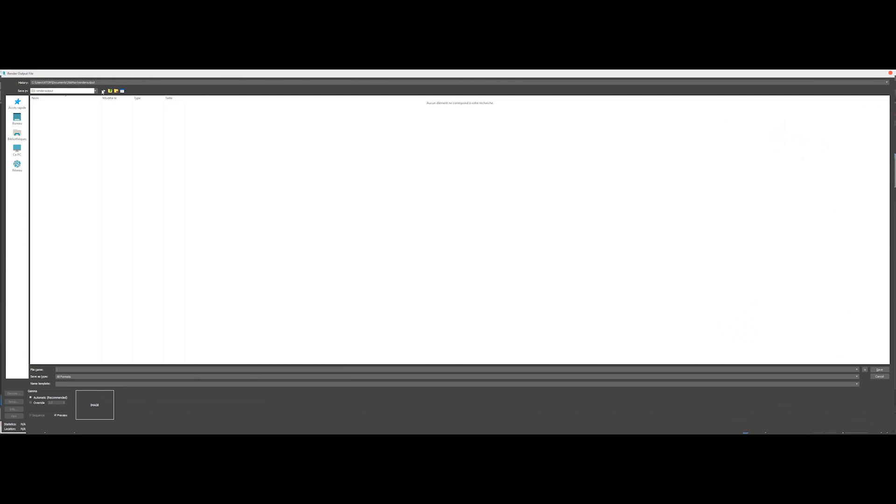
click(17, 119)
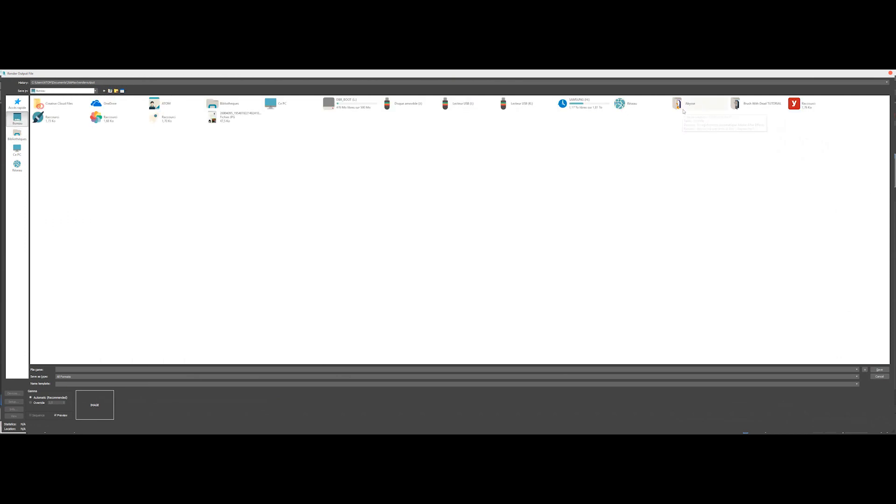
double_click(742, 103)
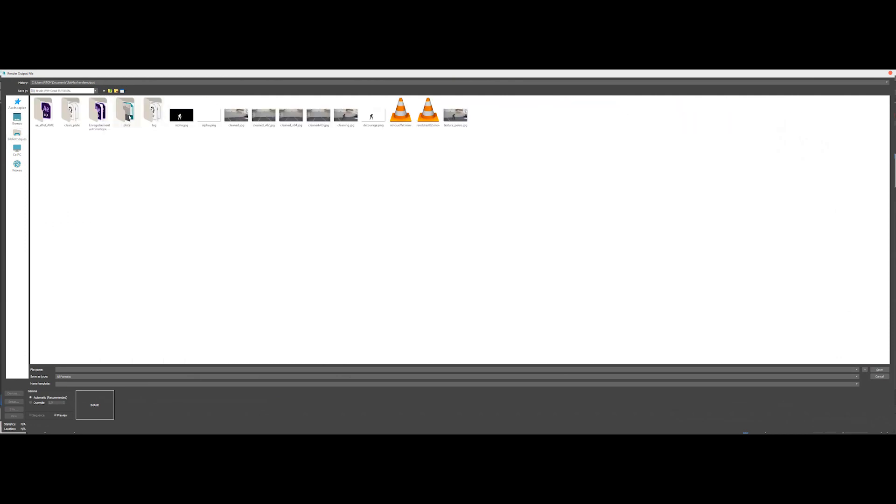
double_click(154, 112)
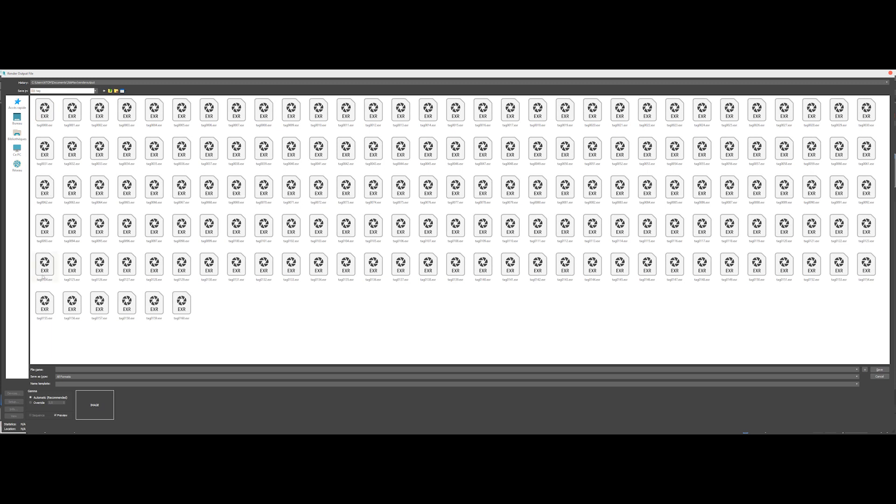
click(883, 377)
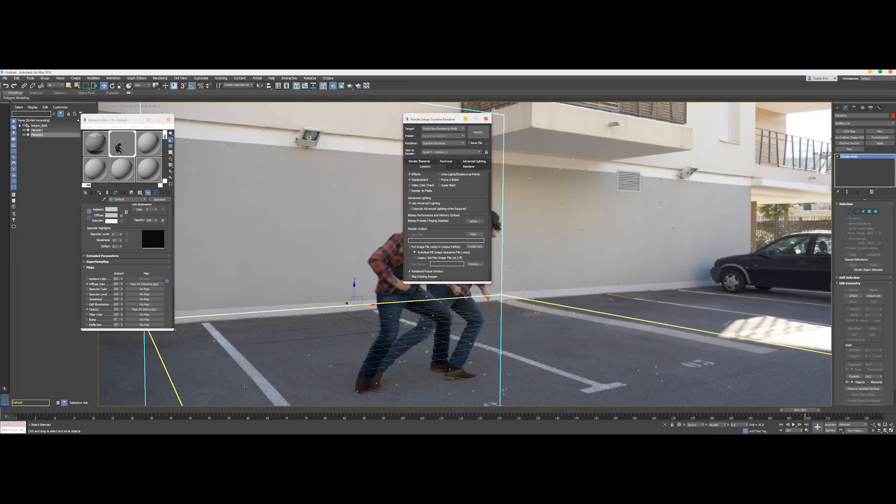
click(486, 119)
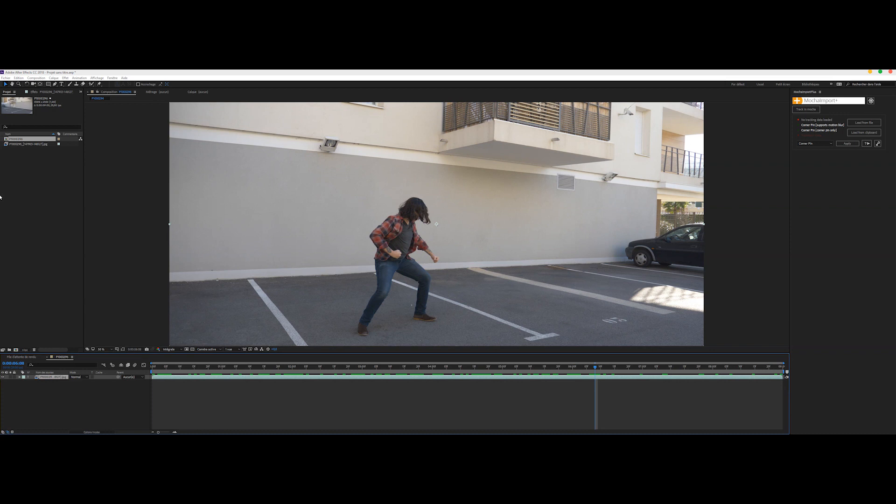
Step: Switch to After Effects and import the EXR image sequence from the clean_plate folder
right_click(18, 183)
mouse_move(61, 210)
click(112, 210)
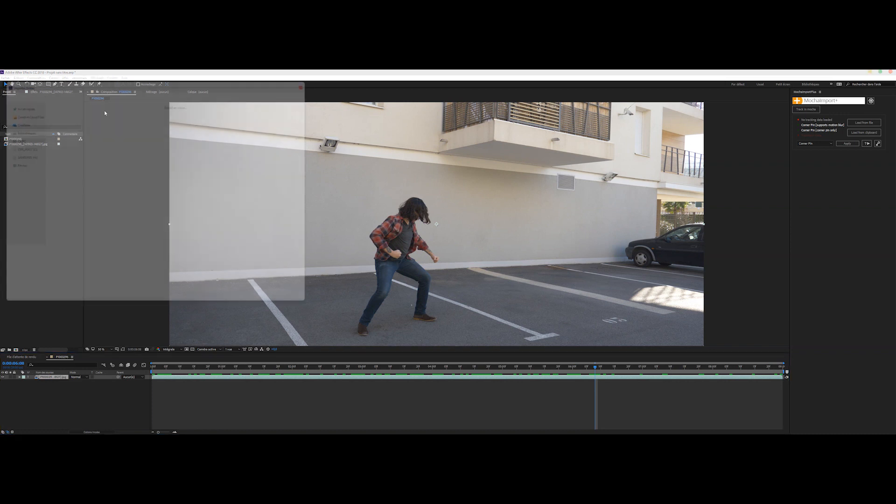
click(79, 94)
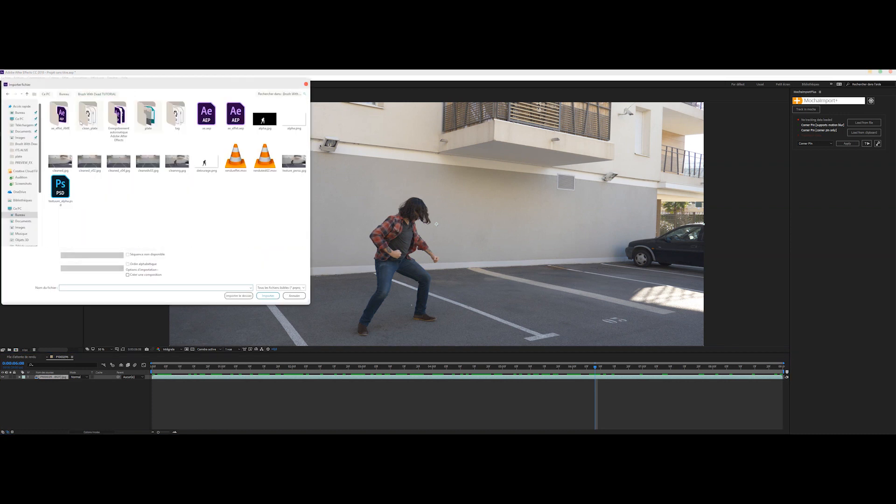
double_click(89, 117)
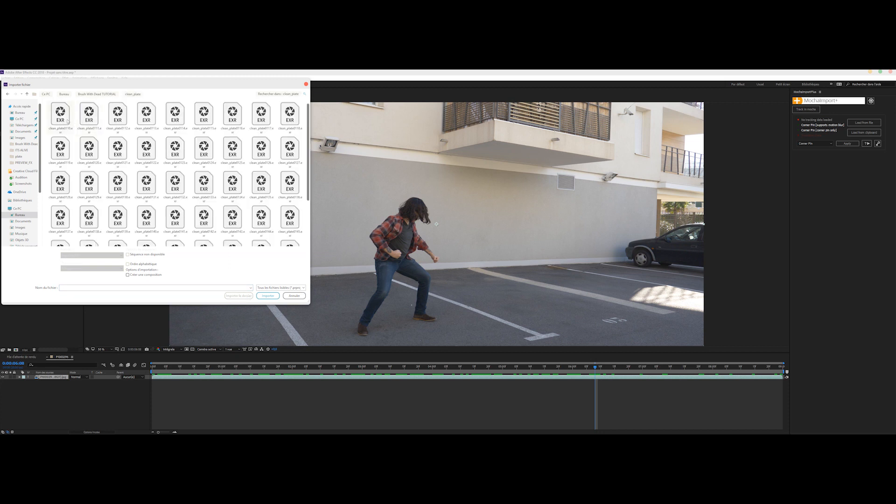
double_click(67, 122)
Step: Place the clean plate sequence above the footage in the composition and start its layer at 0:00:04:10
drag(29, 139, 49, 378)
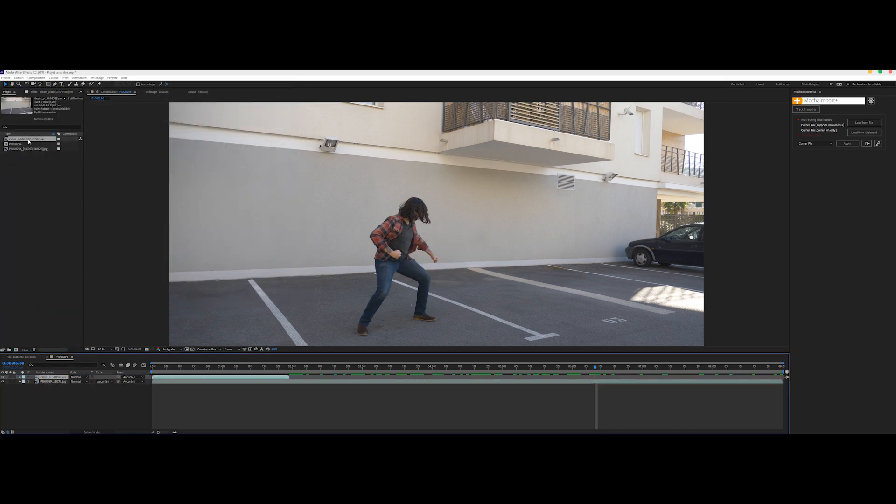
drag(319, 366, 460, 368)
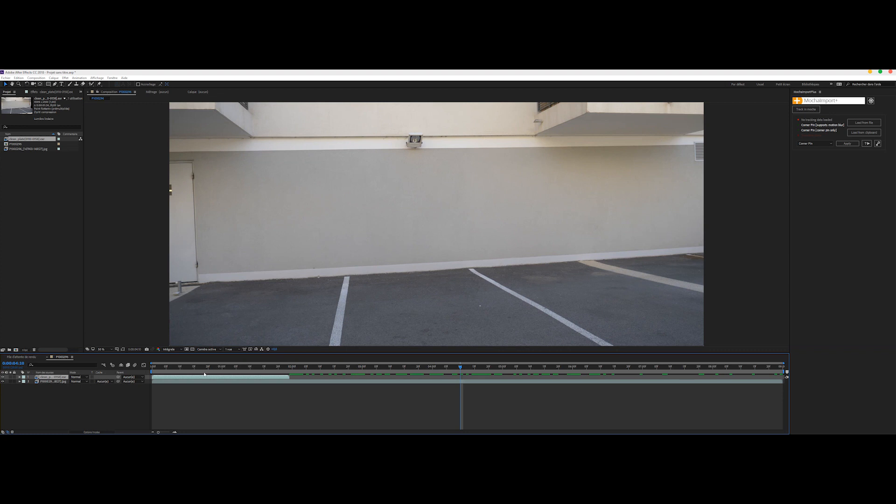
drag(204, 375, 531, 368)
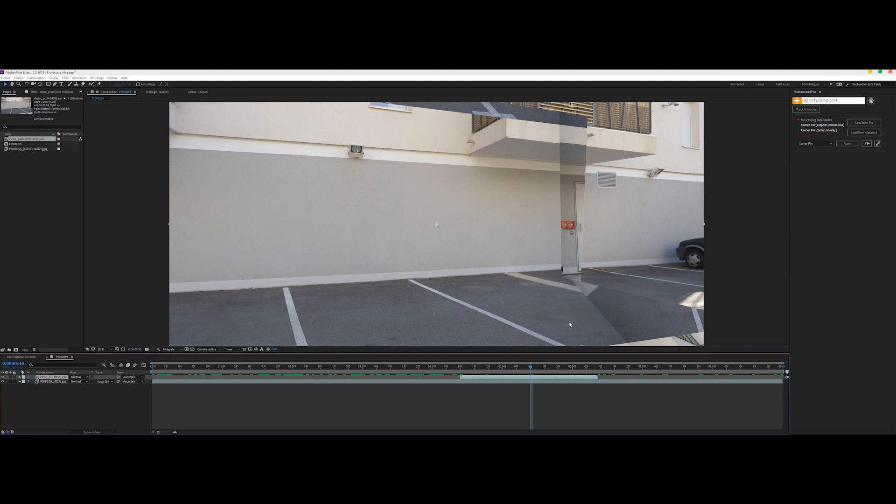
Step: Go to the last frame of the clean plate layer and hide the layer to expose the actor in the footage
click(538, 368)
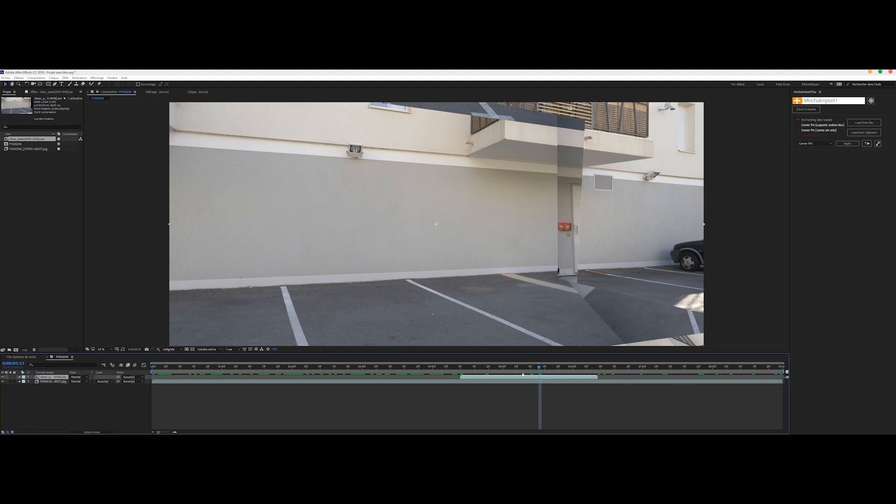
drag(543, 368, 592, 373)
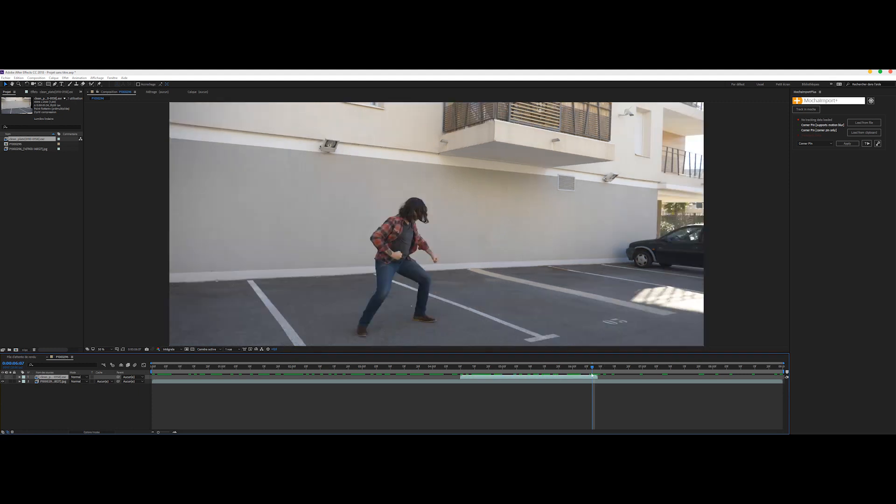
key(Page_Down)
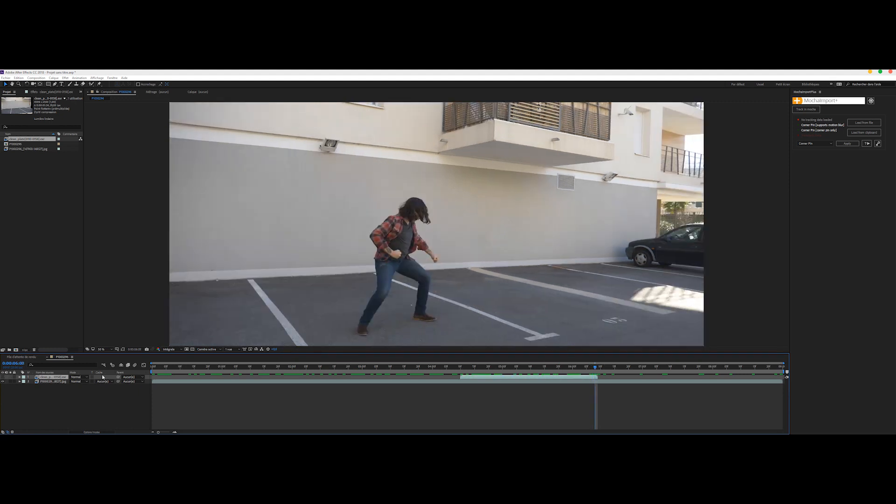
click(2, 377)
key(g)
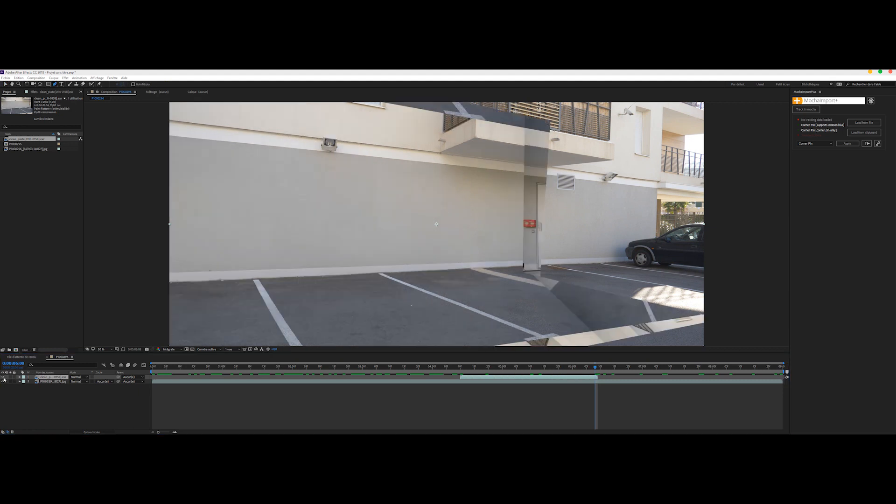
click(3, 377)
Step: Draw a closed Pen mask on the clean plate layer around the actor, extending past the frame's left and bottom edges
click(154, 165)
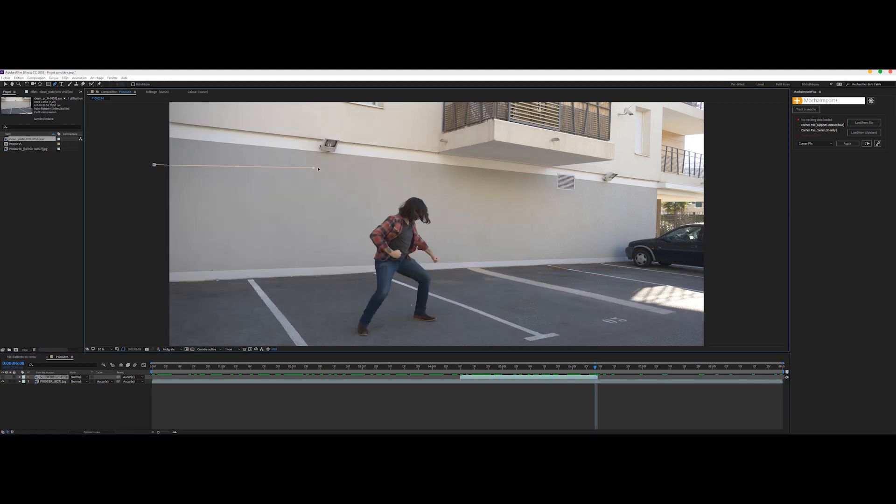
drag(396, 168, 412, 169)
drag(437, 182, 444, 190)
drag(460, 237, 461, 250)
drag(461, 313, 458, 338)
key(comma)
key(comma)
click(427, 283)
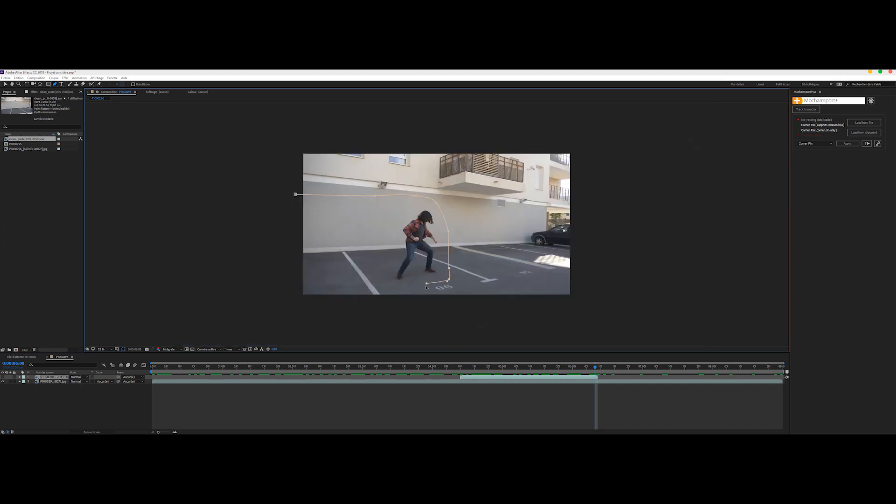
click(414, 302)
click(339, 317)
drag(273, 302, 274, 290)
click(295, 194)
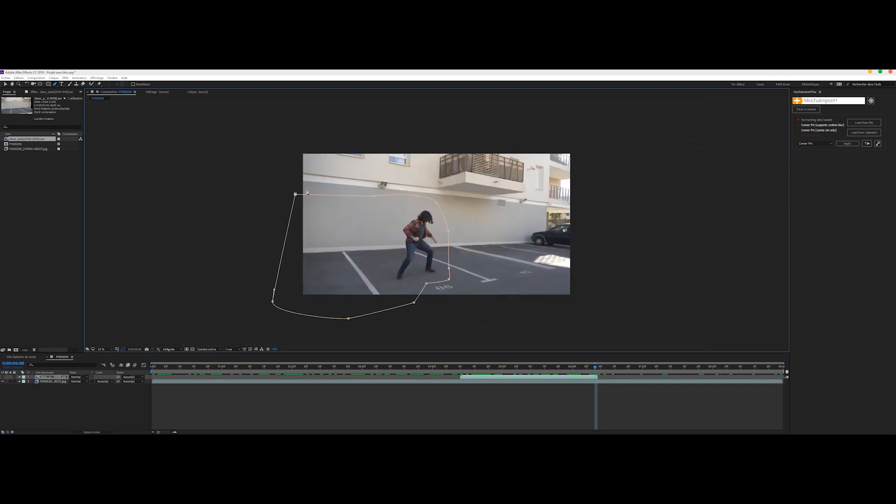
Step: Make the clean plate layer visible again and set its mask feather to 150 pixels
key(period)
click(3, 377)
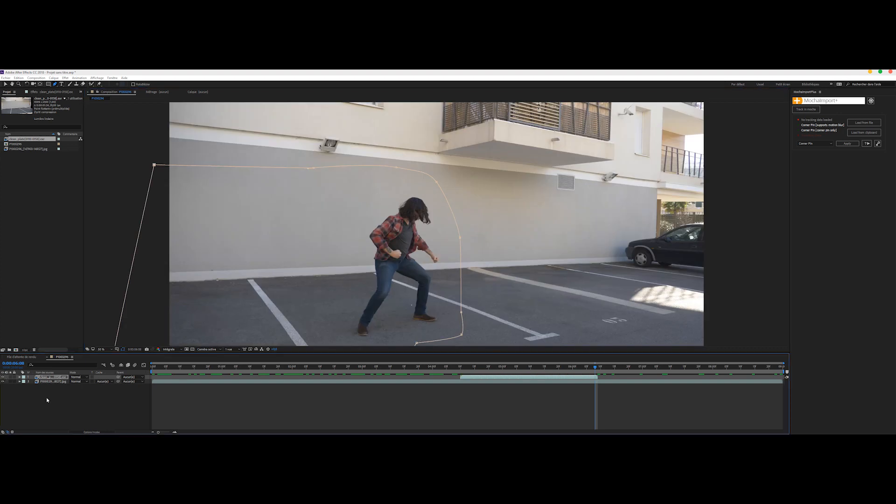
click(47, 397)
click(59, 378)
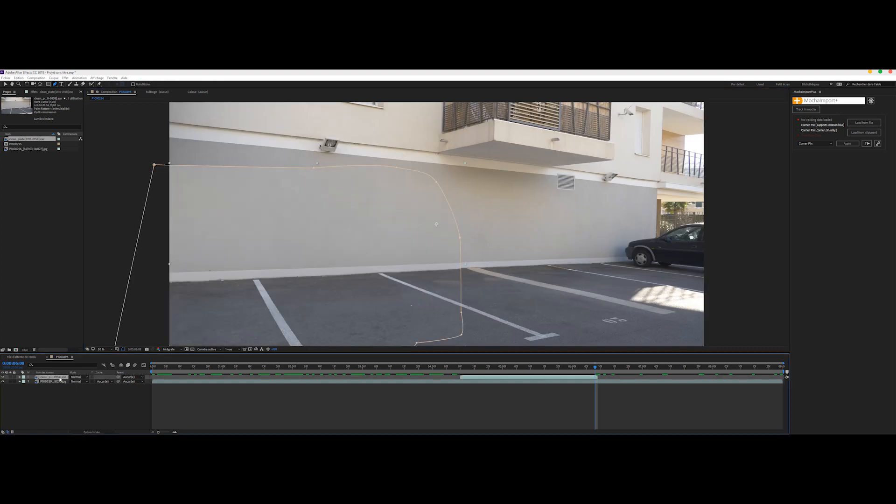
key(m)
key(m)
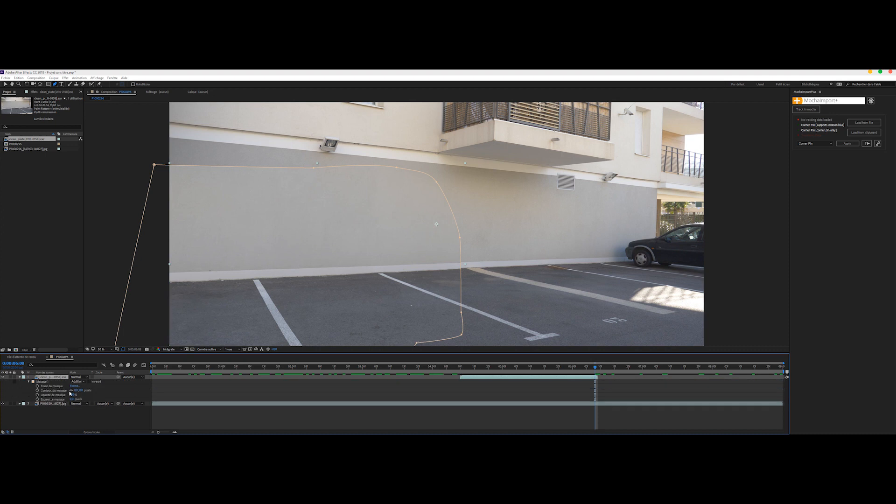
click(80, 390)
text(100)
click(117, 390)
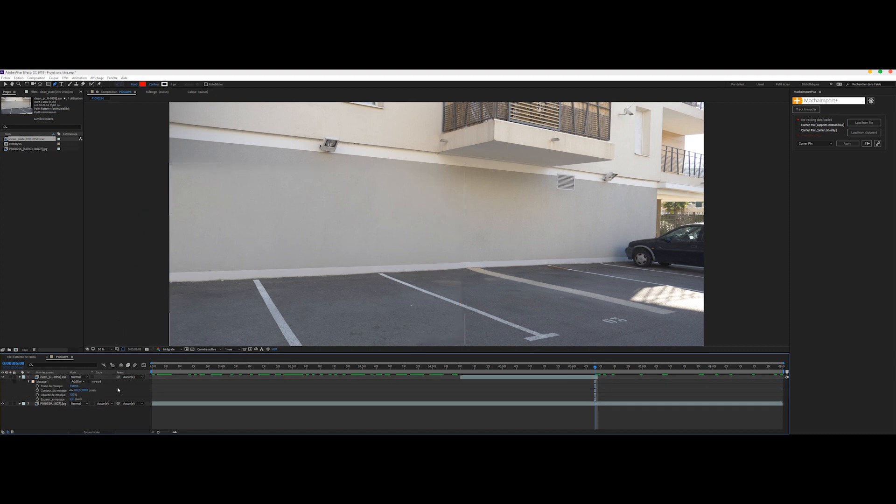
click(80, 390)
text(150)
key(Return)
Step: Enable keyframing of the mask path on the last frame of the clean plate layer
click(42, 382)
click(44, 386)
click(38, 386)
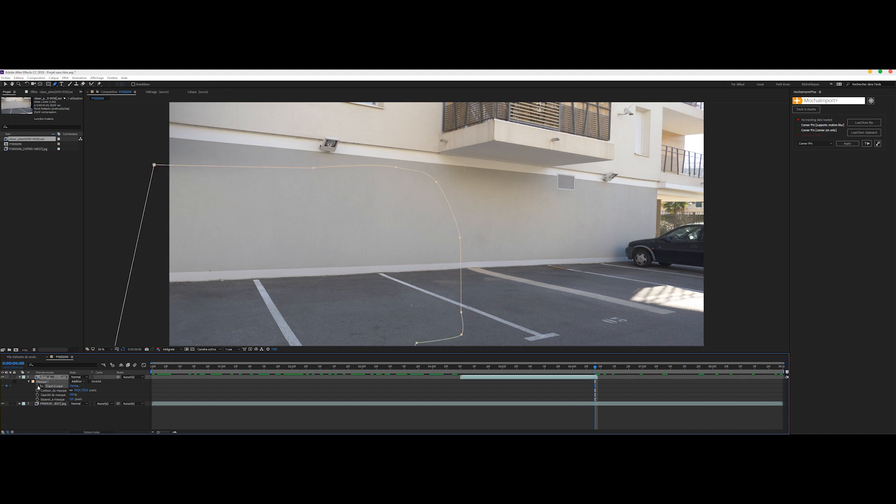
Step: At 0:00:05:10, lower the mask and pull its upper-right points outward to cover the actor's head
click(562, 368)
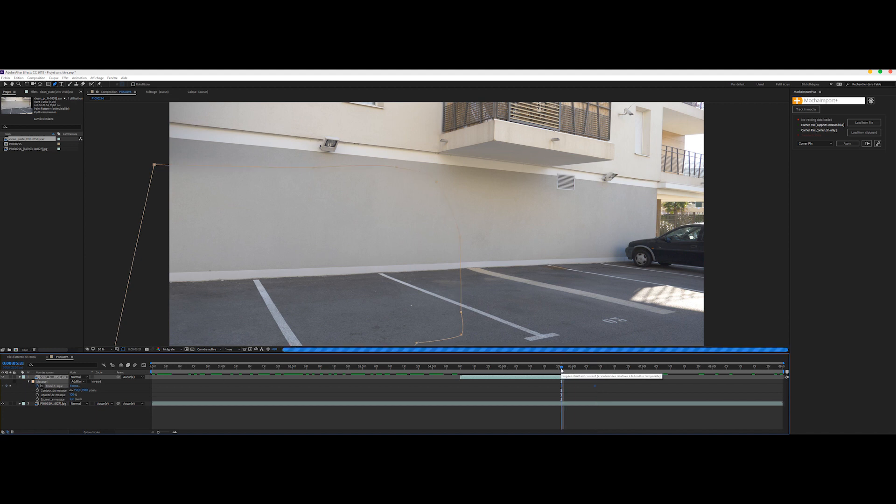
drag(561, 367, 530, 368)
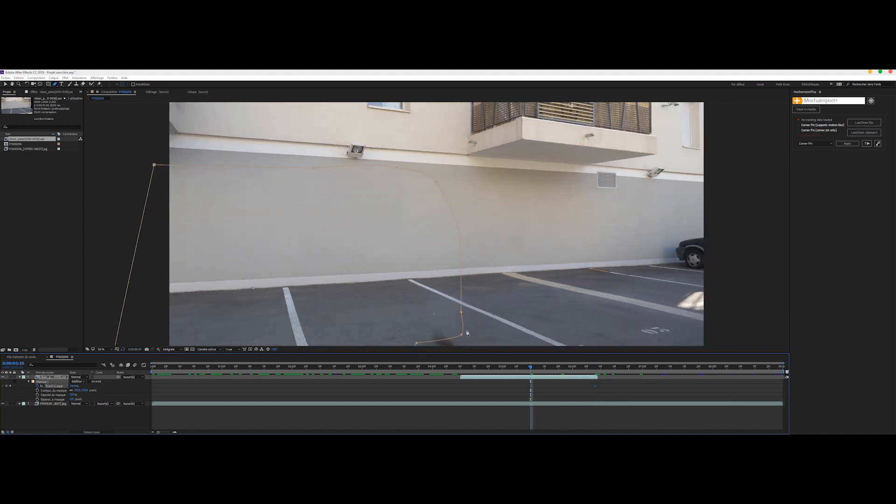
key(v)
drag(461, 313, 459, 338)
key(comma)
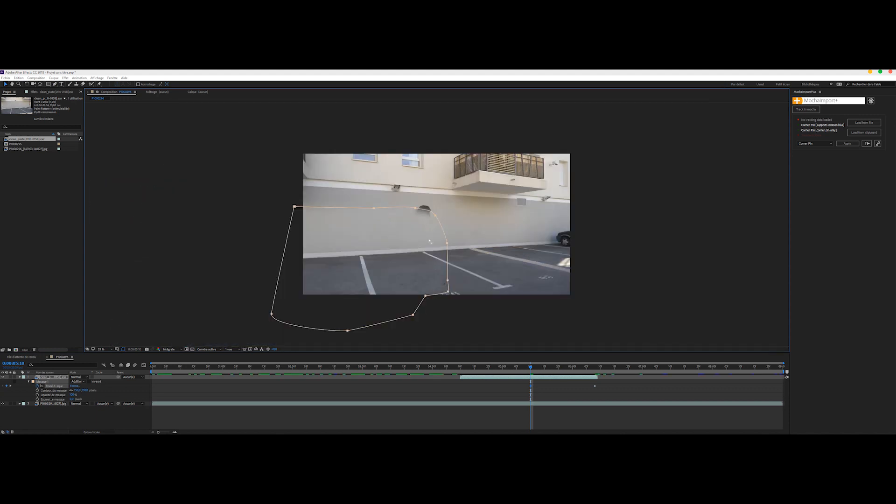
drag(416, 207, 444, 215)
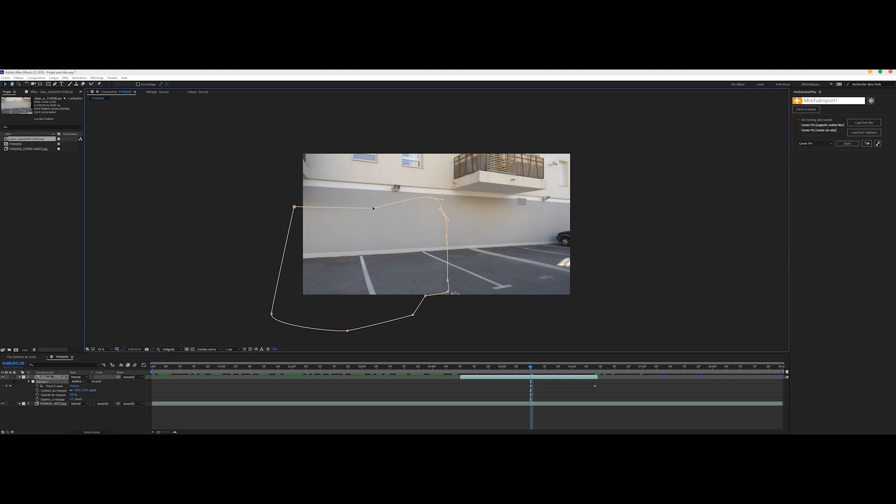
Step: At 0:00:04:24, shift the mask's right side to the left and raise its top edge over the actor's head
click(499, 367)
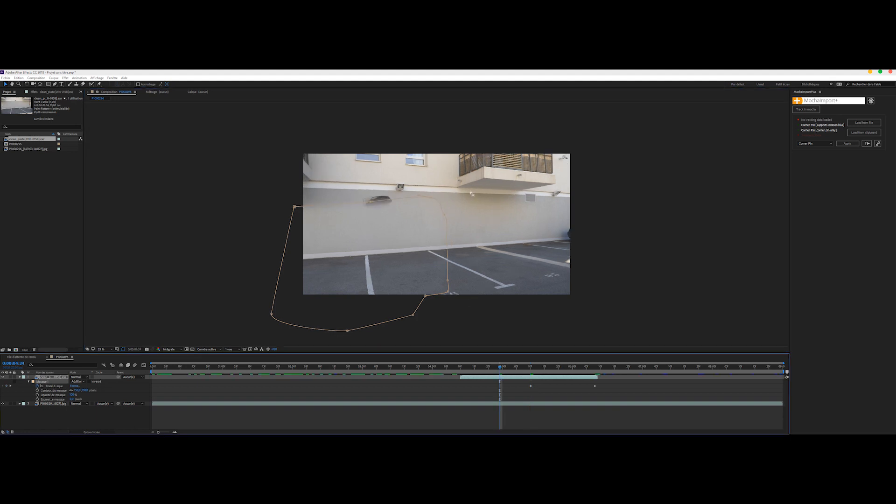
drag(470, 250, 406, 346)
drag(449, 291, 426, 291)
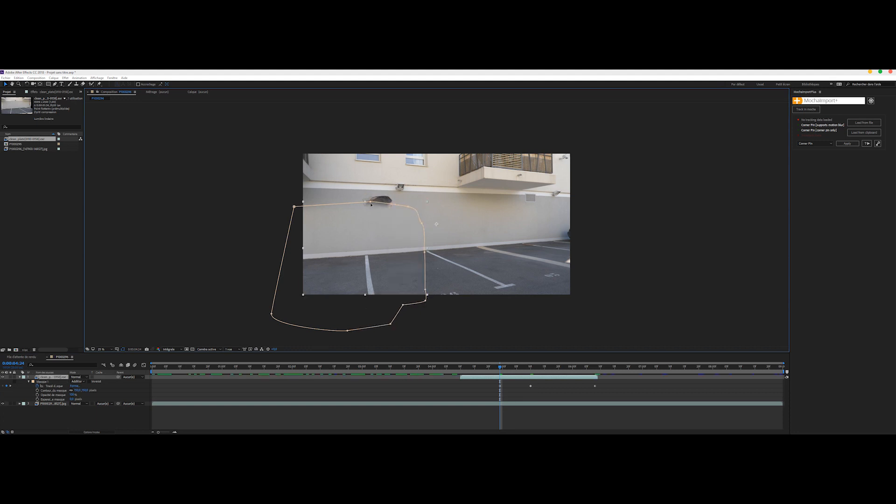
drag(371, 202, 372, 197)
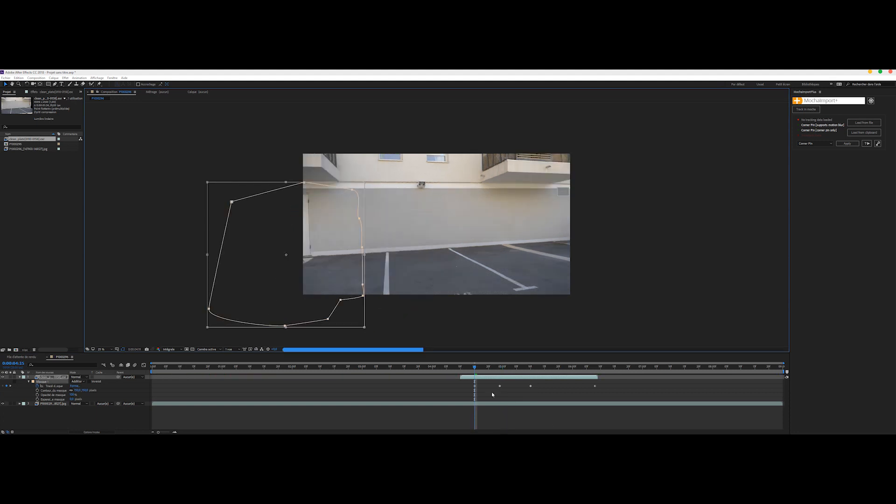
Step: At 0:00:04:10, select the whole mask path and reposition it over the actor on the layer's first frame
click(491, 391)
click(462, 371)
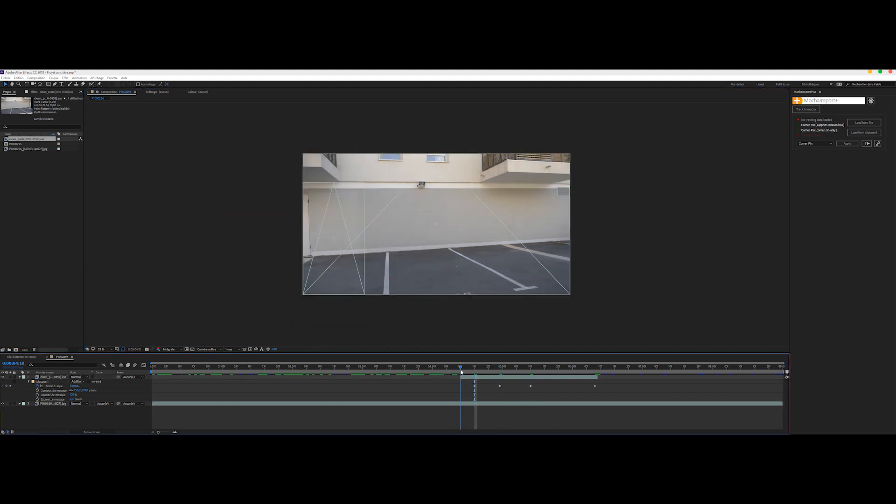
click(331, 204)
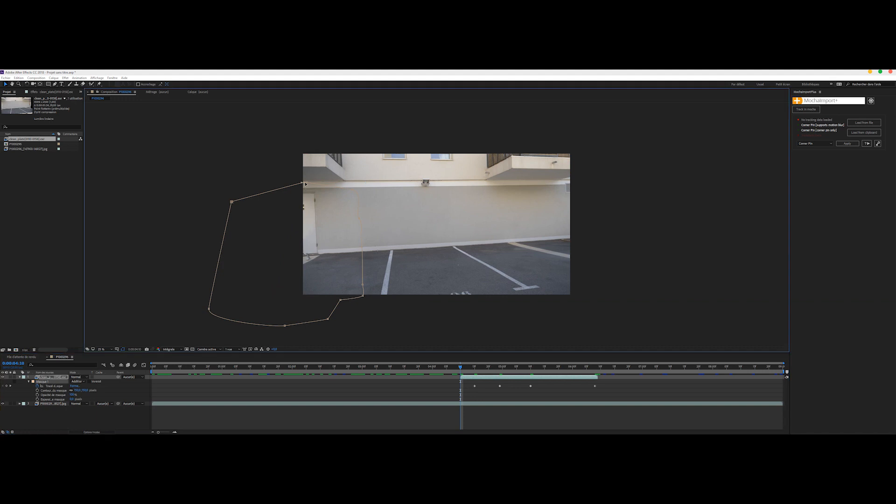
double_click(306, 188)
drag(306, 188, 271, 201)
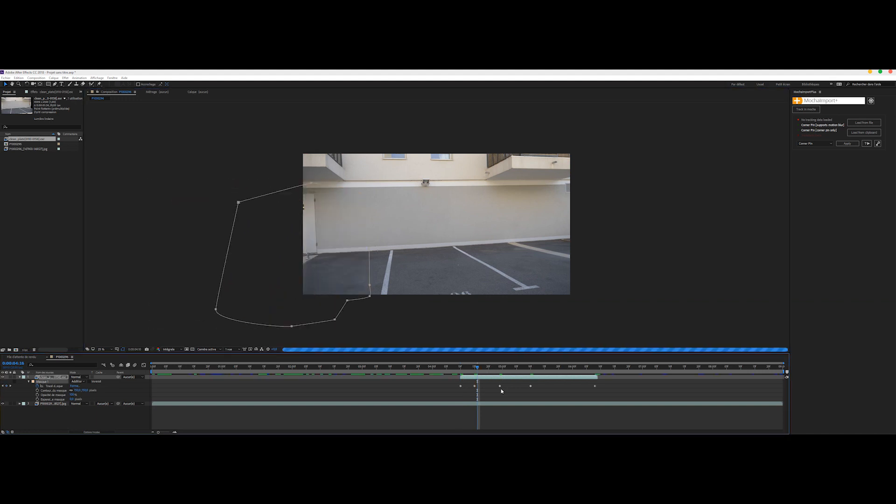
Step: Scrub to 0:00:05:07 and extend the top of the mask farther up the wall above the actor
click(514, 409)
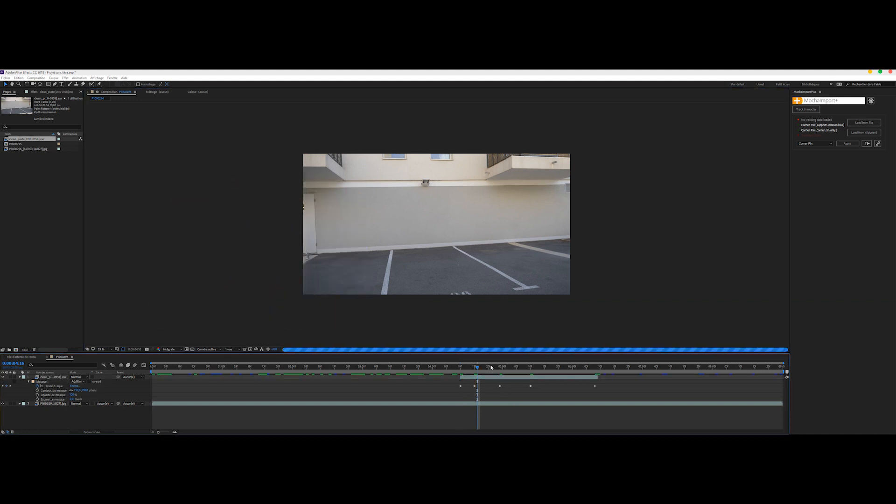
drag(491, 368, 518, 370)
click(522, 368)
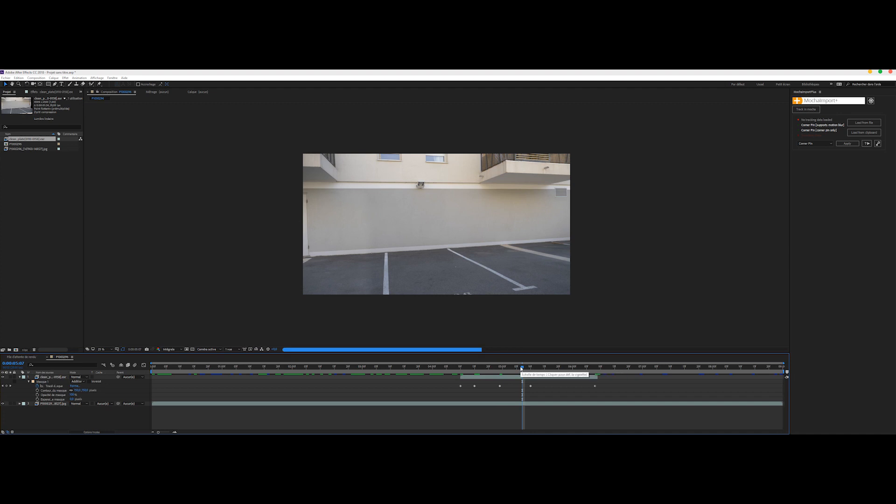
key(period)
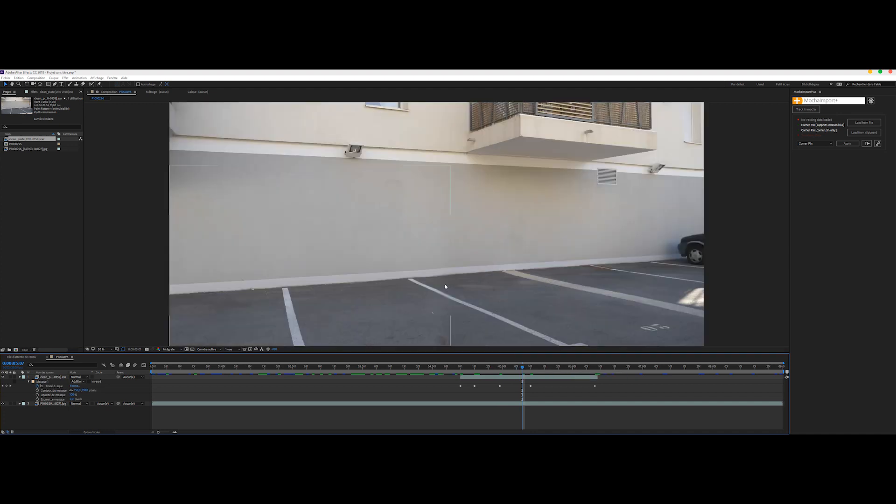
scroll(443, 275, up, 1)
click(504, 377)
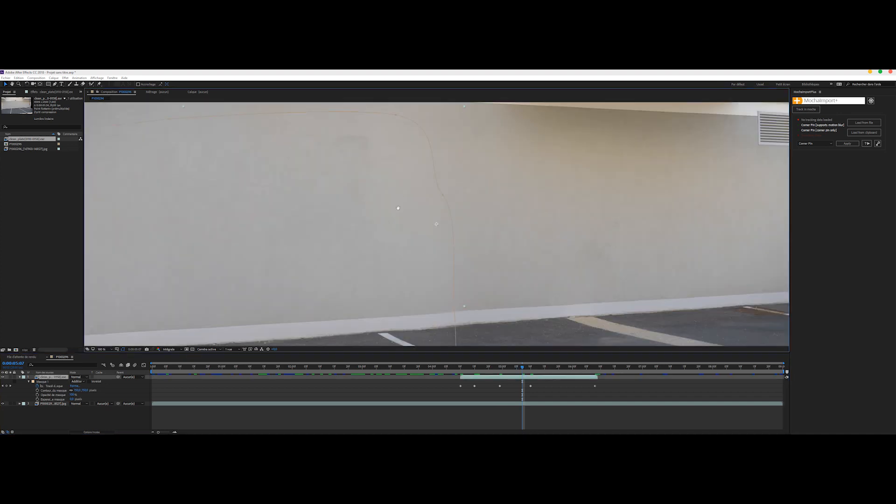
middle_drag(396, 208, 393, 247)
drag(394, 157, 398, 132)
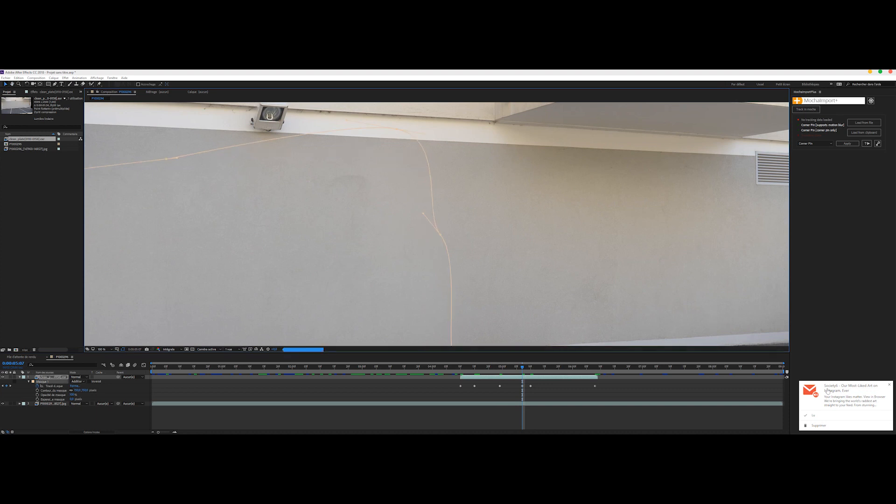
click(818, 425)
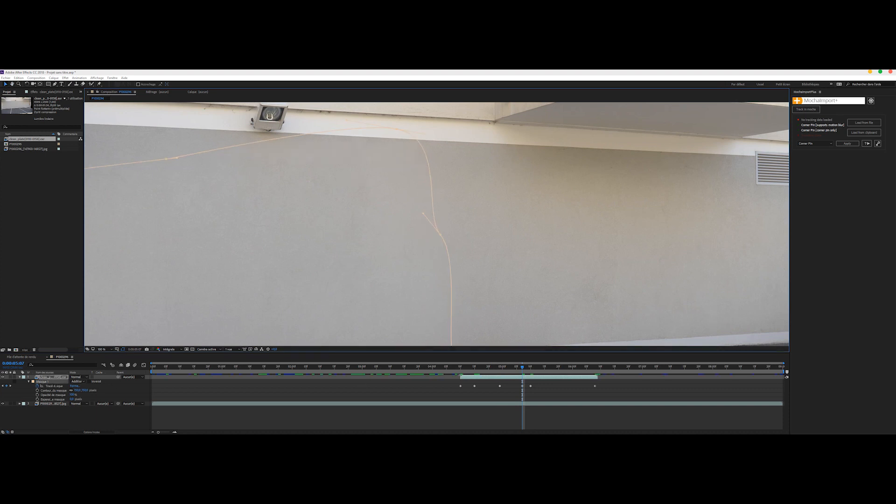
Step: At 0:00:04:17, toggle the clean plate layer's visibility to compare it with the footage behind
click(479, 366)
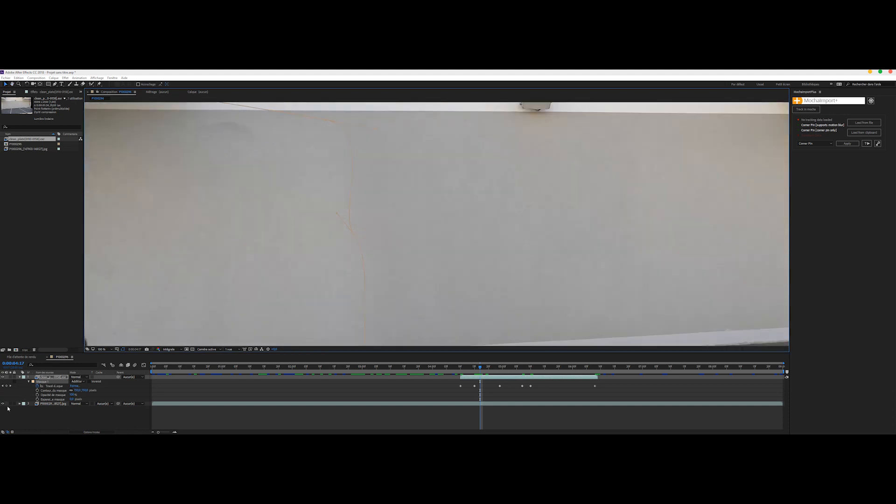
click(6, 408)
click(2, 377)
click(2, 377)
click(2, 377)
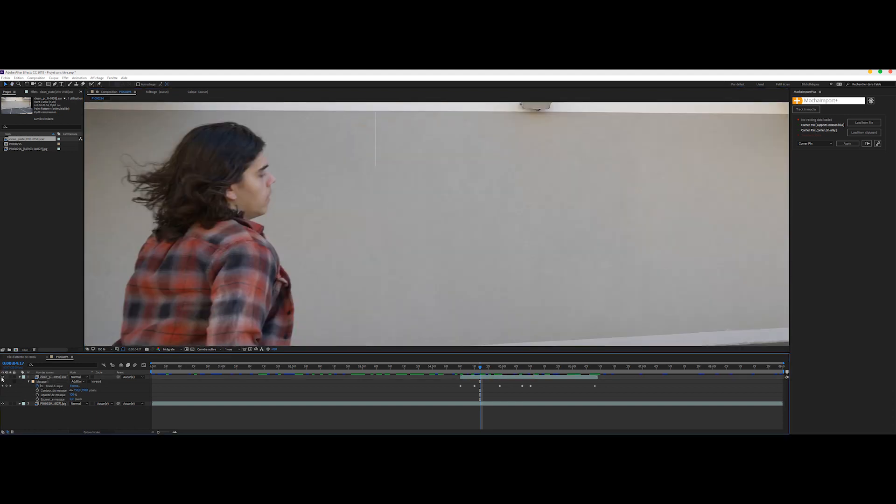
click(2, 377)
Step: Apply a Curves effect to the clean plate layer and slightly lower the midpoint of the RGB curve
click(39, 378)
click(52, 92)
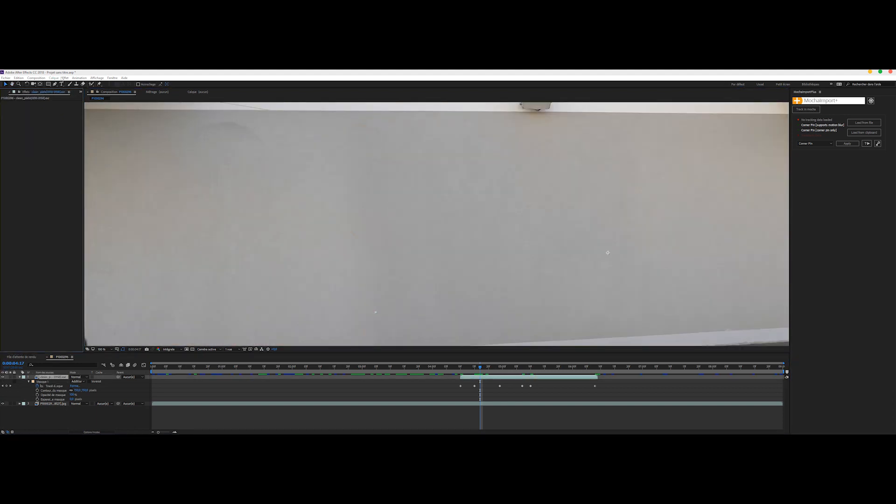
click(65, 78)
mouse_move(40, 126)
click(104, 206)
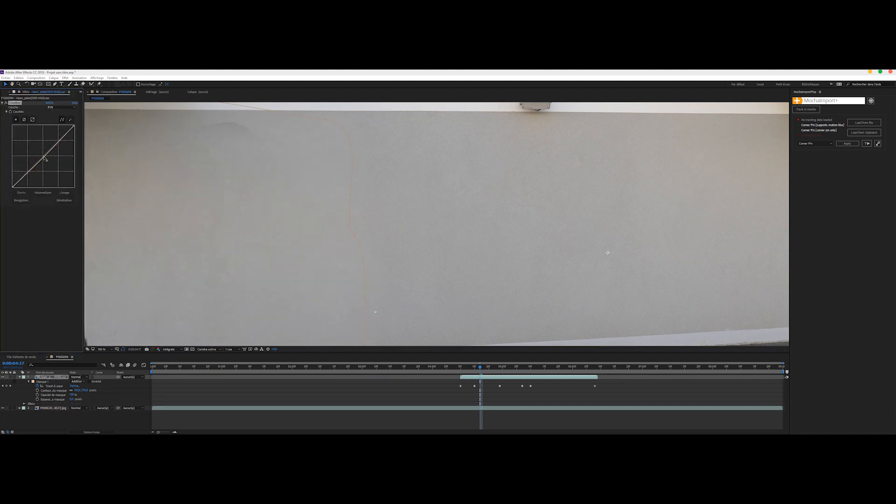
drag(45, 158, 45, 160)
Step: Scrub through the composition to the clean plate's end to check the actor's removal
key(comma)
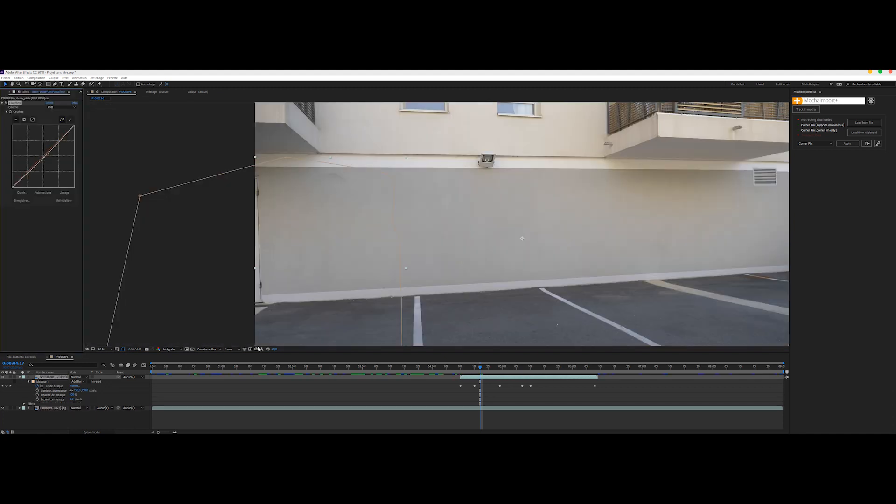
click(279, 417)
click(528, 367)
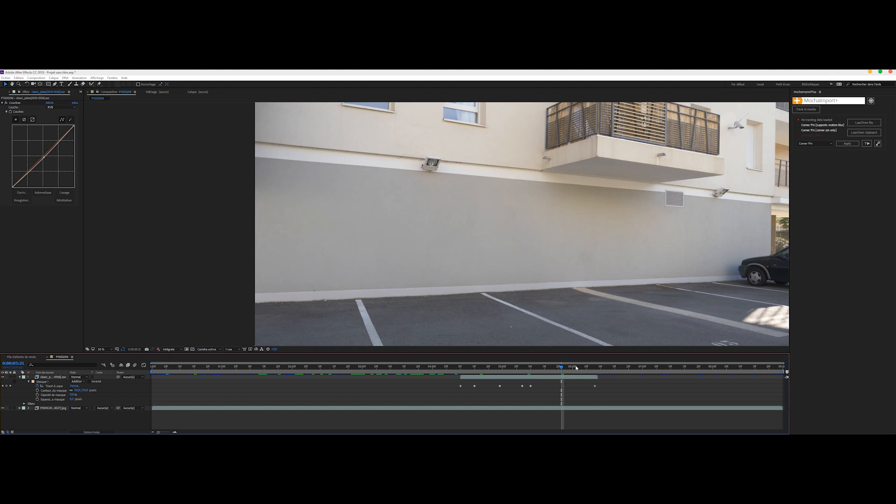
click(594, 369)
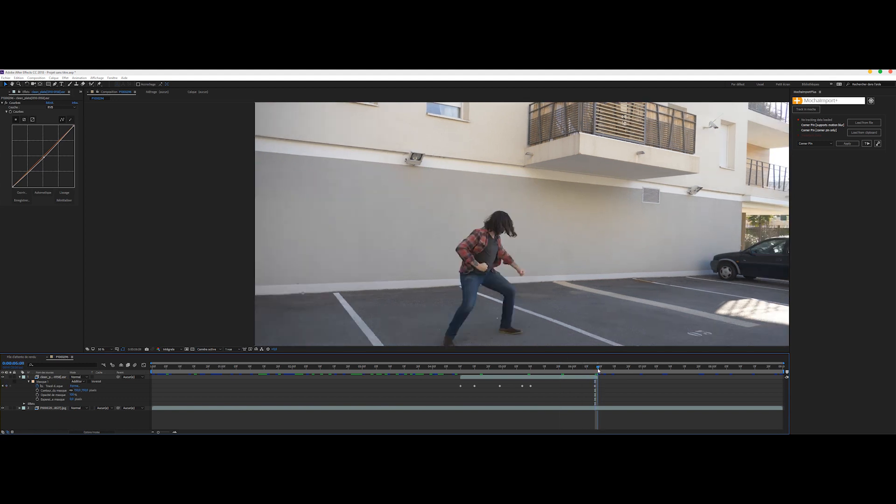
Step: Import the EXR image sequence of the cut-out actor from the tutorial folder and place it above the clean plate layer in the composition
drag(594, 369, 587, 368)
click(3, 93)
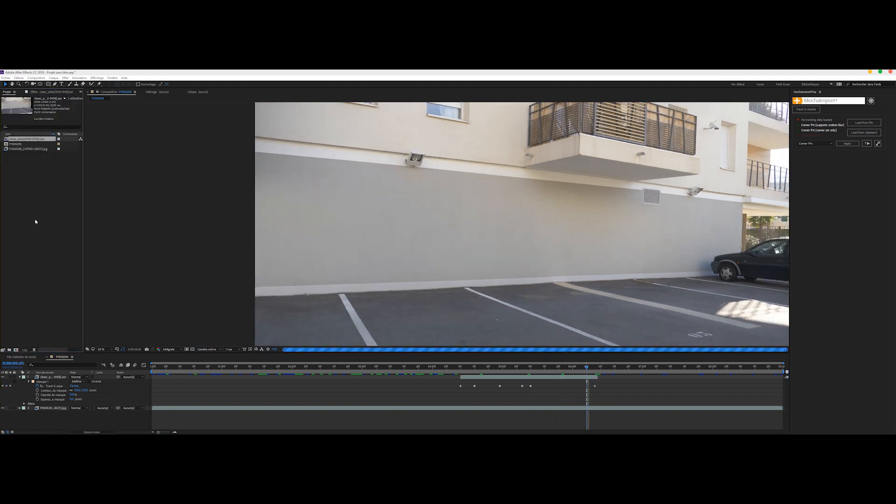
right_click(39, 233)
click(130, 258)
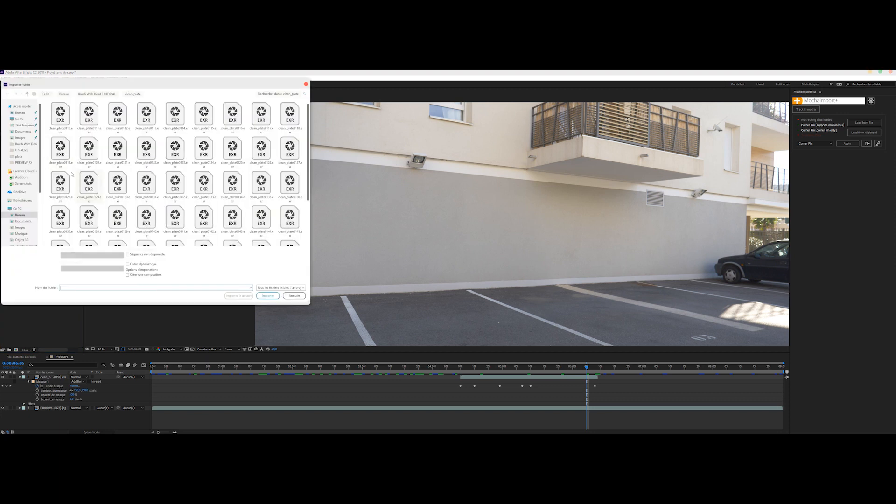
click(108, 94)
double_click(173, 119)
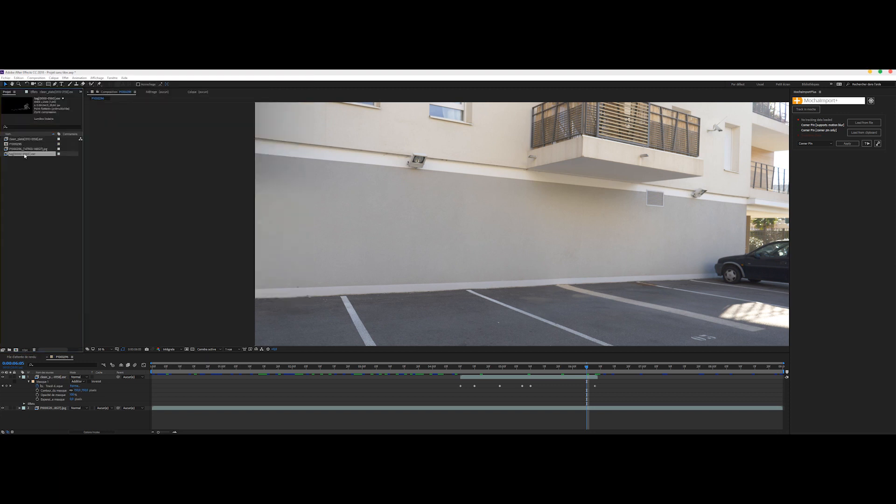
drag(24, 156, 57, 379)
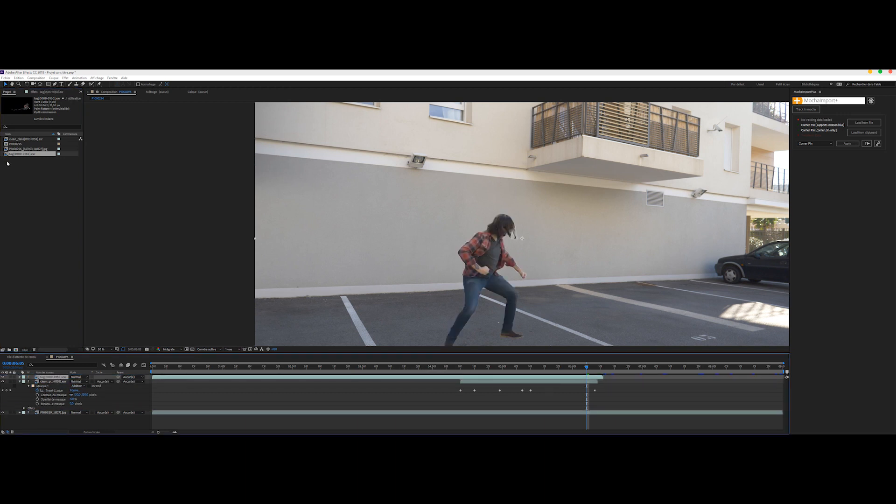
Step: Interpret the imported actor sequence's alpha channel as straight (Directe - sans cache) to clean up the edges of the cut-out
scroll(492, 186, up, 6)
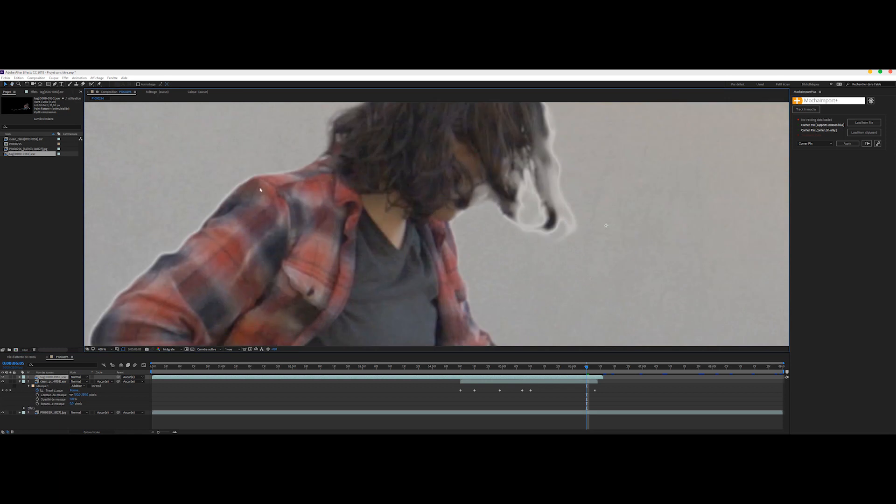
right_click(24, 156)
mouse_move(70, 192)
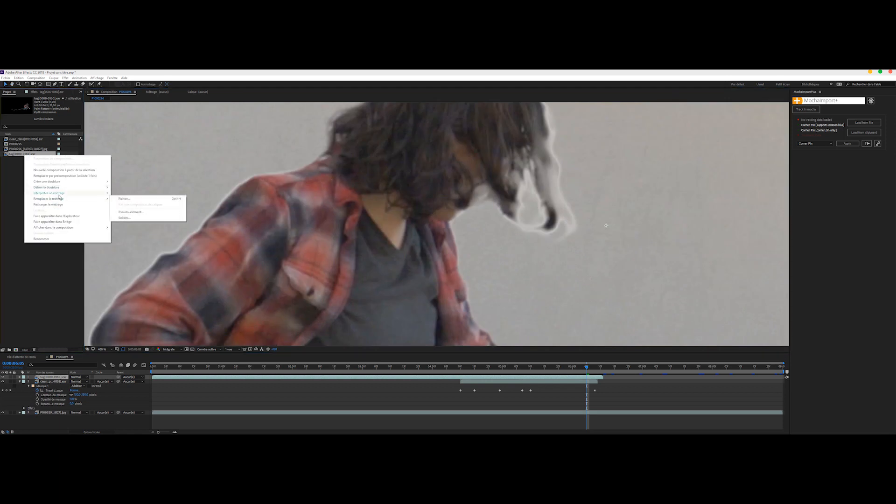
click(125, 195)
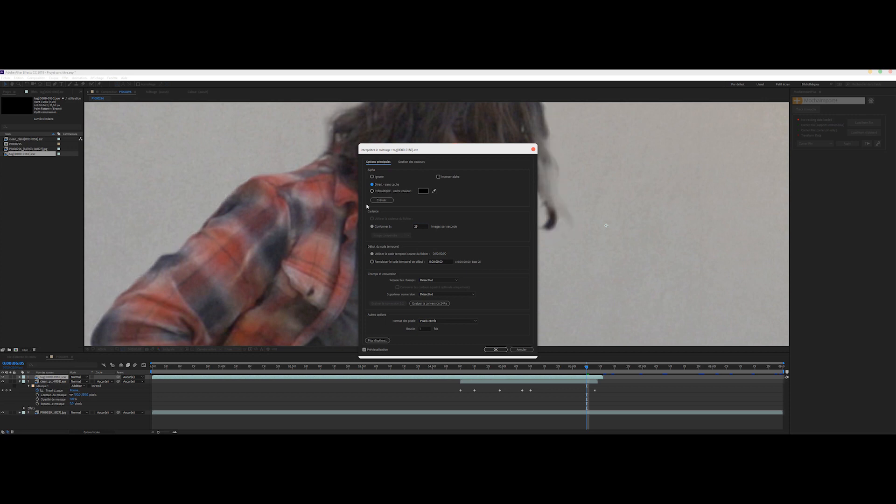
click(495, 349)
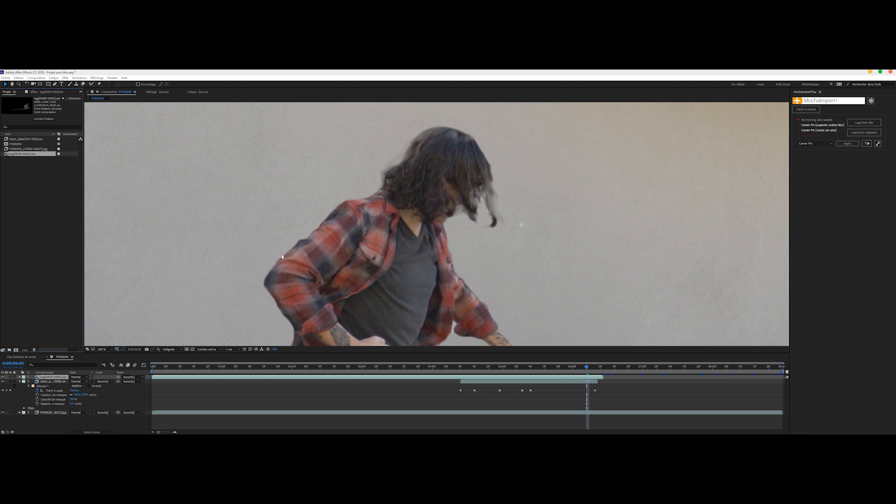
Step: Scrub through the composition to check the actor layer over the clean plate and the footage before and after it
scroll(308, 243, down, 2)
middle_drag(369, 286, 548, 373)
click(548, 372)
drag(459, 292, 232, 185)
click(501, 369)
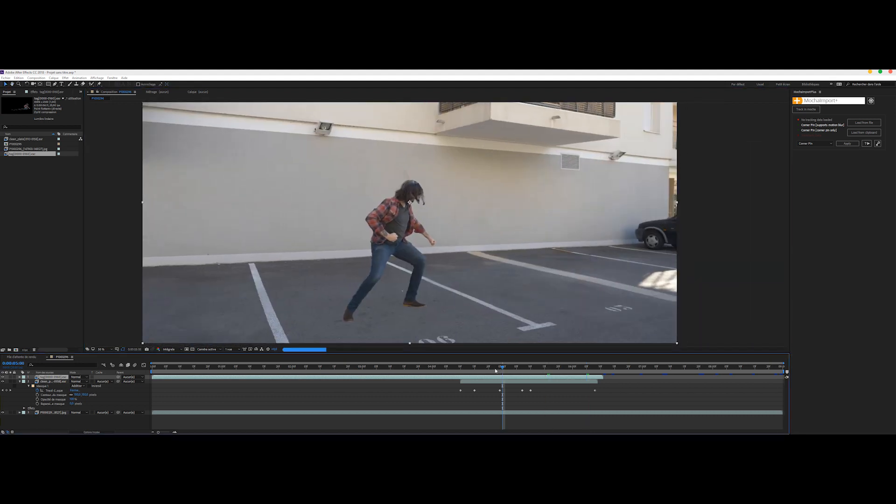
click(377, 370)
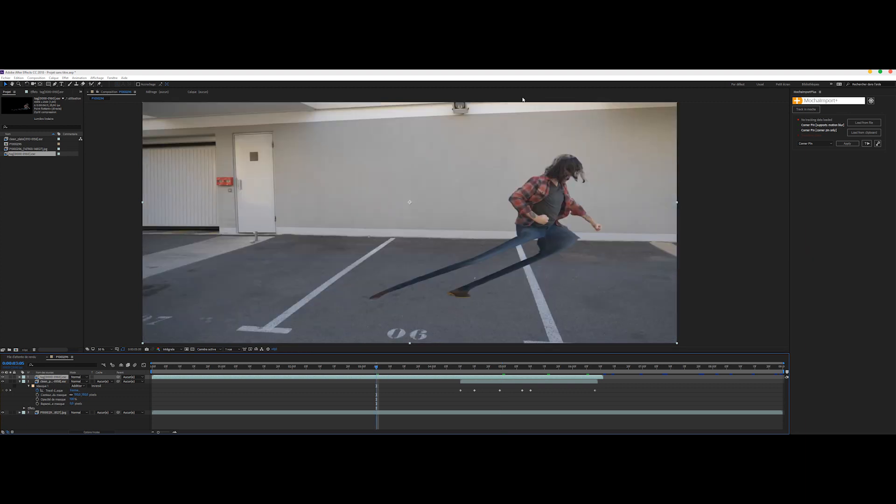
drag(480, 370, 644, 368)
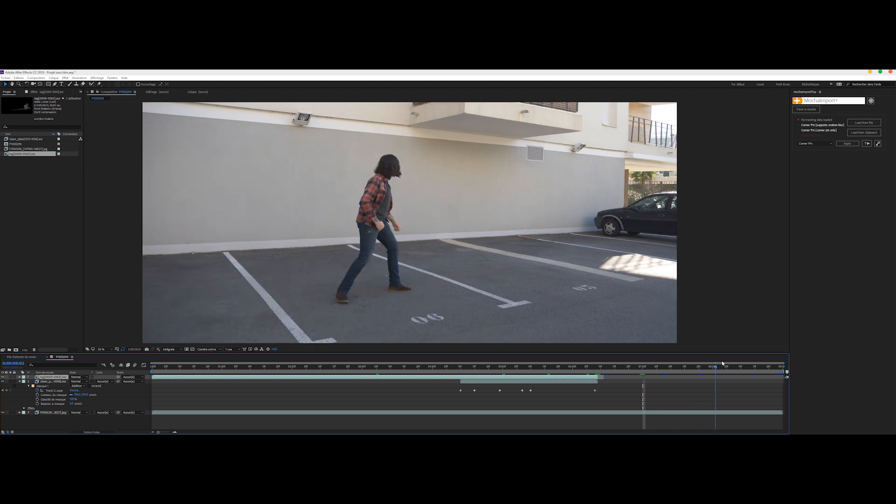
drag(723, 363, 755, 369)
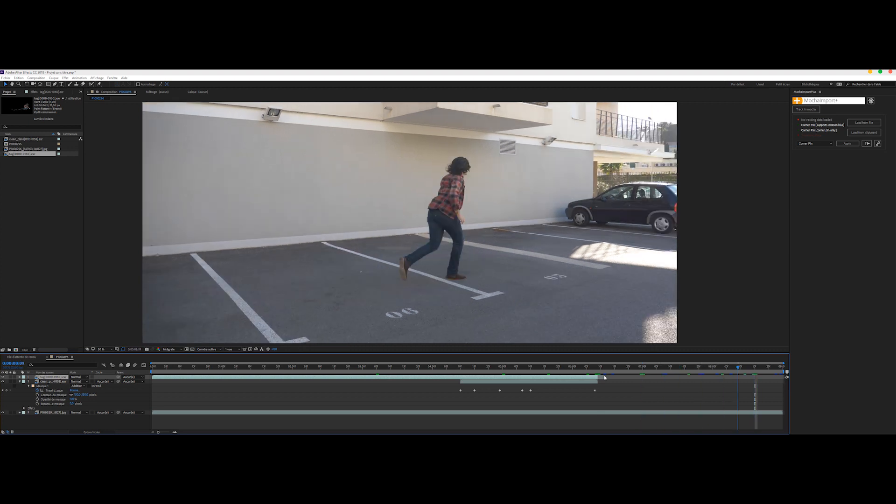